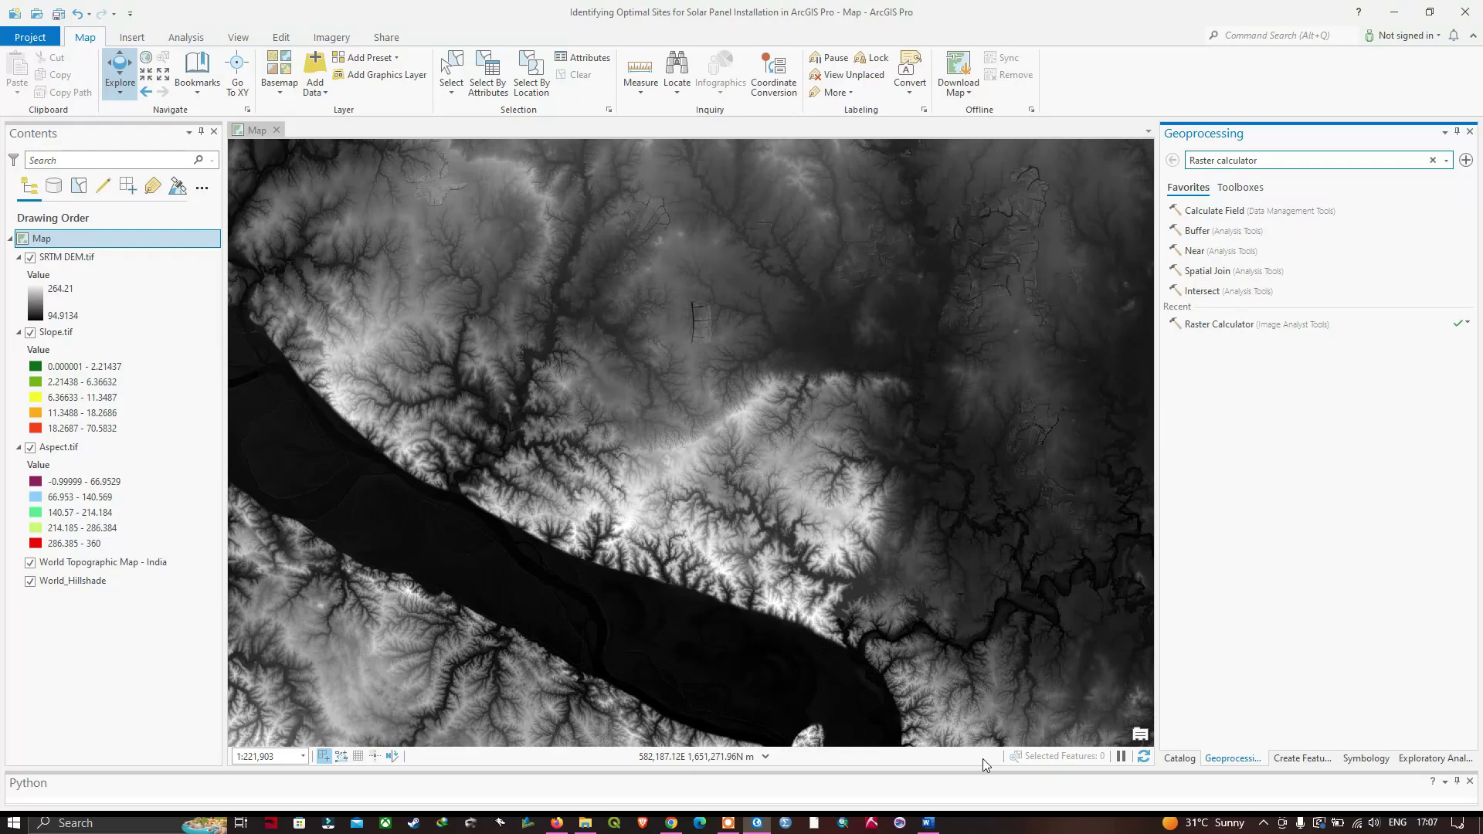
# Switch to the Word document and read through the key considerations for choosing solar panel installation sites.
pyautogui.hotkey('alt', 'Tab')
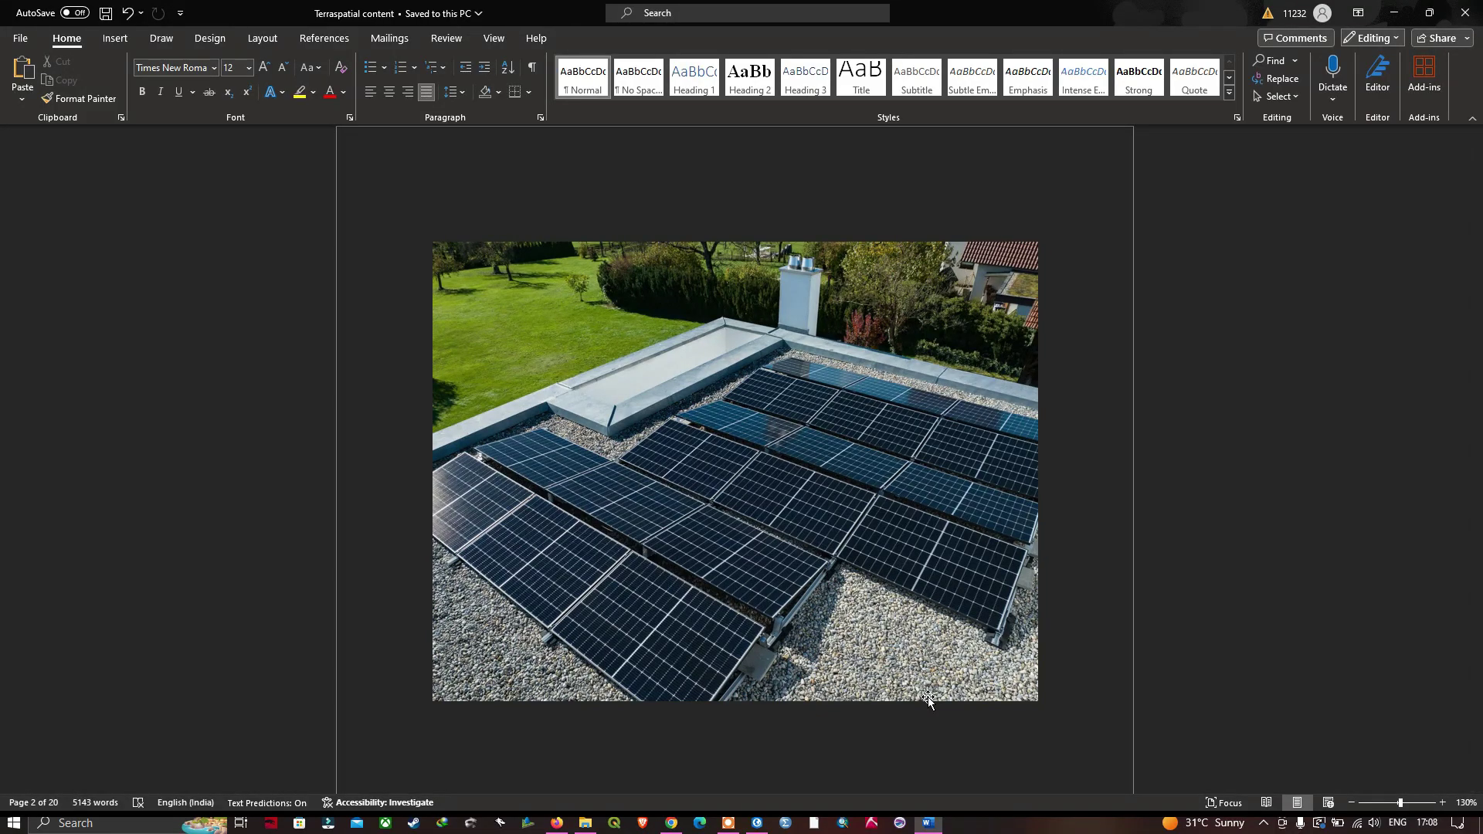
pyautogui.scroll(10, 929, 697)
pyautogui.scroll(9, 927, 686)
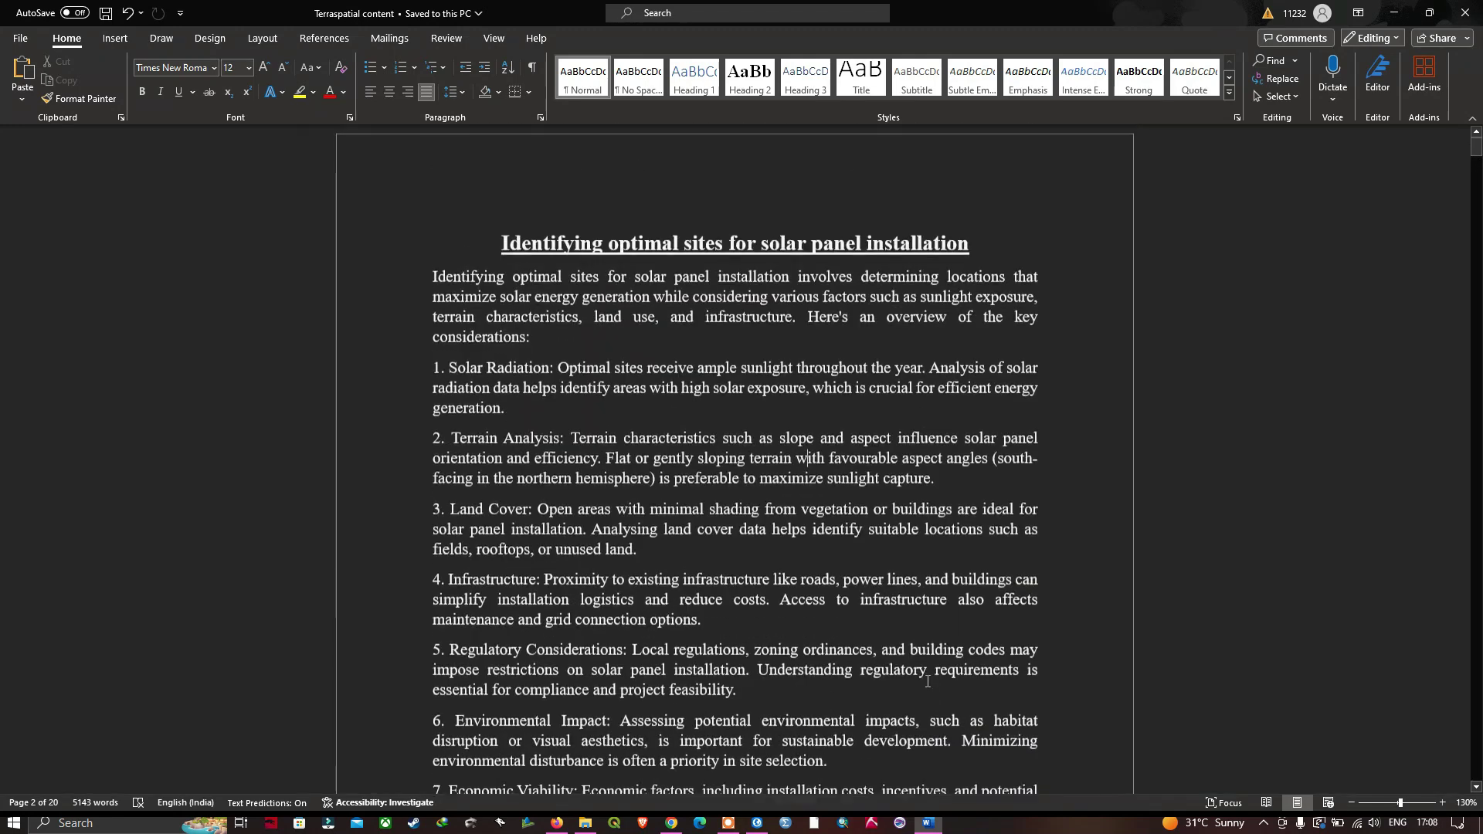
pyautogui.scroll(-1, 927, 681)
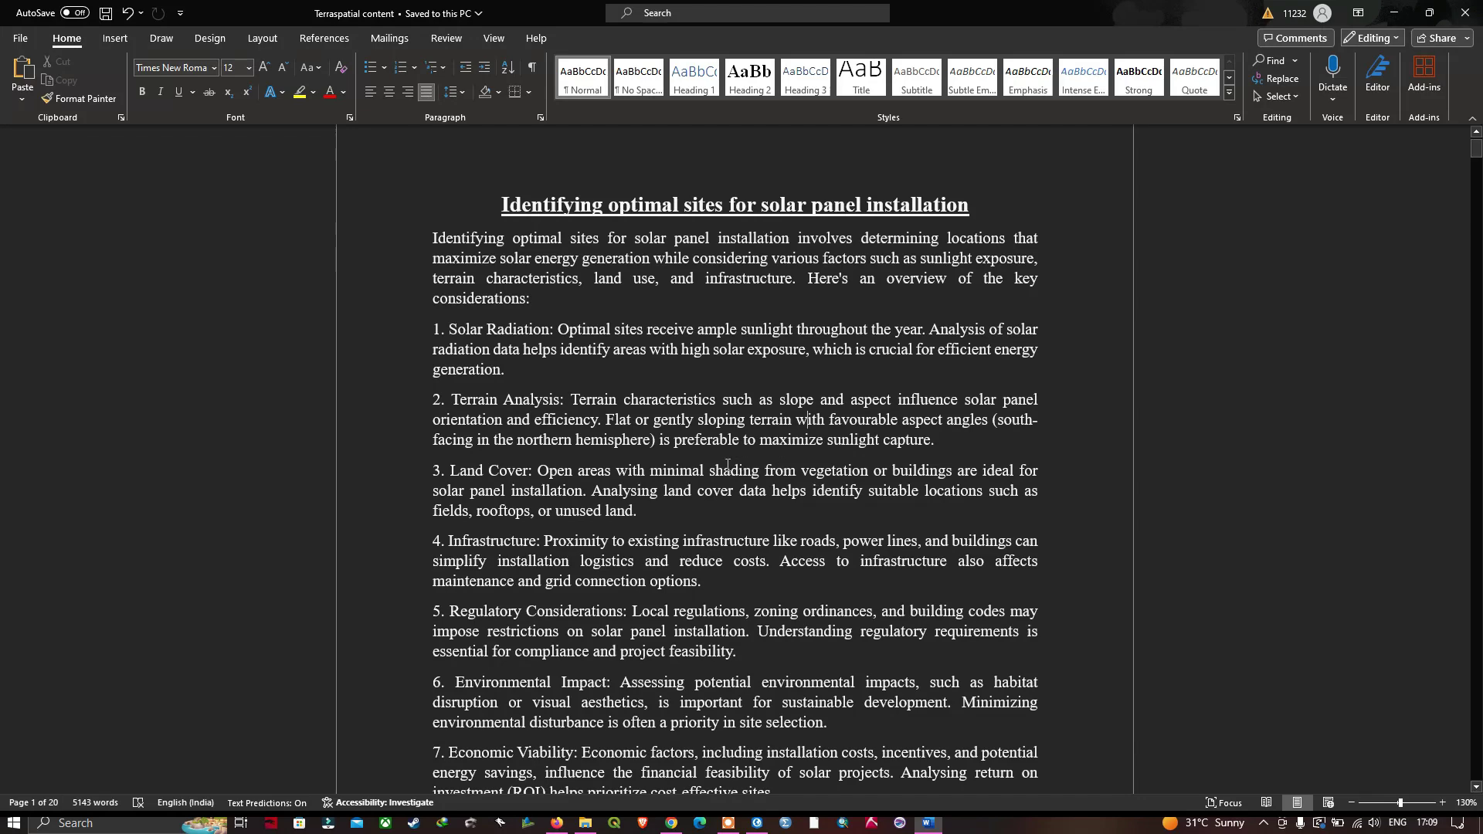
pyautogui.scroll(-1, 691, 464)
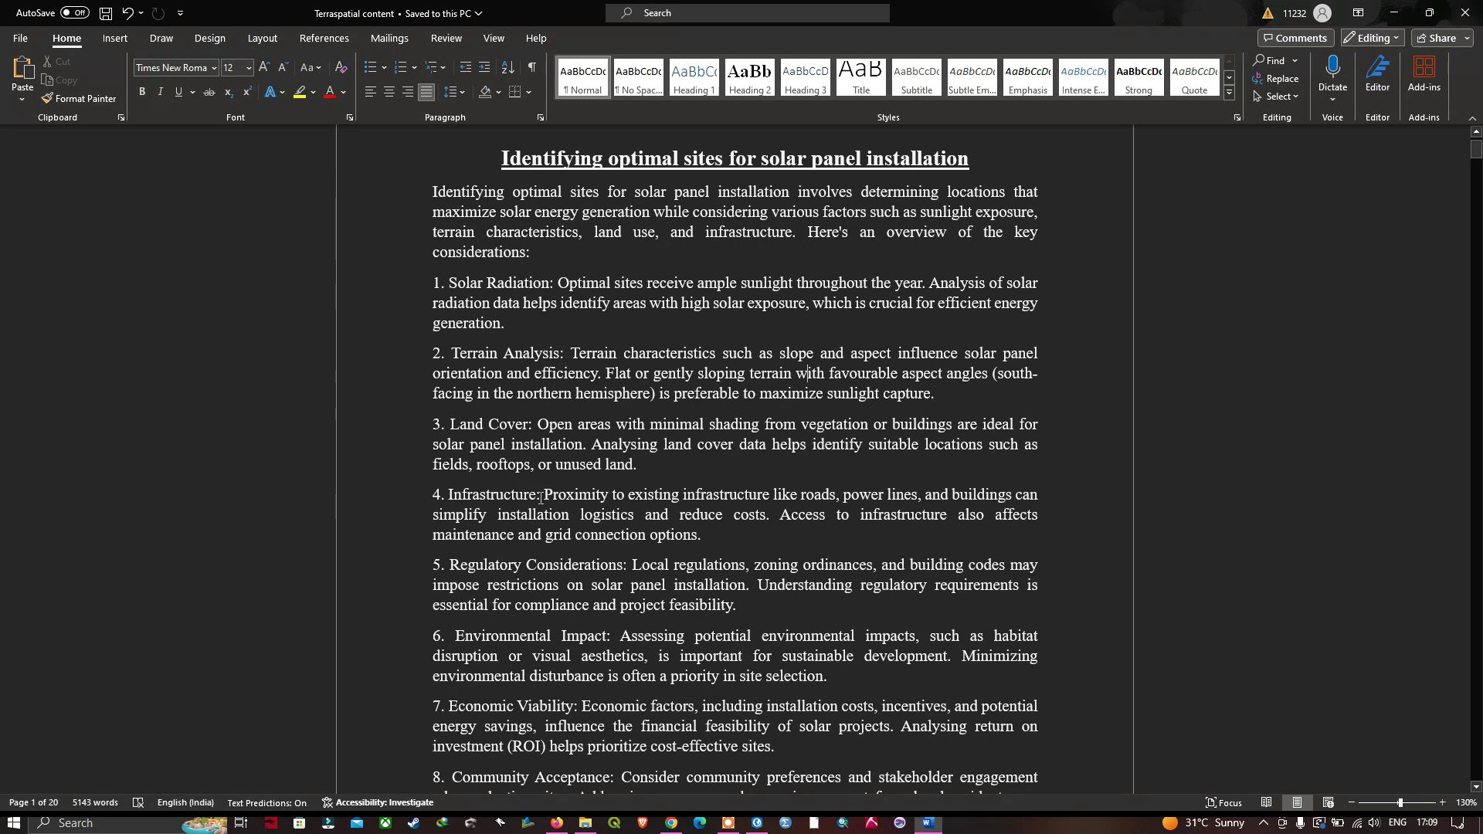
pyautogui.scroll(-1, 594, 505)
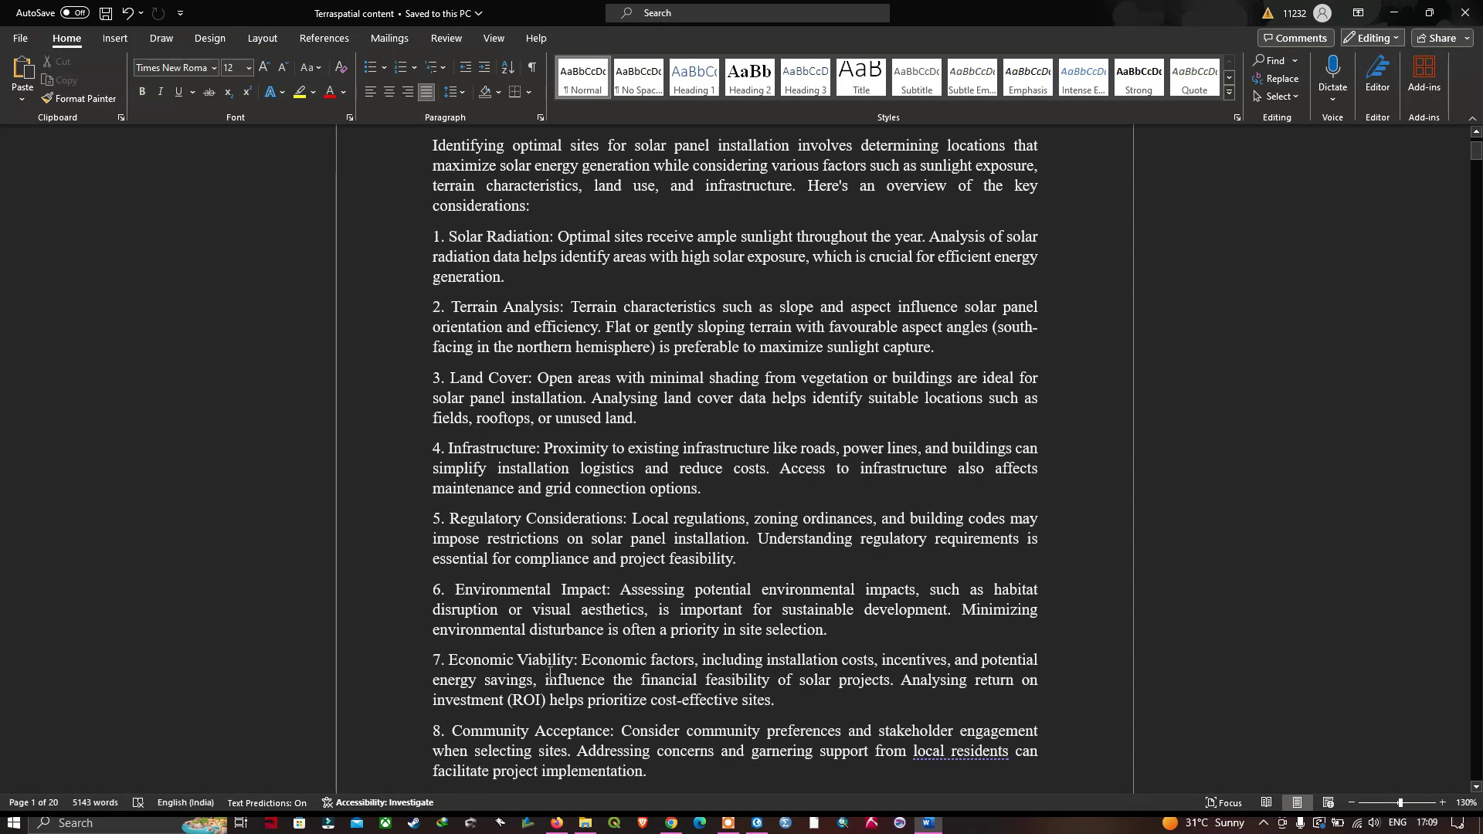
pyautogui.scroll(-1, 549, 672)
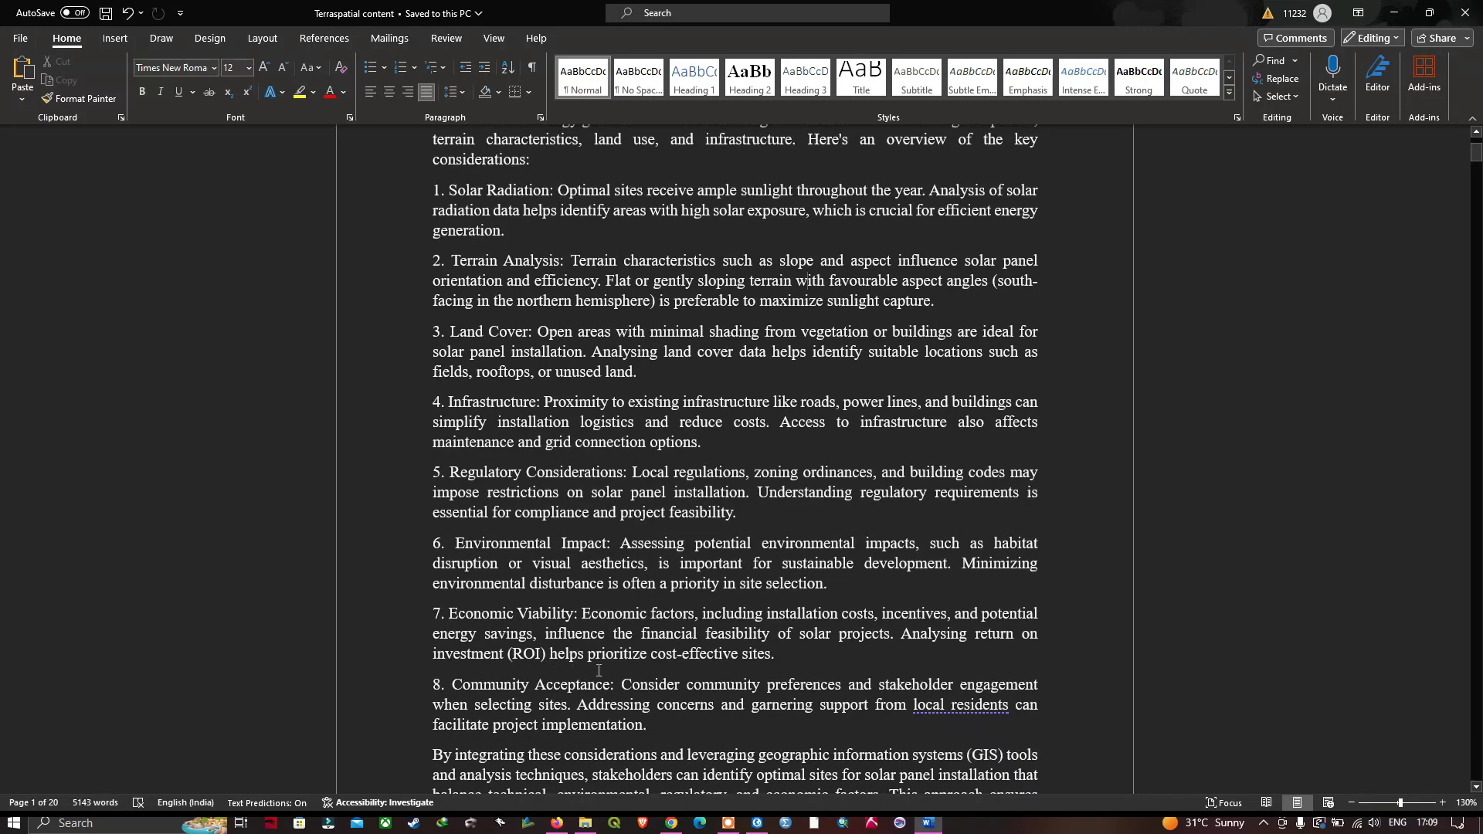
# Switch back to ArcGIS Pro and compare the SRTM DEM, Slope and Aspect rasters by toggling layer visibility.
pyautogui.hotkey('alt', 'Tab')
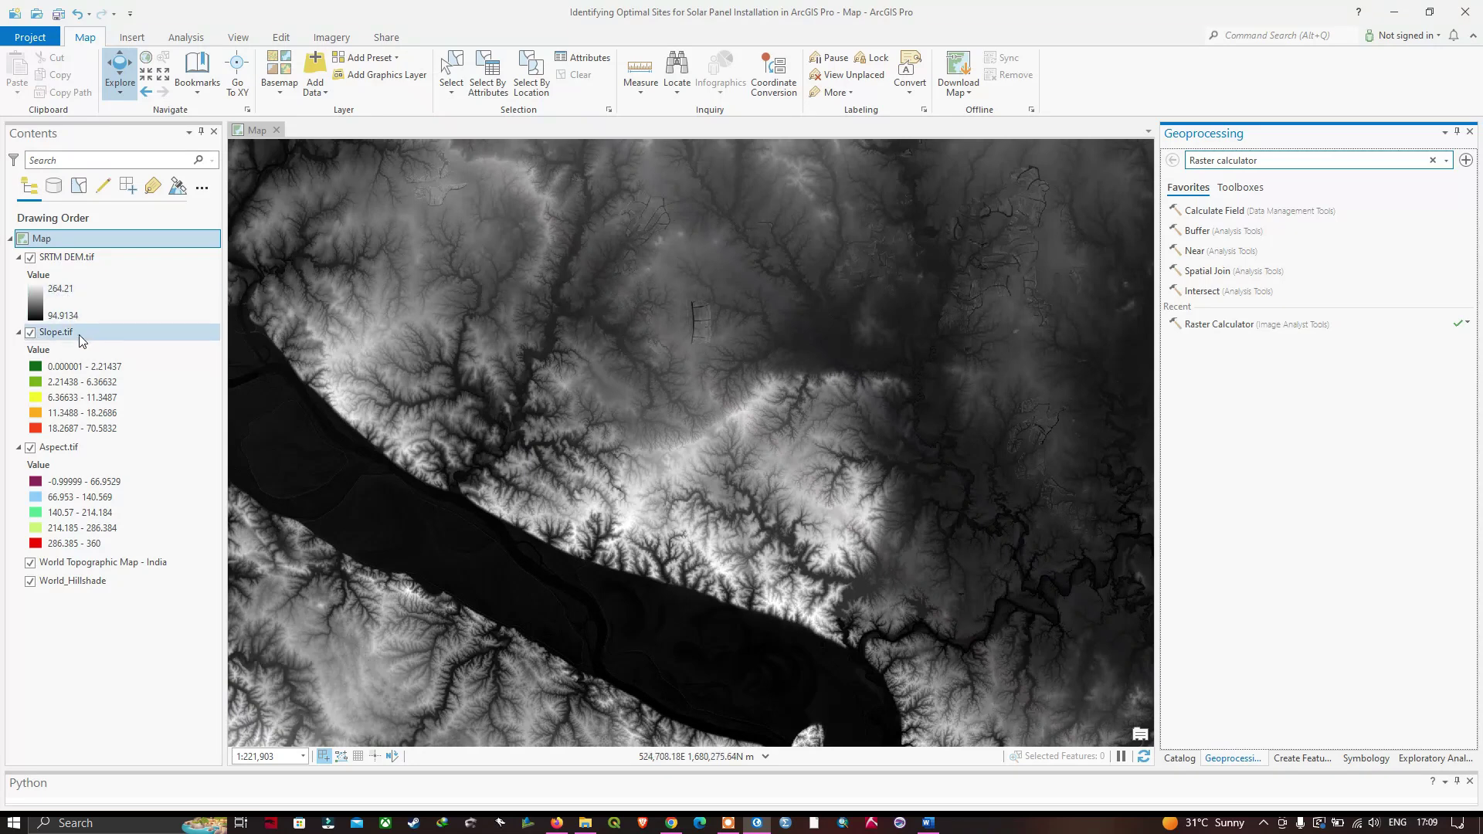
pyautogui.click(30, 257)
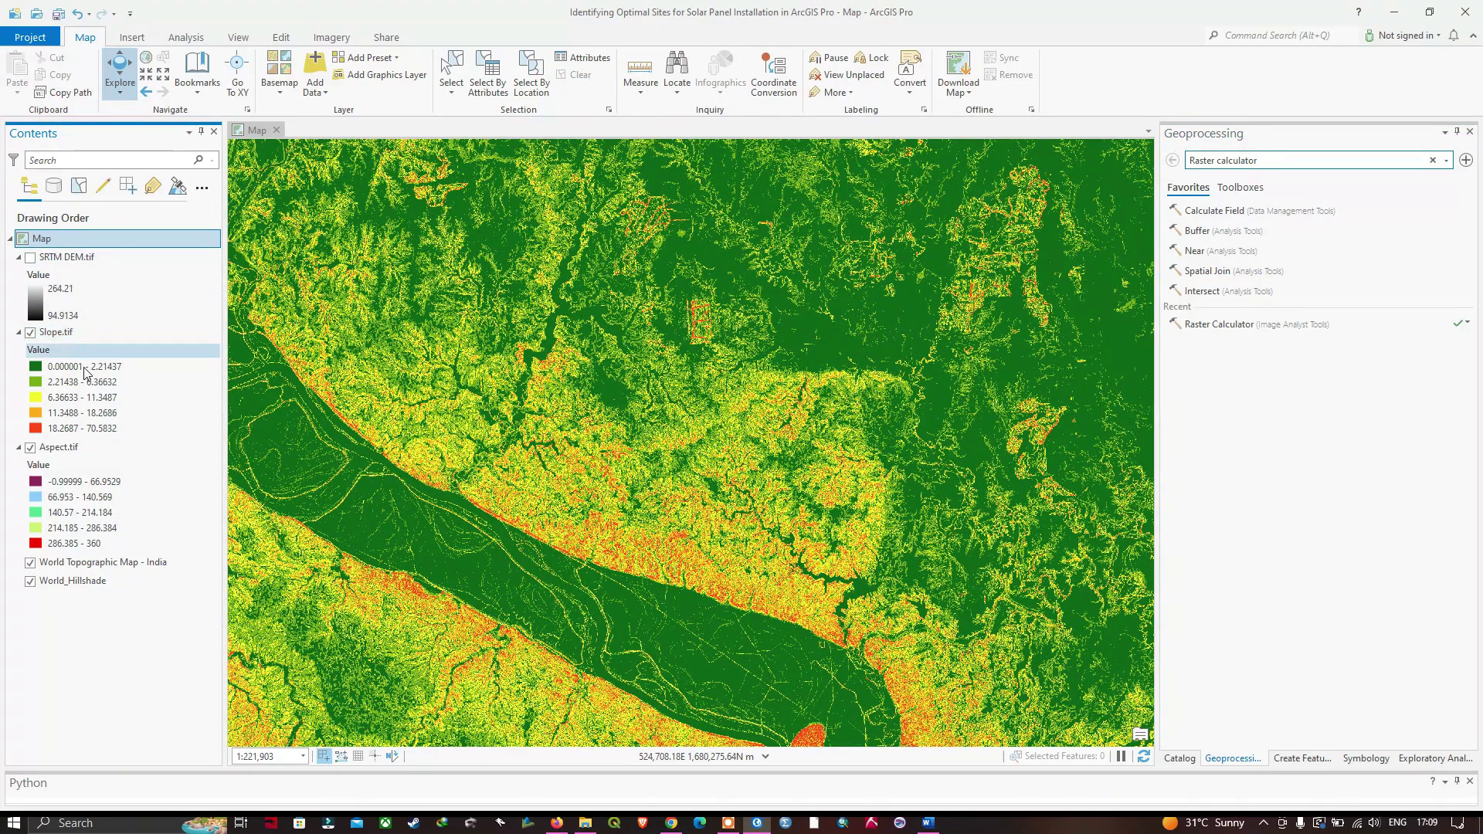
pyautogui.click(30, 333)
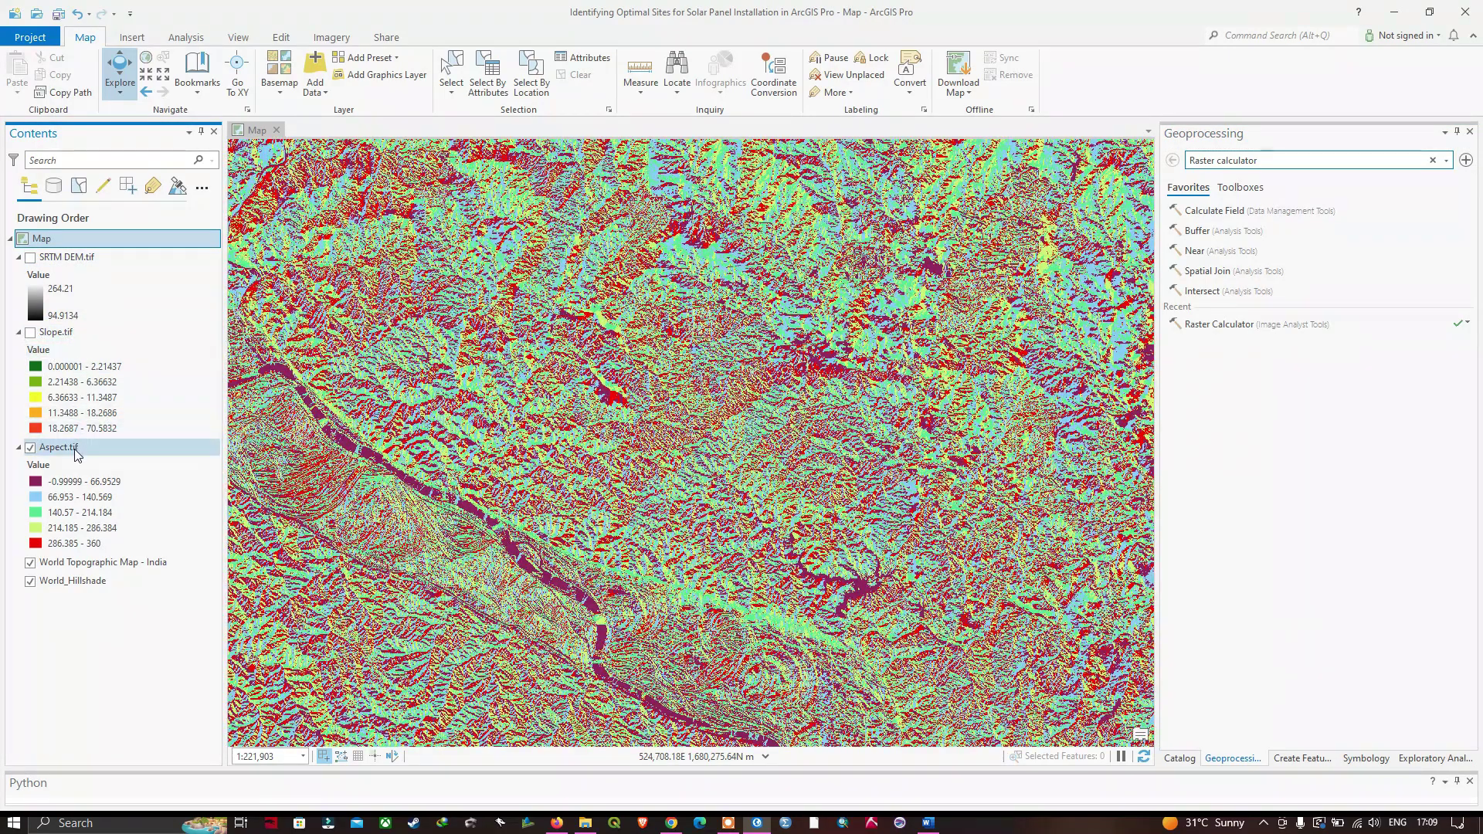
pyautogui.click(30, 332)
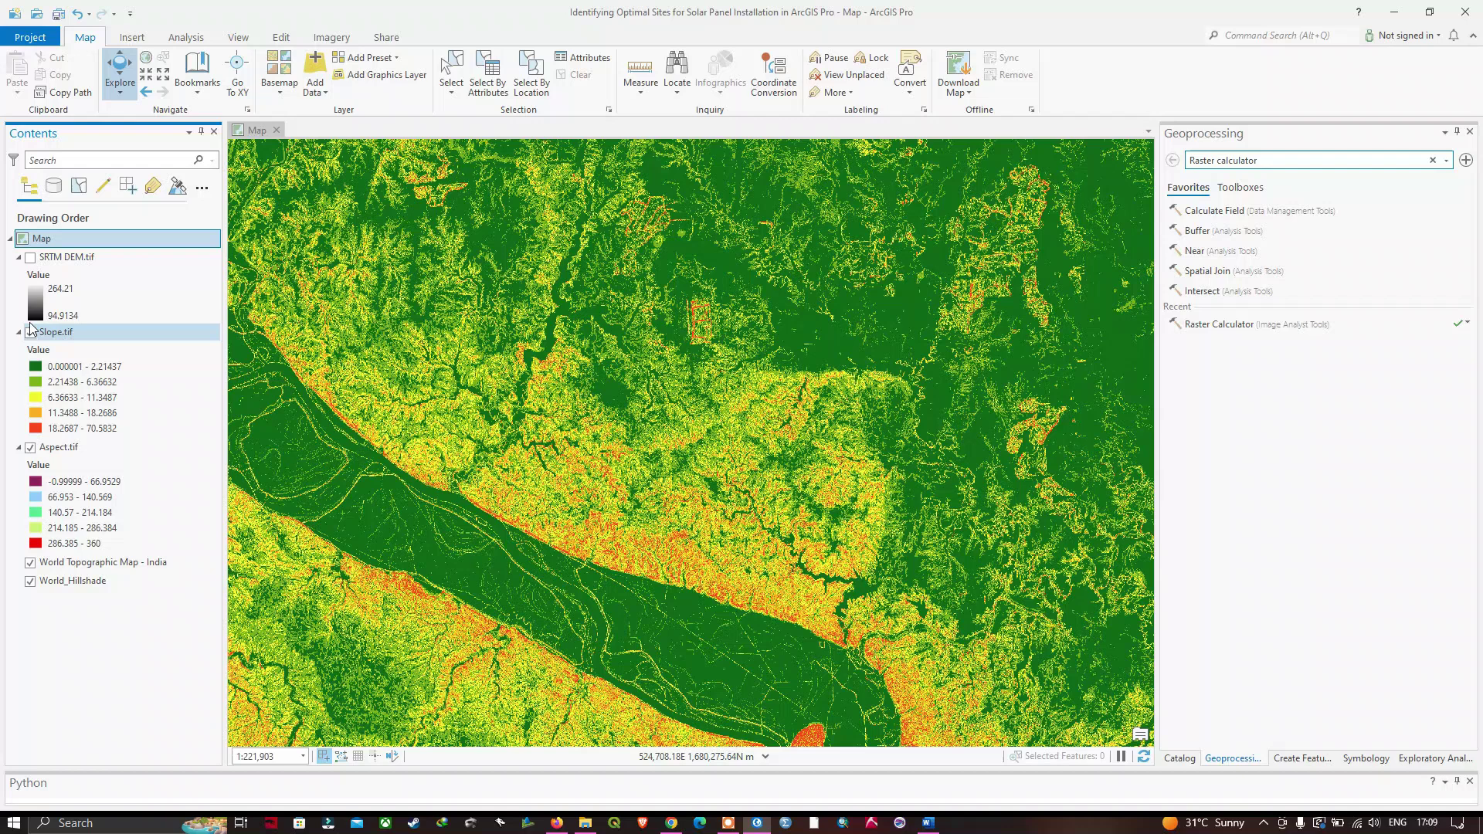
pyautogui.click(30, 257)
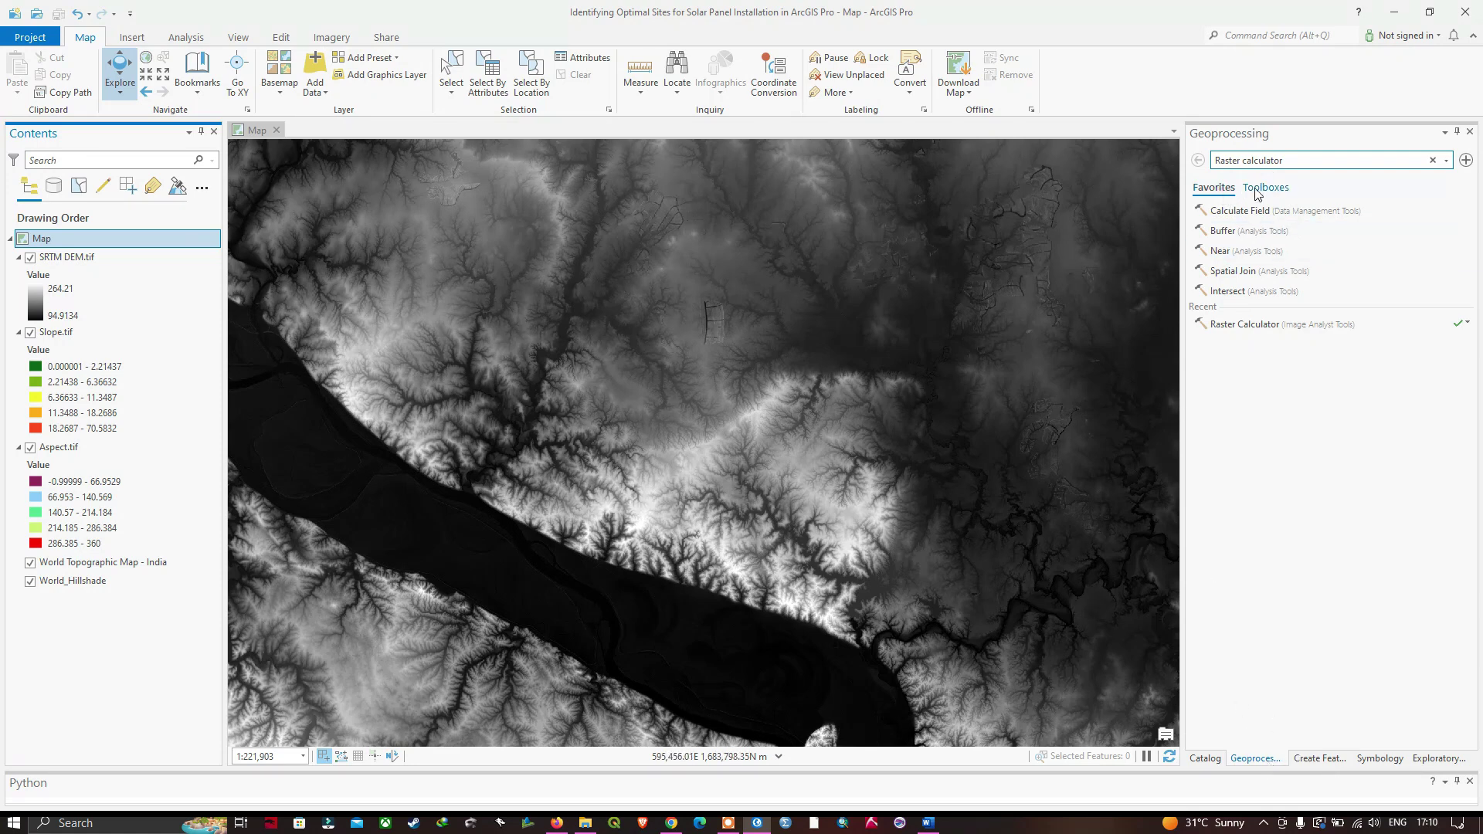
# Find and open the Image Analyst Raster Calculator and build the map algebra expression "Slope.tif" <30.
pyautogui.click(1291, 161)
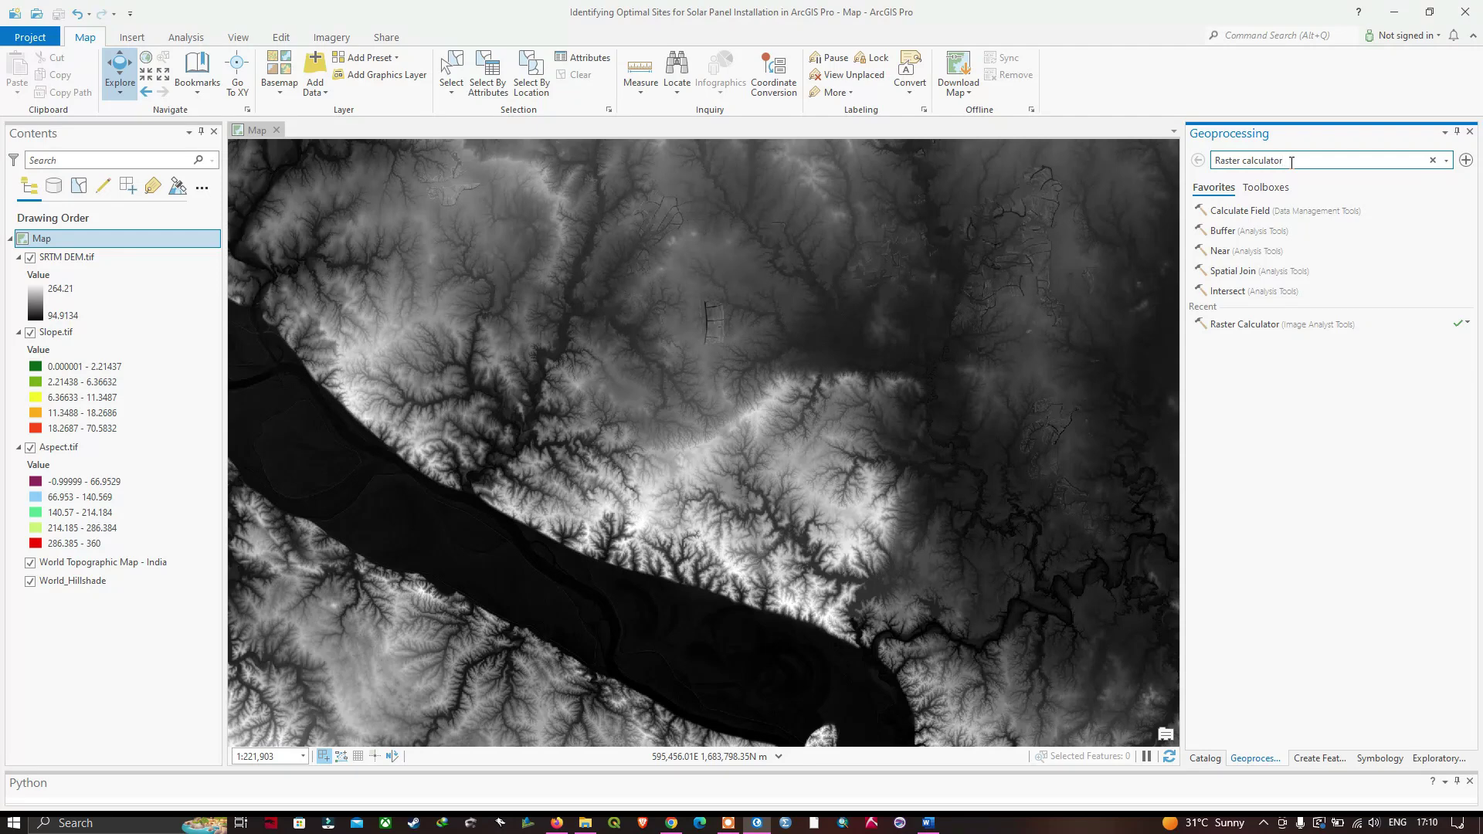
pyautogui.press('Return')
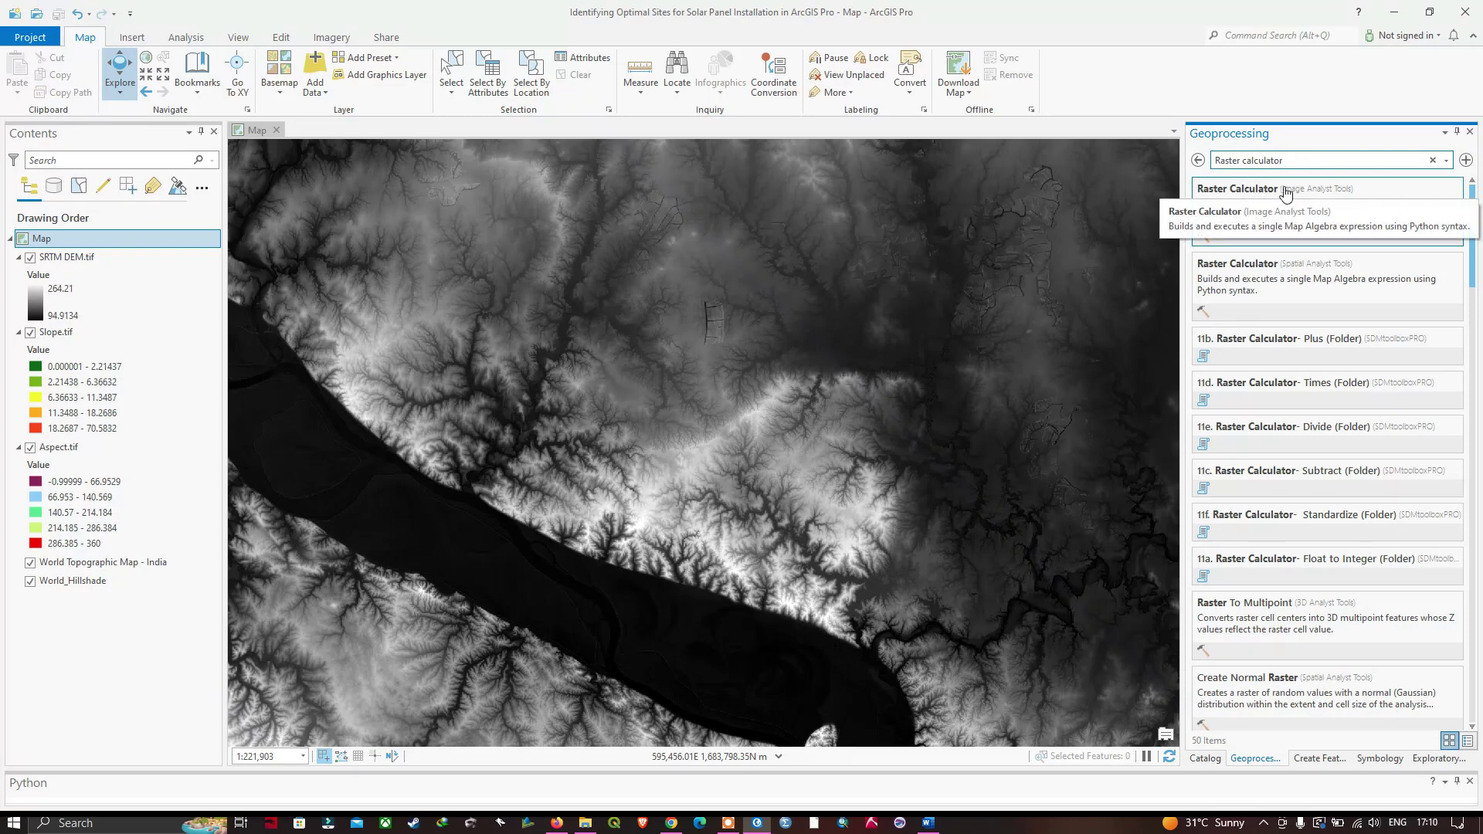
pyautogui.click(1264, 191)
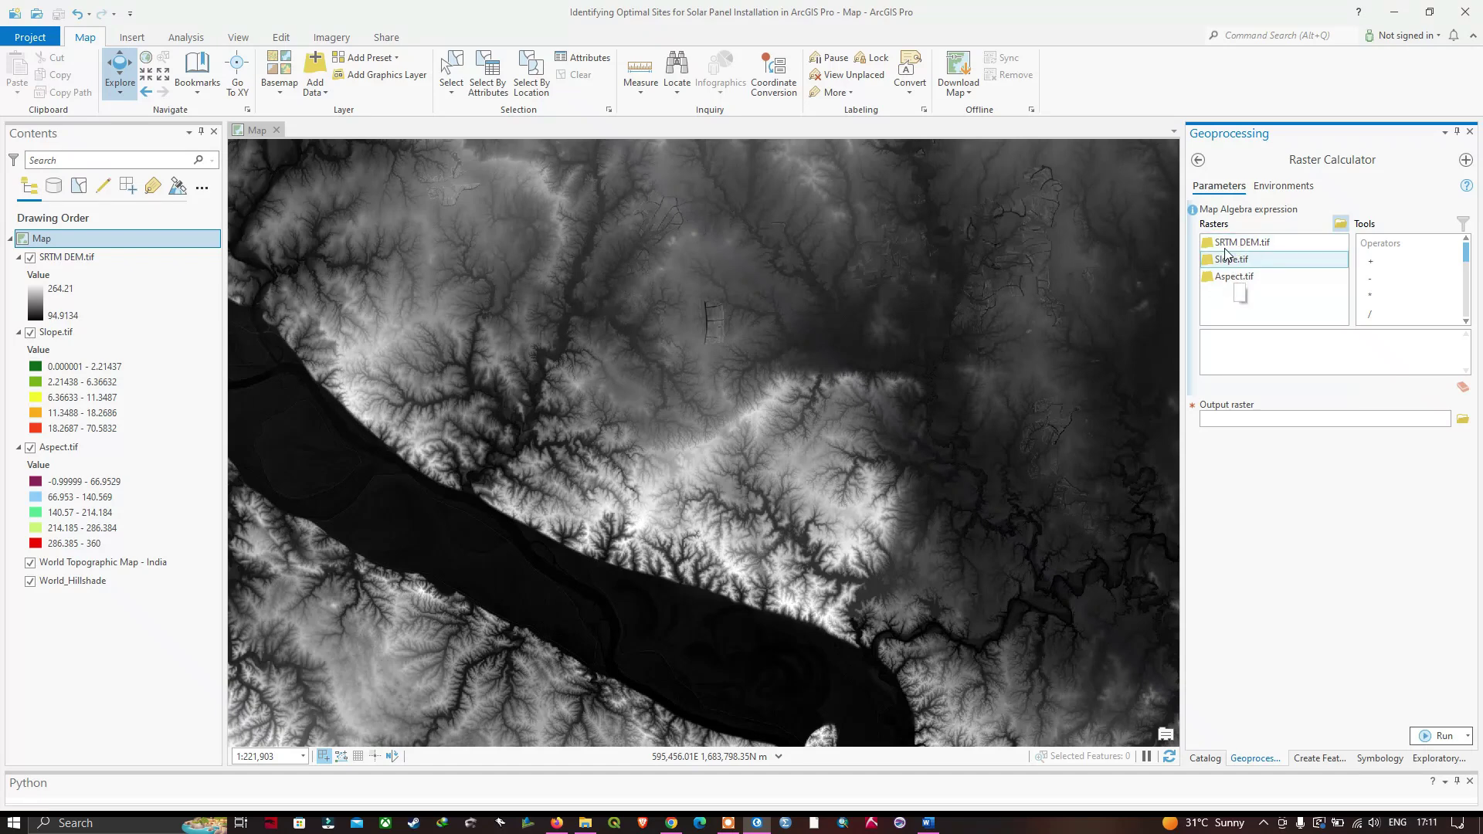
pyautogui.moveTo(1234, 267); pyautogui.dragTo(1247, 284)
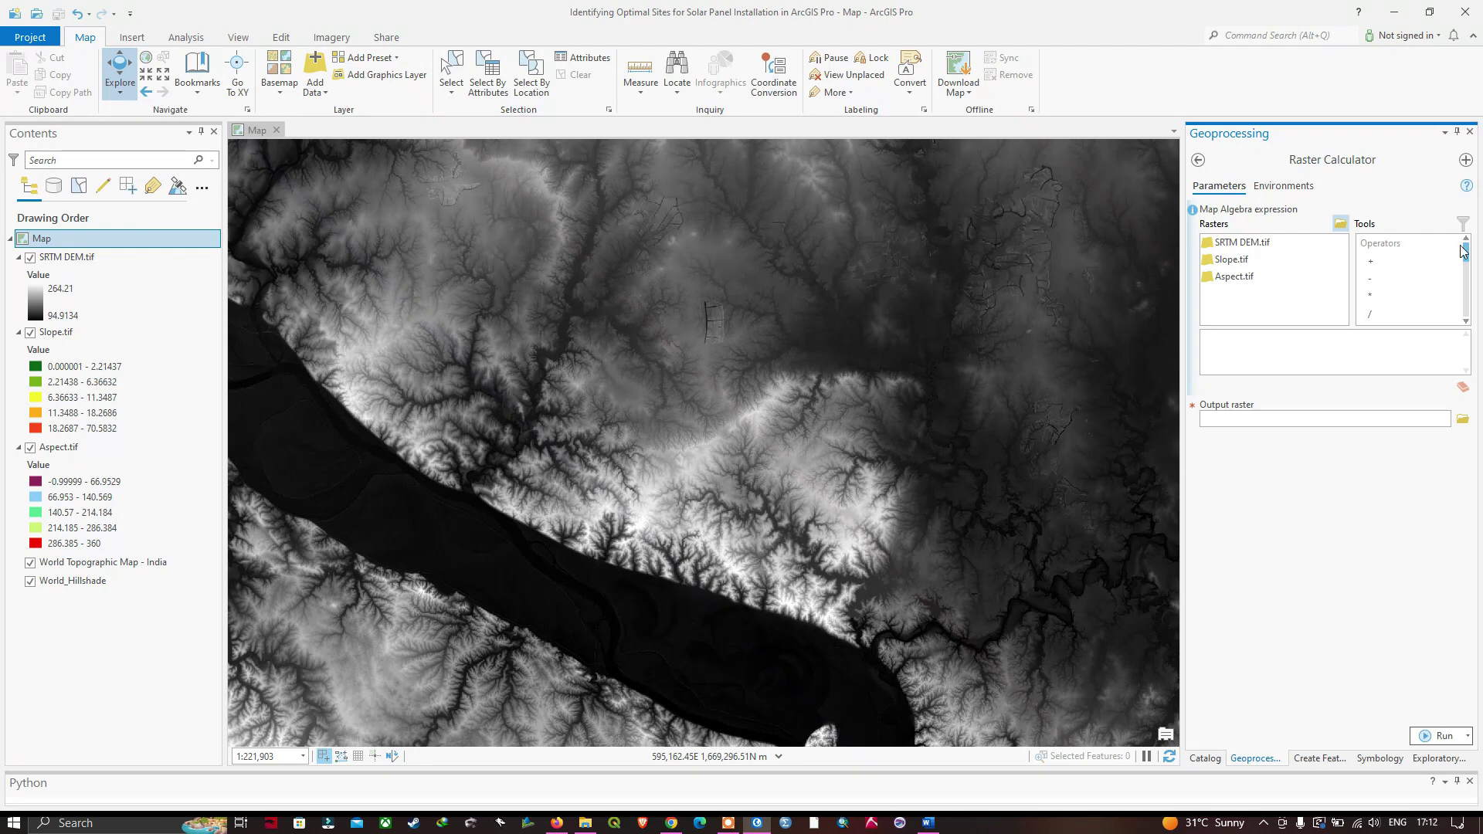
pyautogui.moveTo(1466, 248)
pyautogui.mouseDown()
pyautogui.moveTo(1467, 326)
pyautogui.moveTo(1468, 246)
pyautogui.mouseUp()
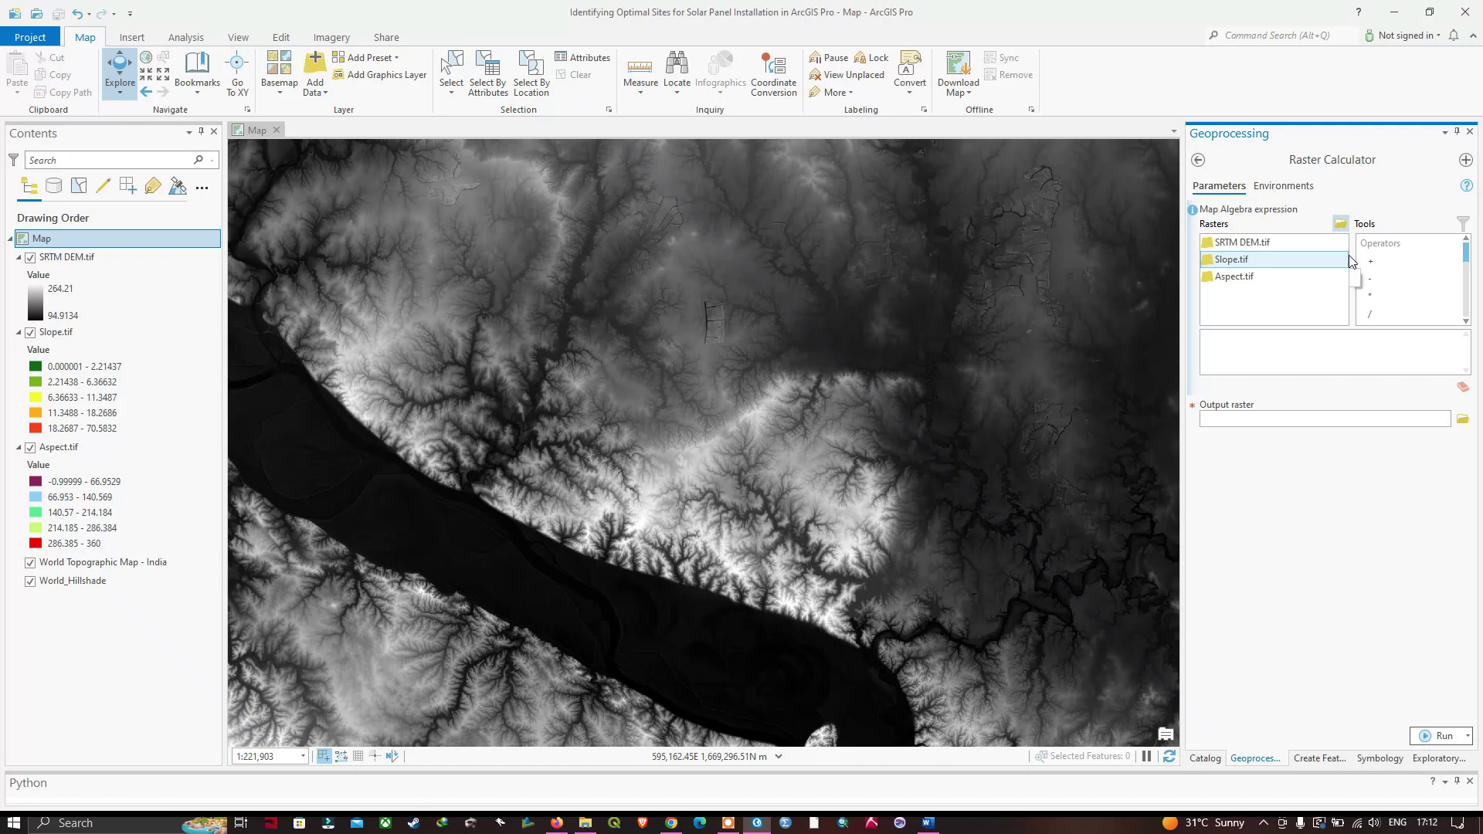
pyautogui.doubleClick(1233, 261)
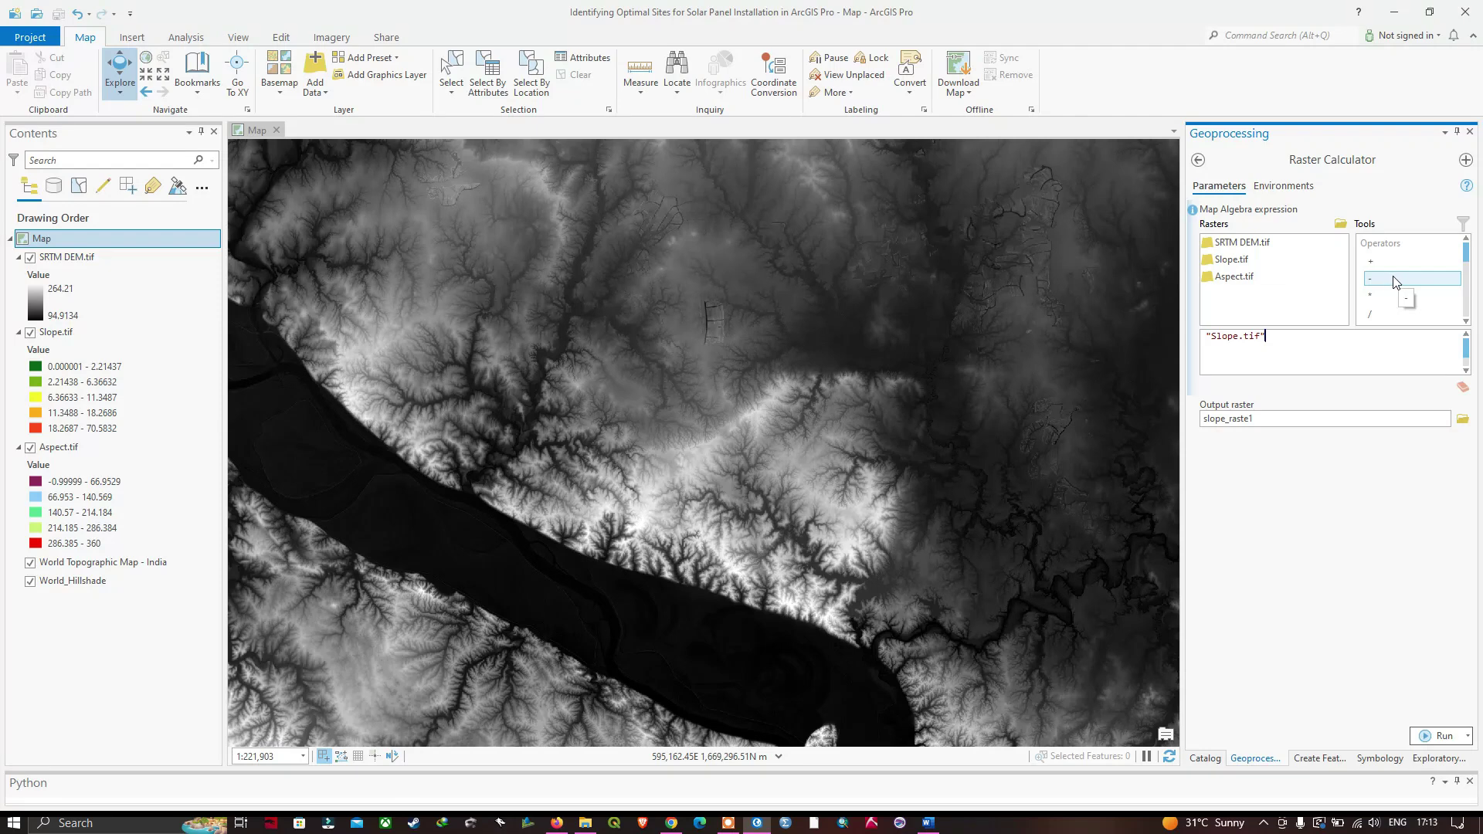
pyautogui.scroll(-1, 1391, 284)
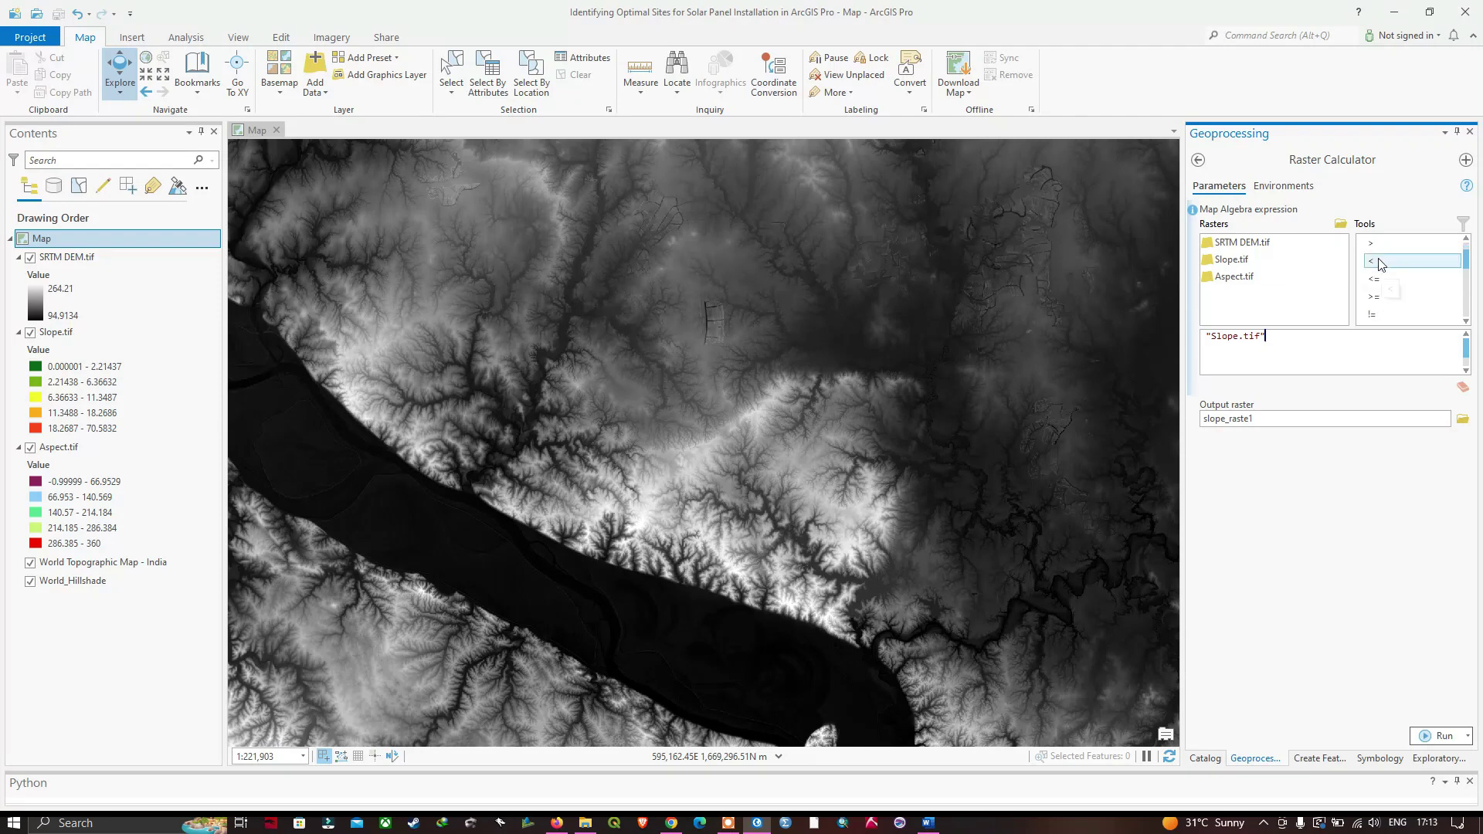
pyautogui.doubleClick(1380, 264)
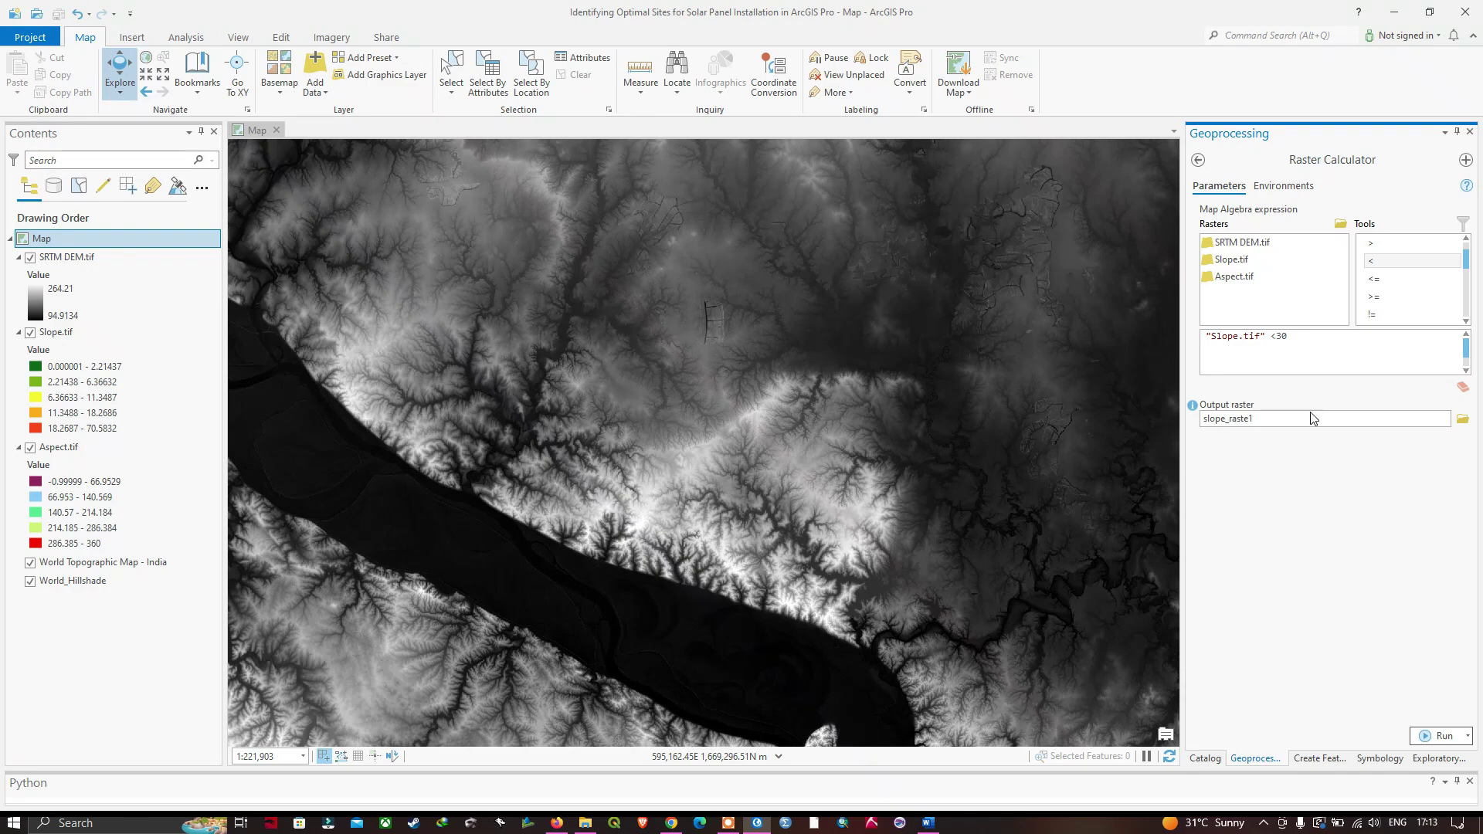
# Set the output raster to slope_lessthan_30.tif in the scrap folder and run the Raster Calculator.
pyautogui.click(1460, 422)
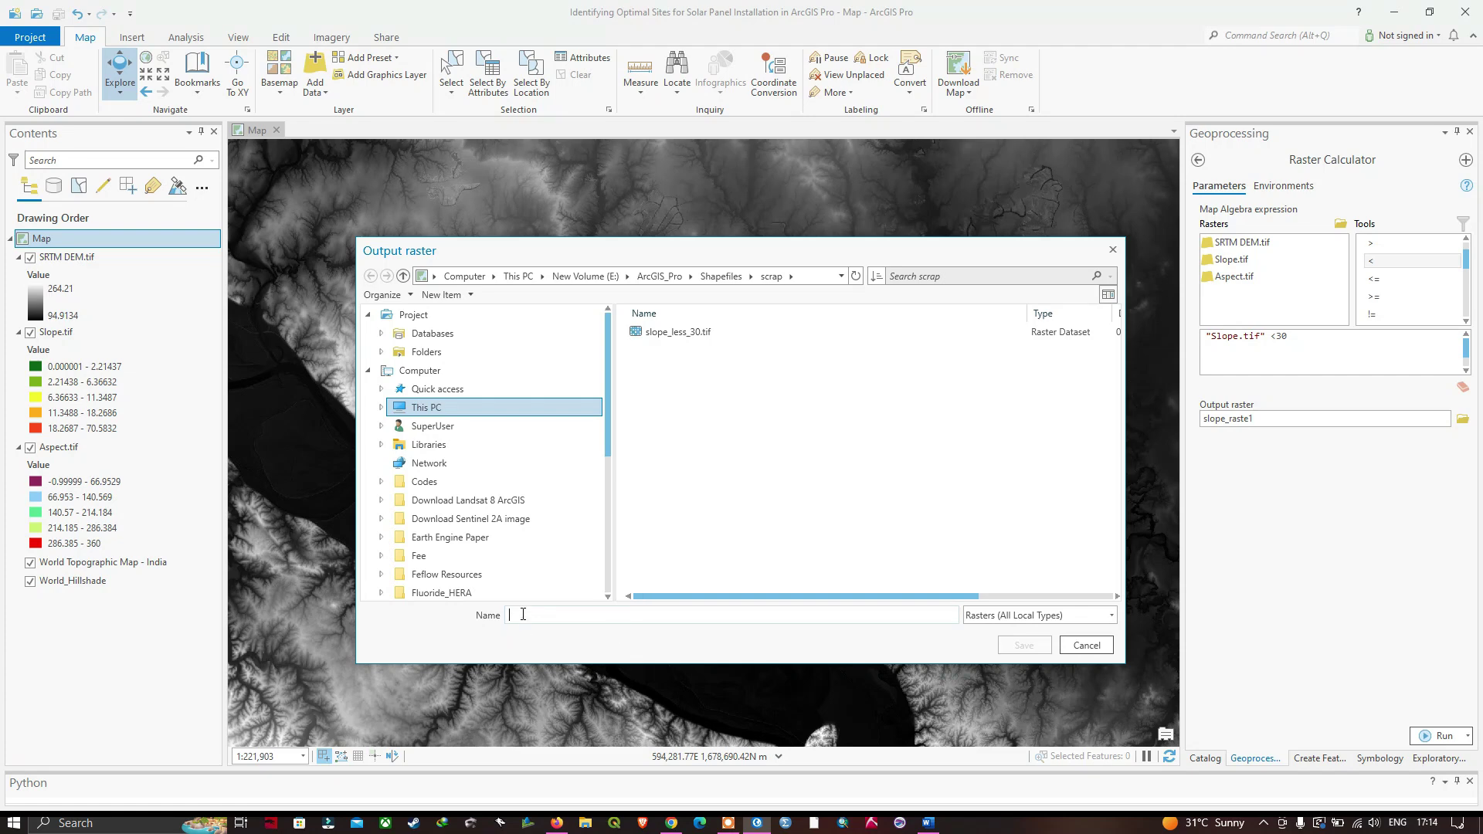
pyautogui.write('slope_lessthan_30.tif')
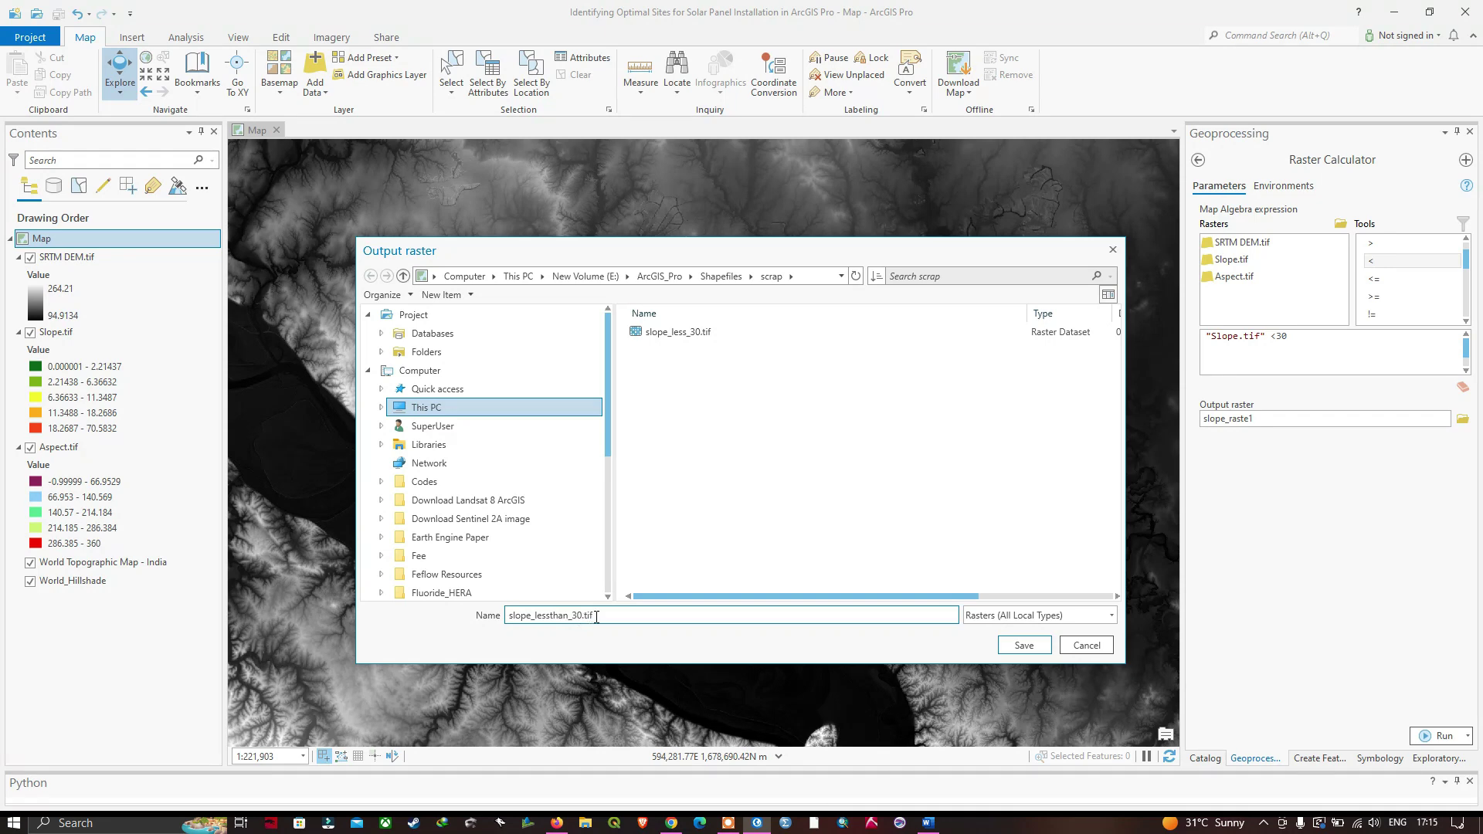
pyautogui.click(1025, 646)
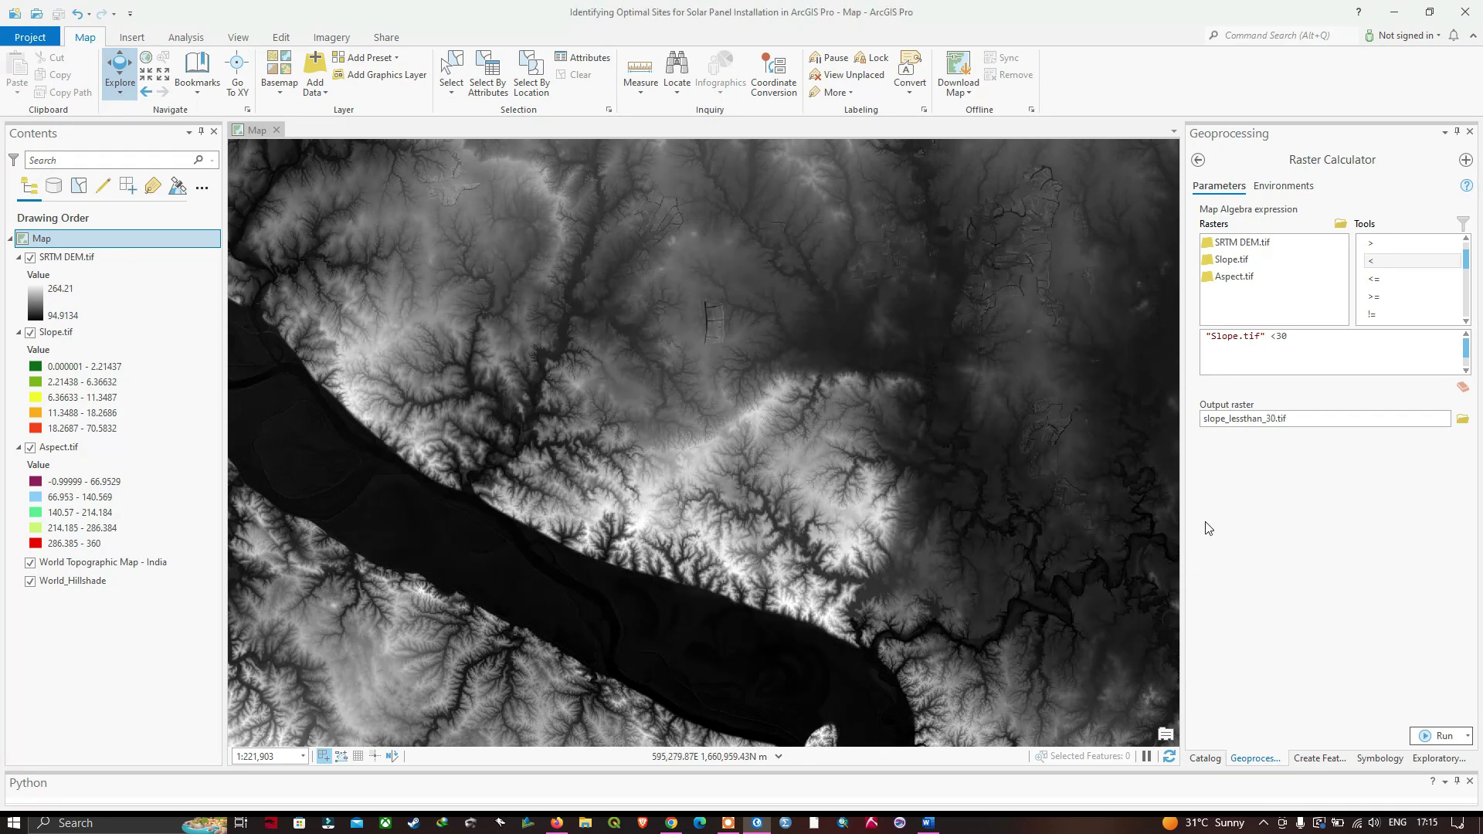
pyautogui.click(1446, 738)
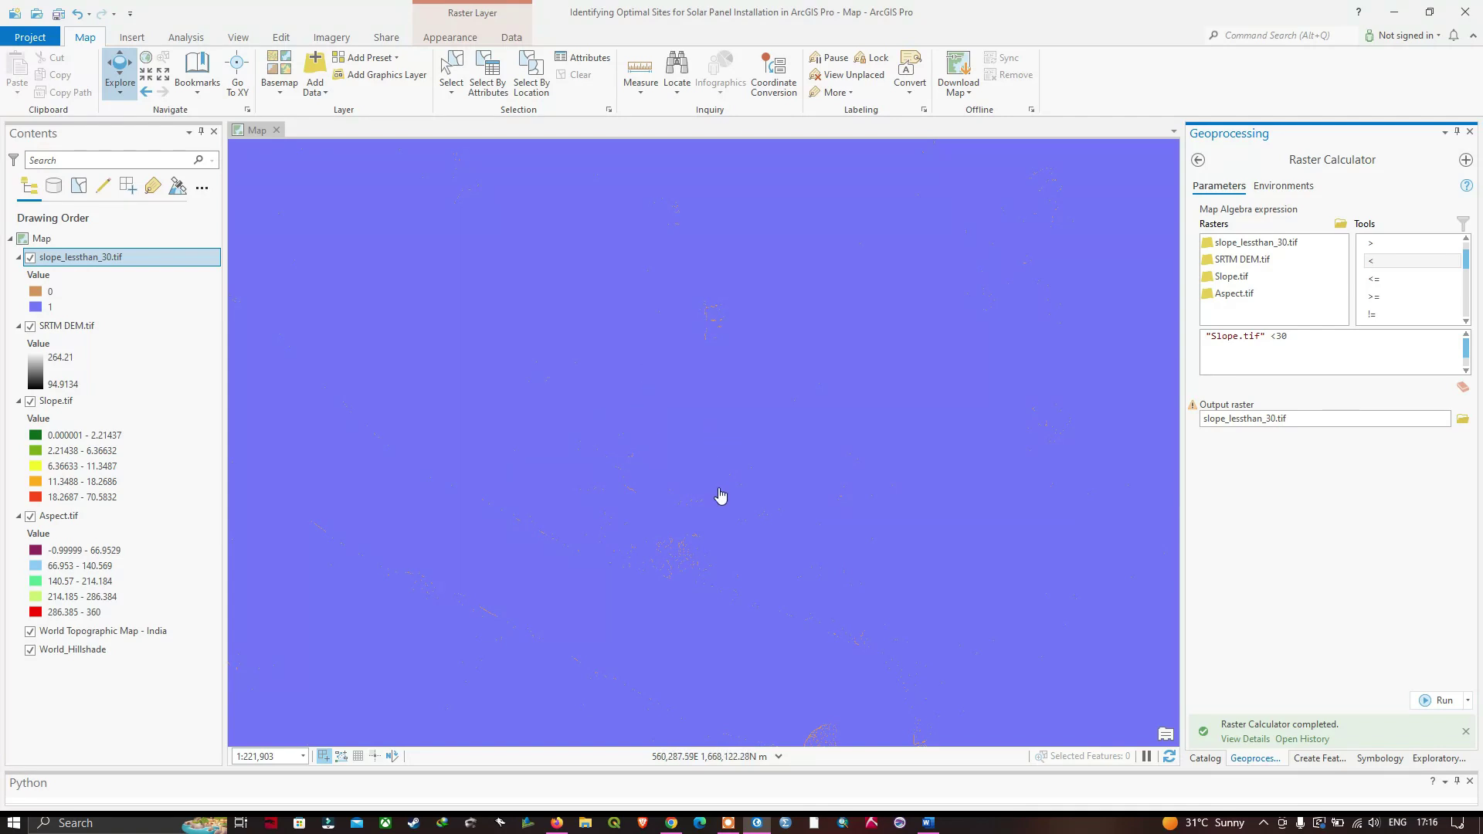
# Inspect the slope_lessthan_30.tif result on the map and hide it together with the SRTM DEM.tif layer.
pyautogui.moveTo(725, 467); pyautogui.dragTo(716, 376)
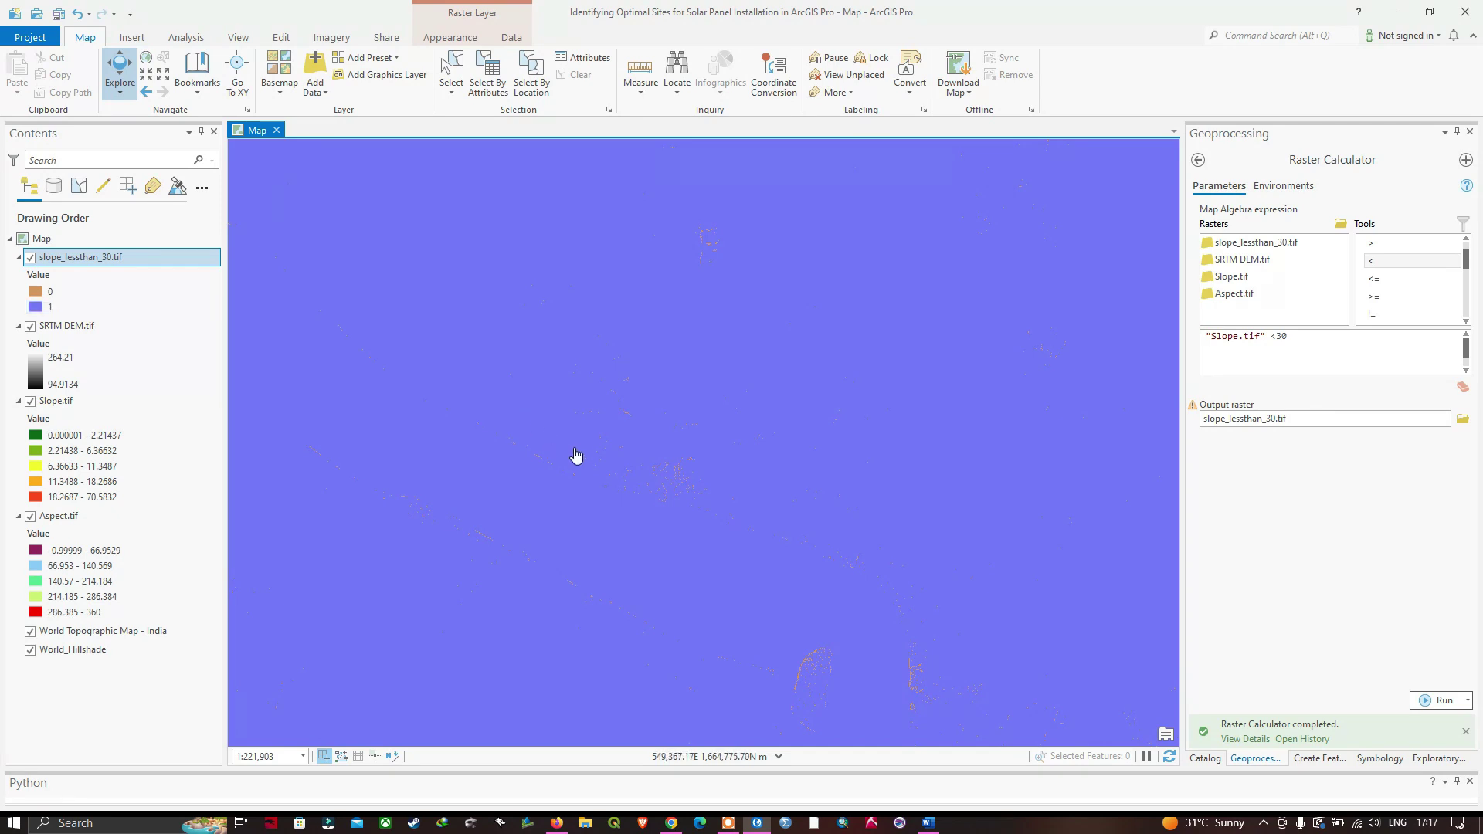
pyautogui.scroll(1, 587, 450)
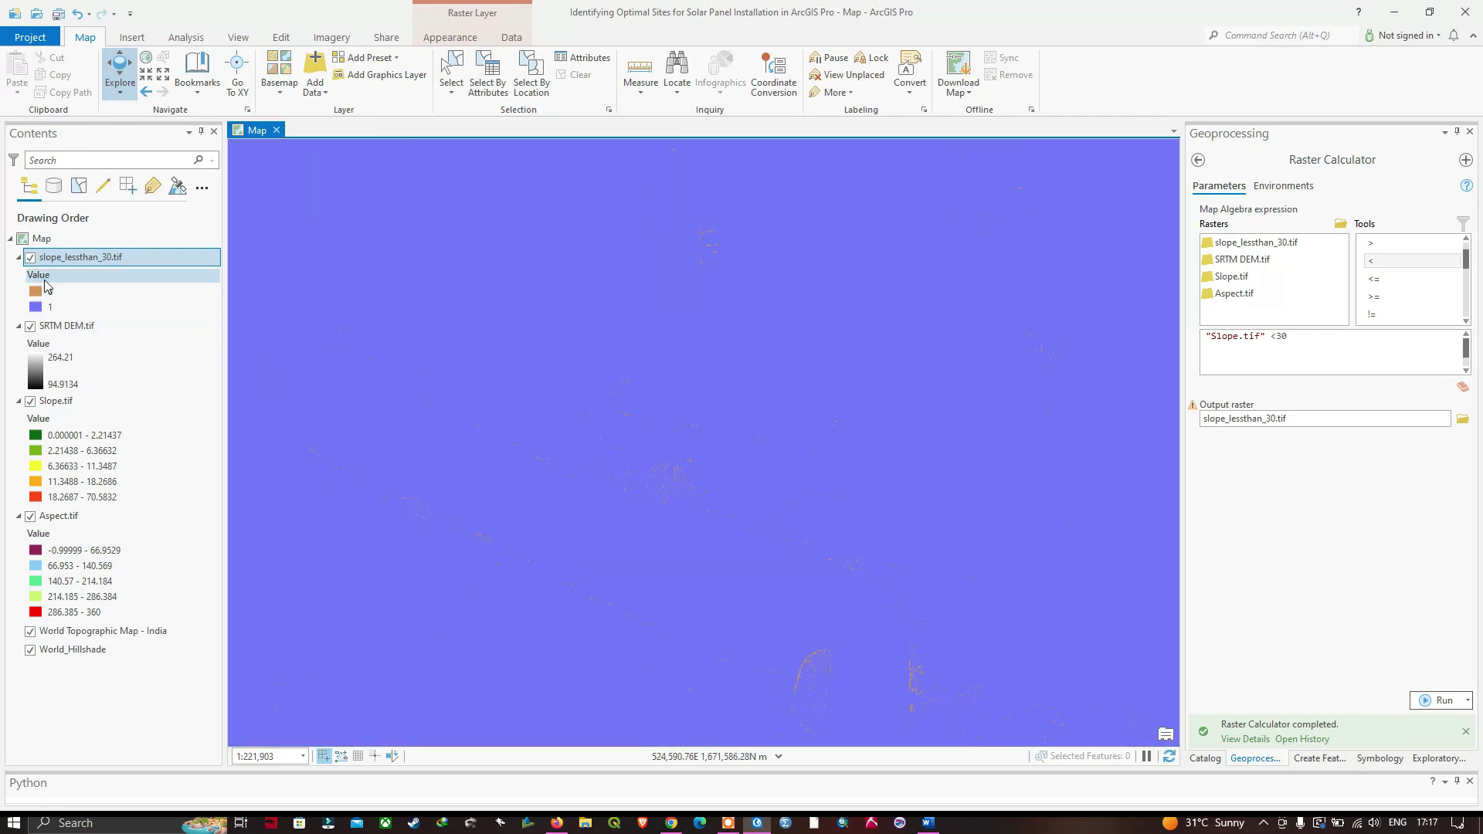
pyautogui.click(31, 258)
pyautogui.click(31, 326)
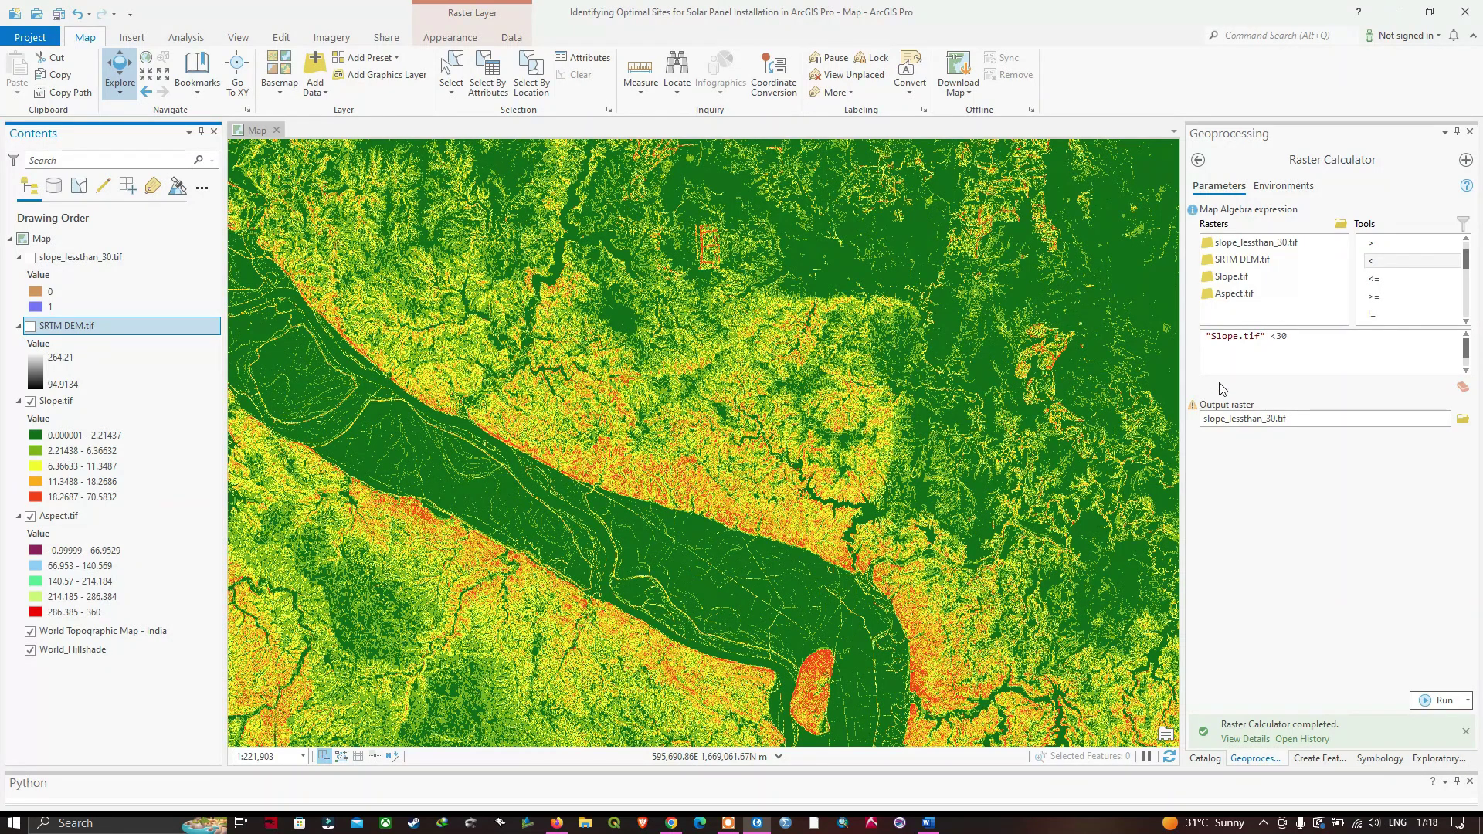
# Change the expression to "Slope.tif" <7, rename the output raster slope_lessthan_7.tif, and run the Raster Calculator.
pyautogui.click(1307, 349)
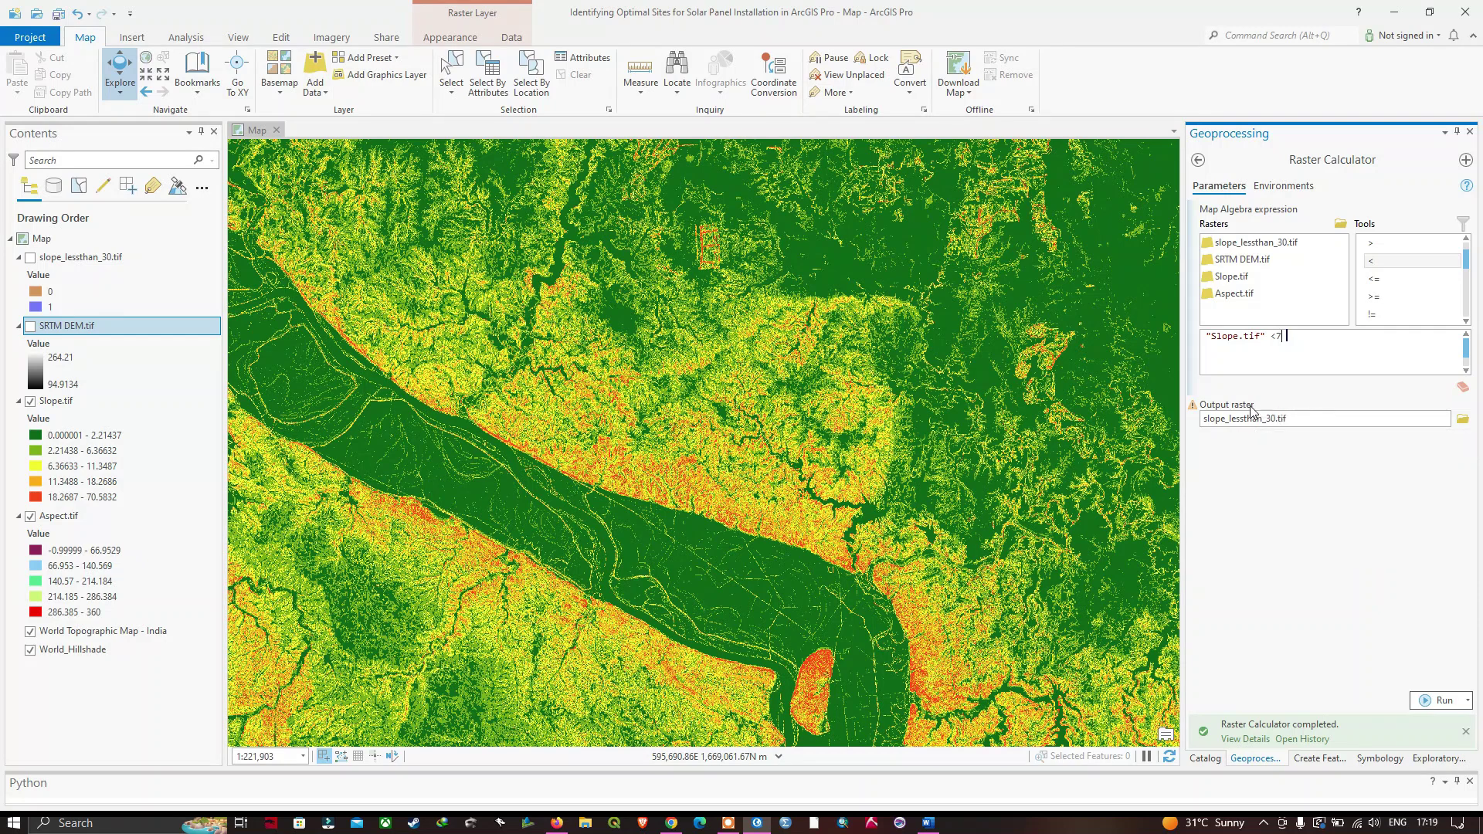
pyautogui.click(1276, 419)
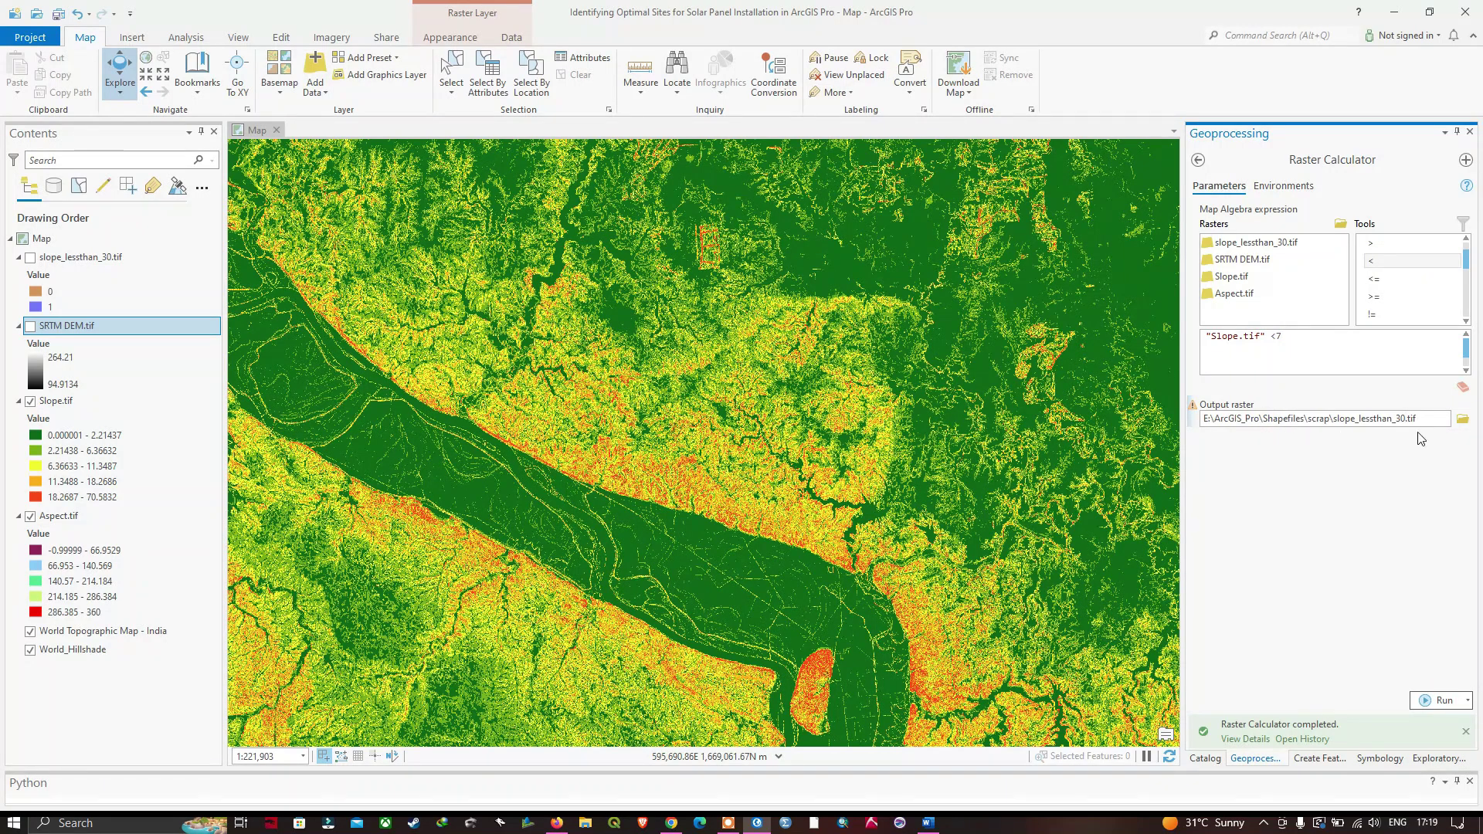
pyautogui.press('BackSpace')
pyautogui.press('BackSpace')
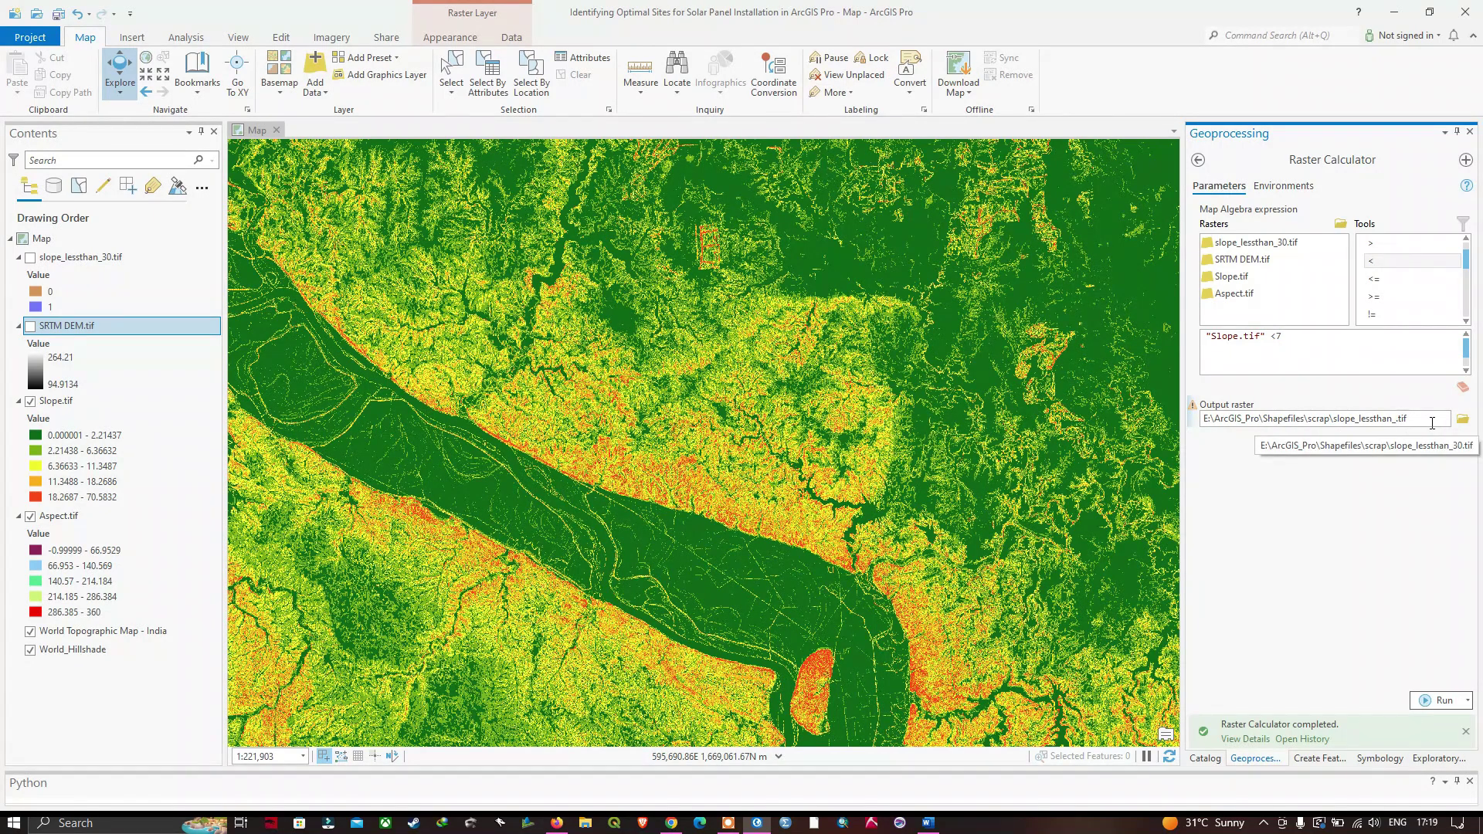
pyautogui.write('7')
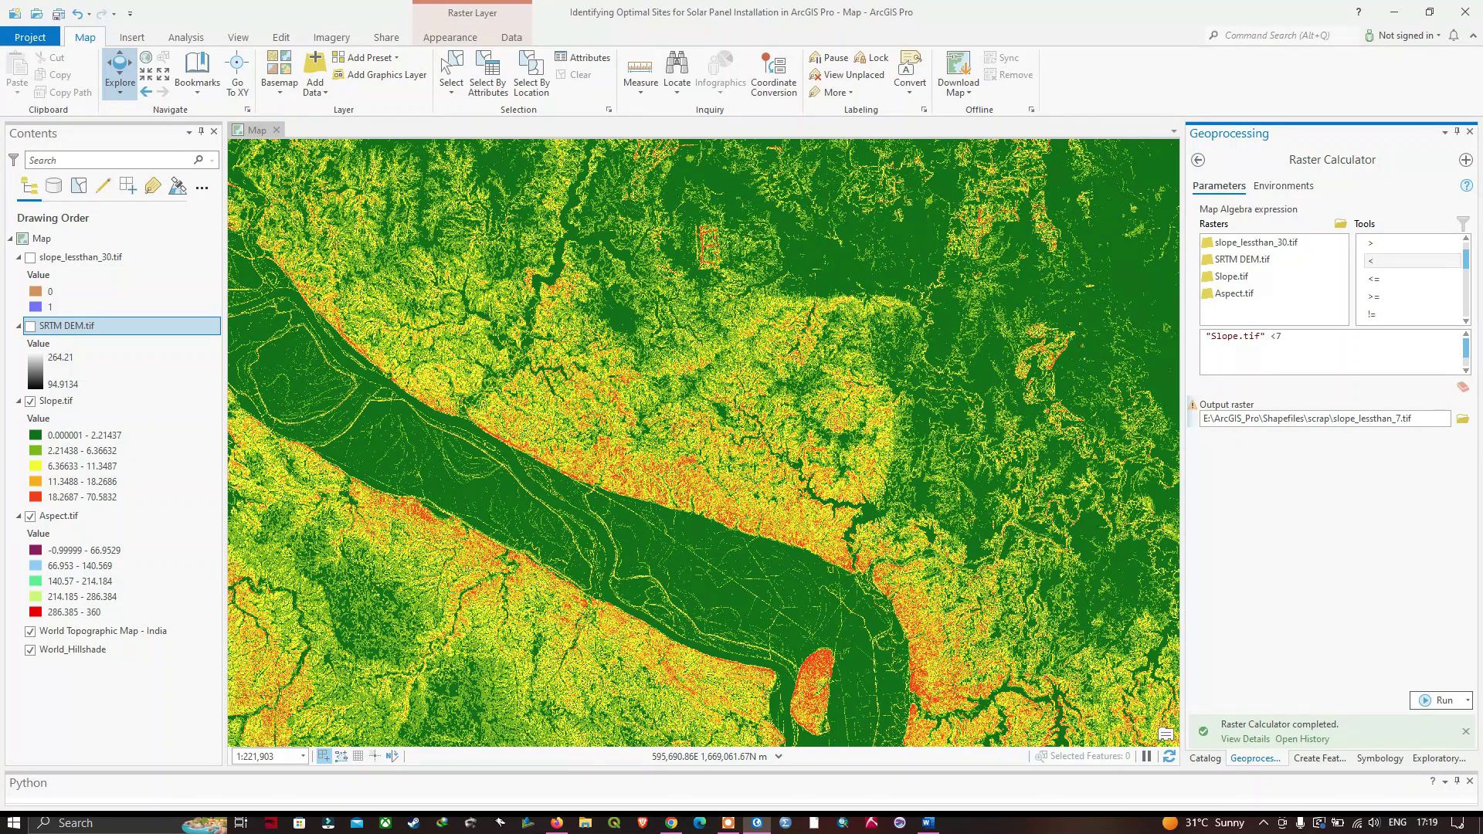
pyautogui.press('Tab')
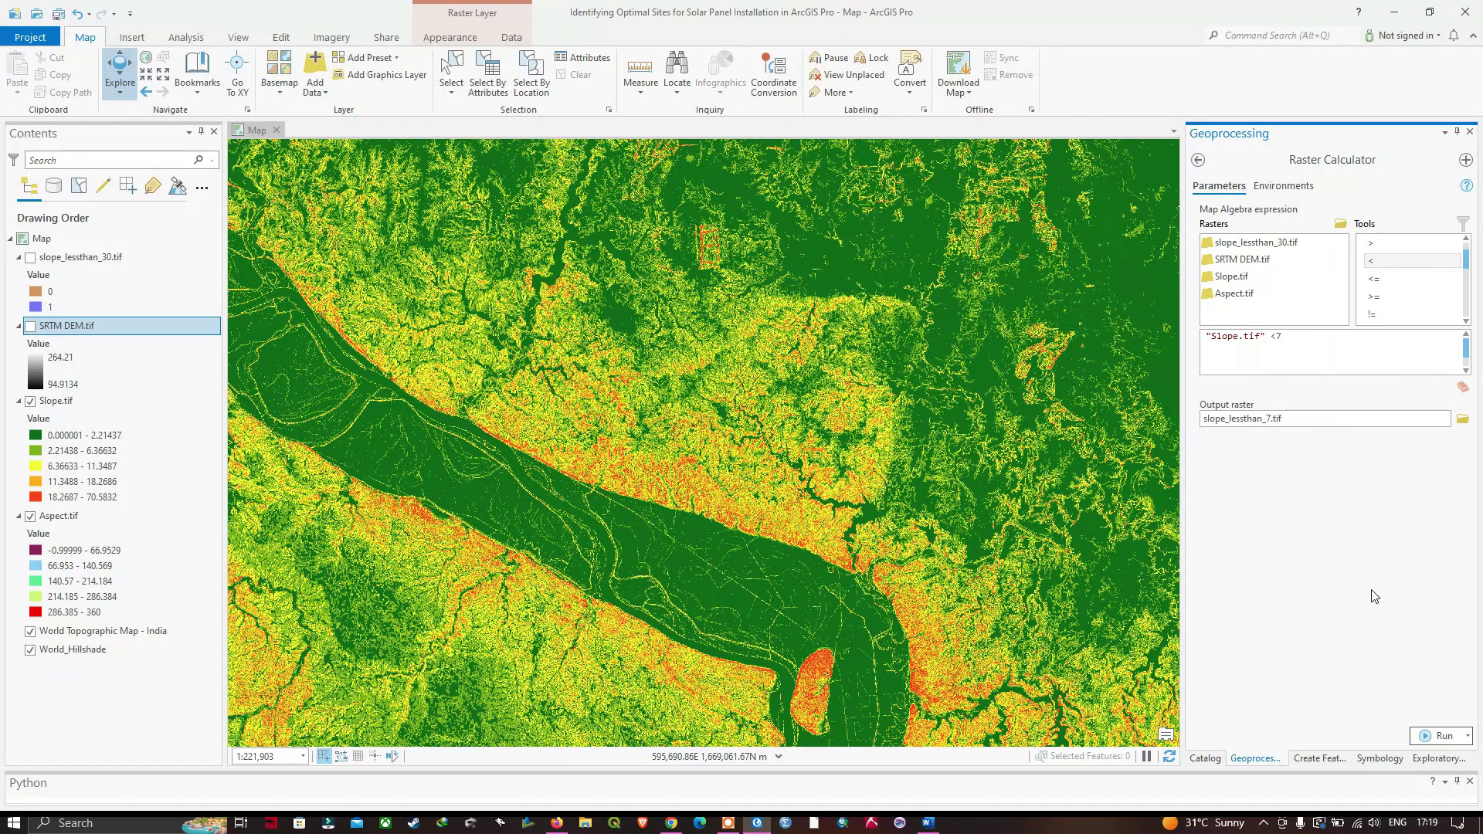
pyautogui.click(1441, 736)
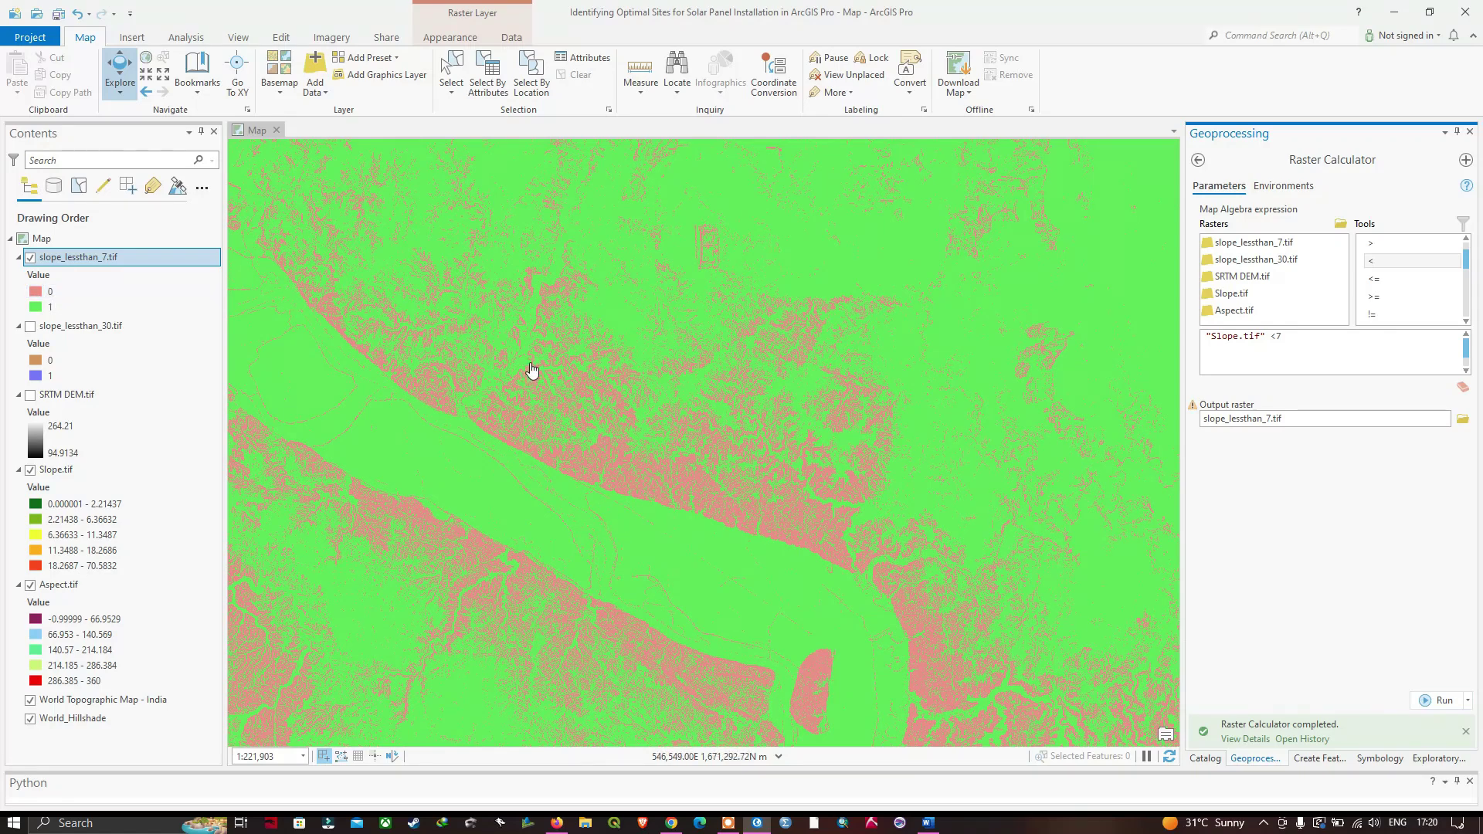
# Set the symbol of class value 0 in the slope_lessthan_7.tif layer to No color.
pyautogui.click(486, 318)
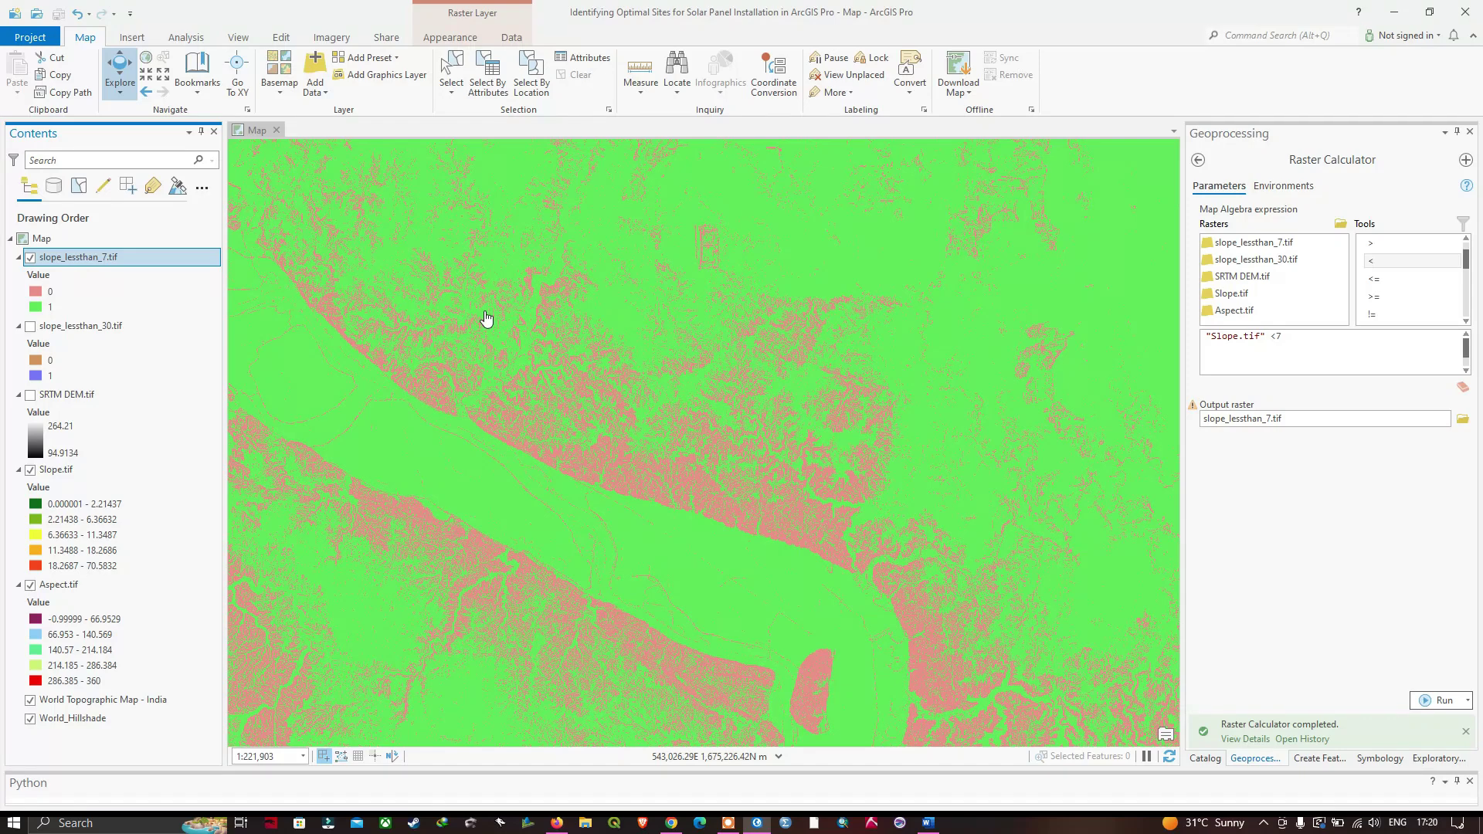
pyautogui.rightClick(36, 295)
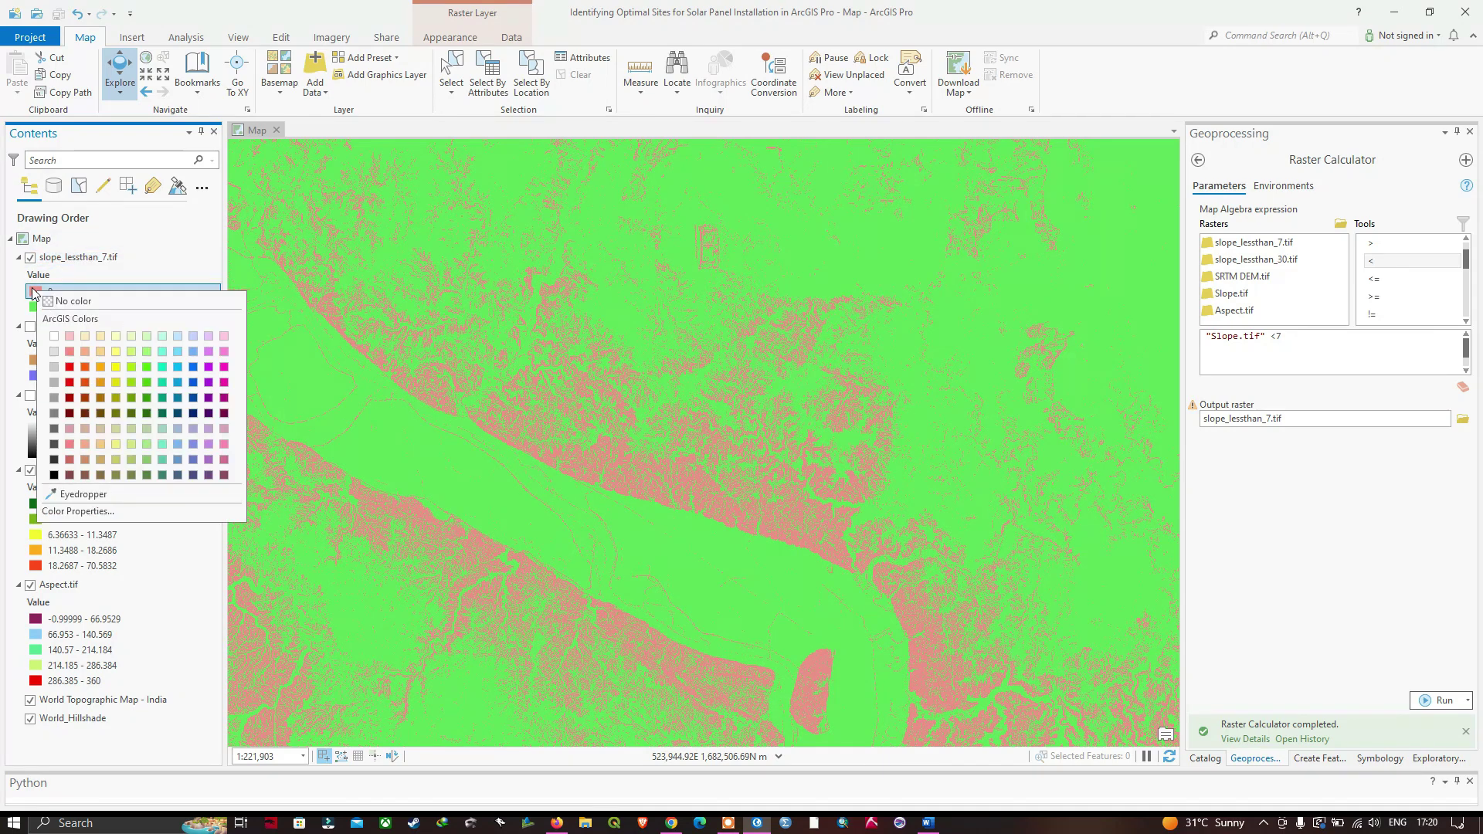
pyautogui.click(53, 303)
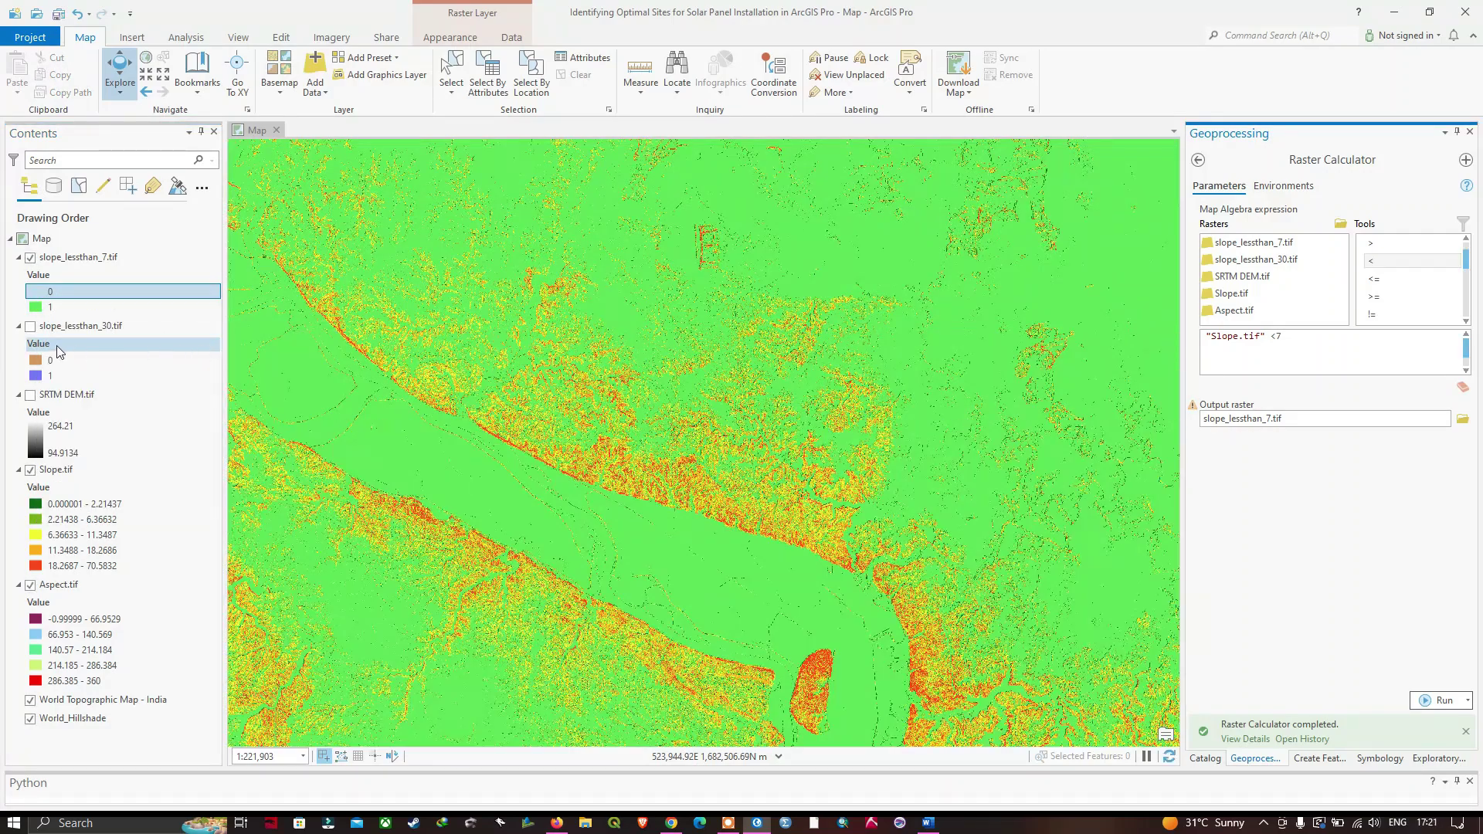
# Hide the Slope.tif and Aspect.tif layers and inspect the slope_lessthan_7.tif areas over the basemap.
pyautogui.click(31, 469)
pyautogui.click(31, 586)
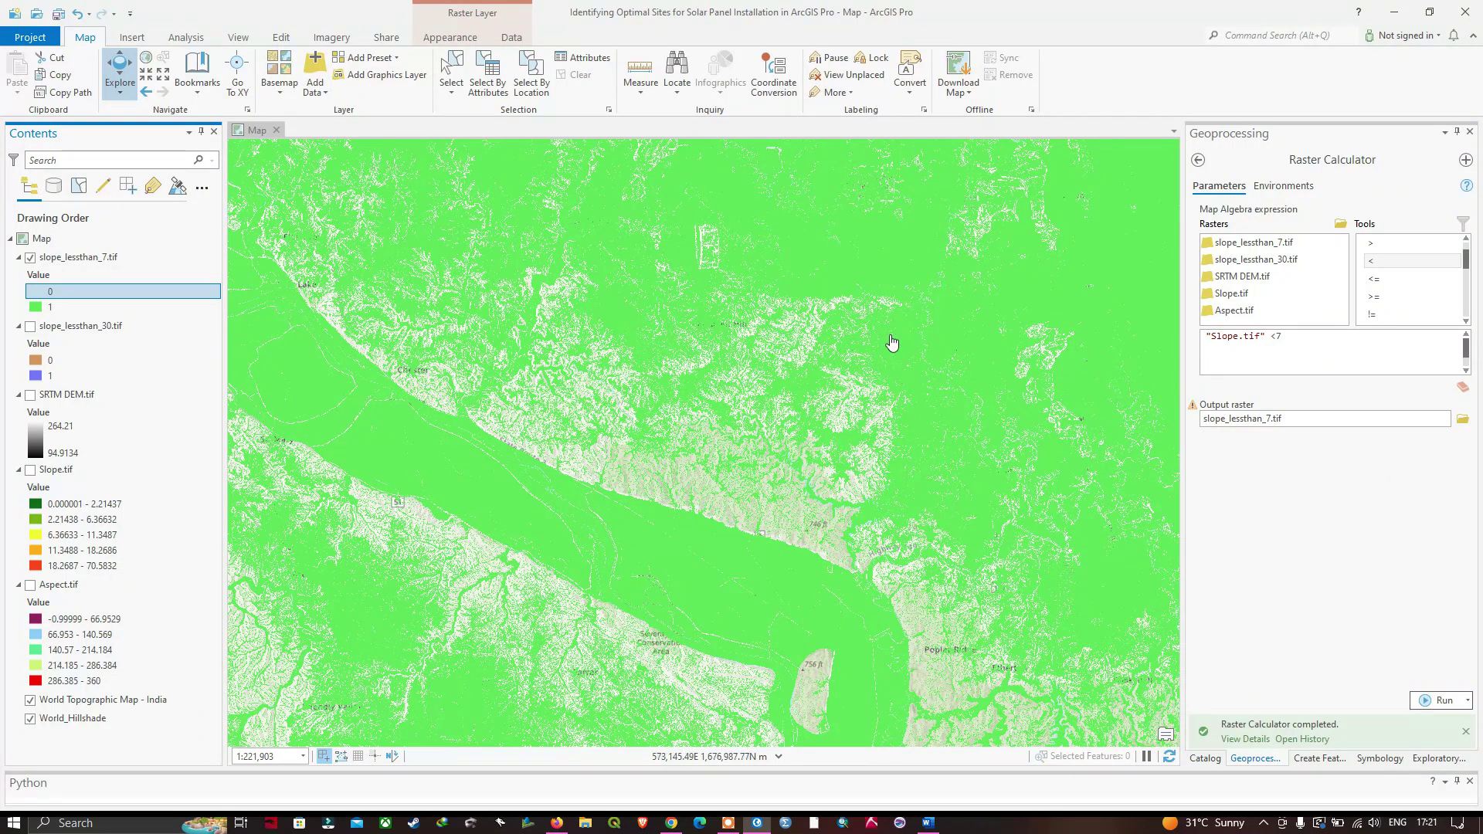
pyautogui.moveTo(830, 403); pyautogui.dragTo(832, 335)
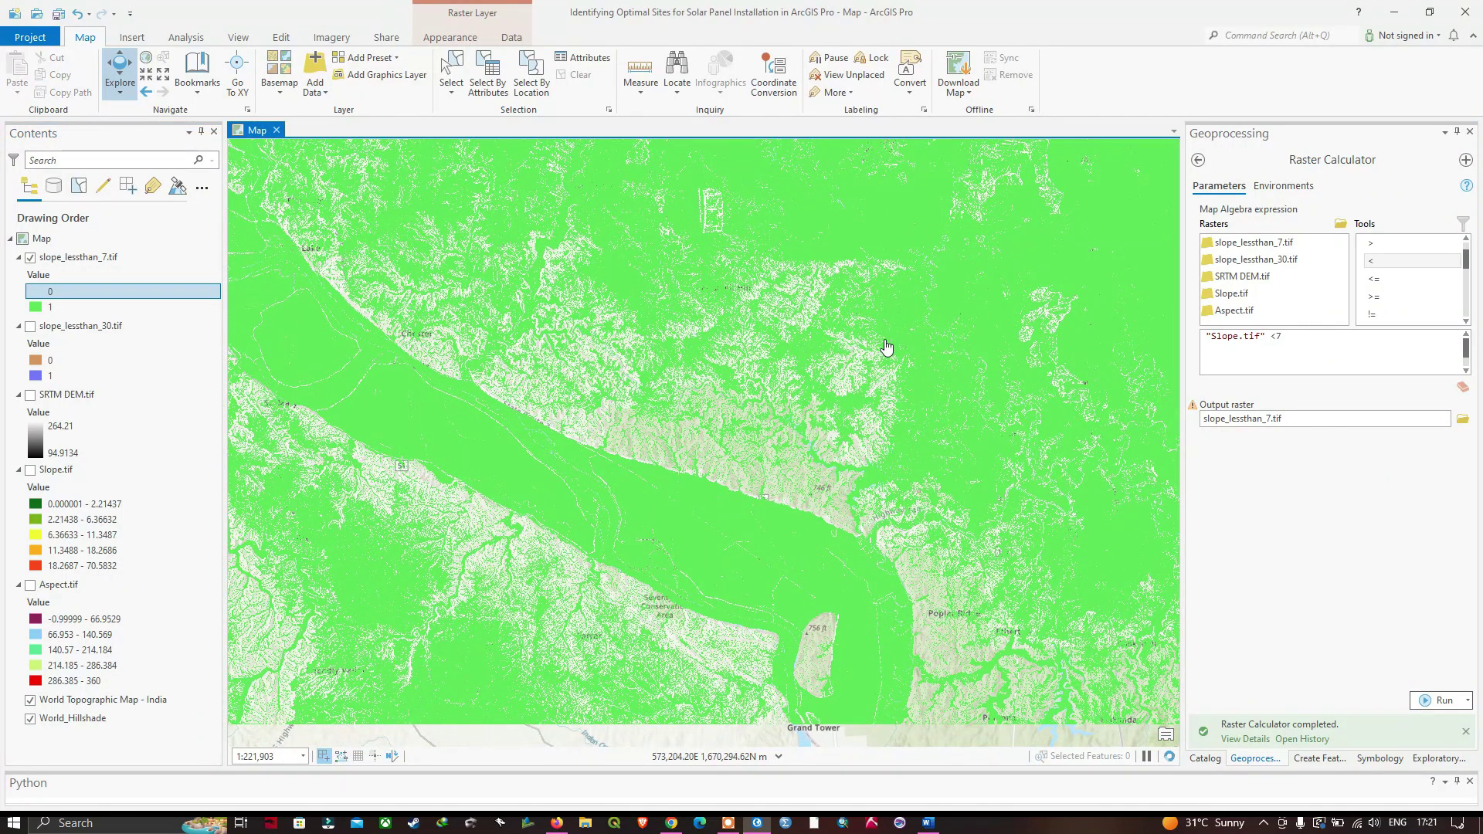
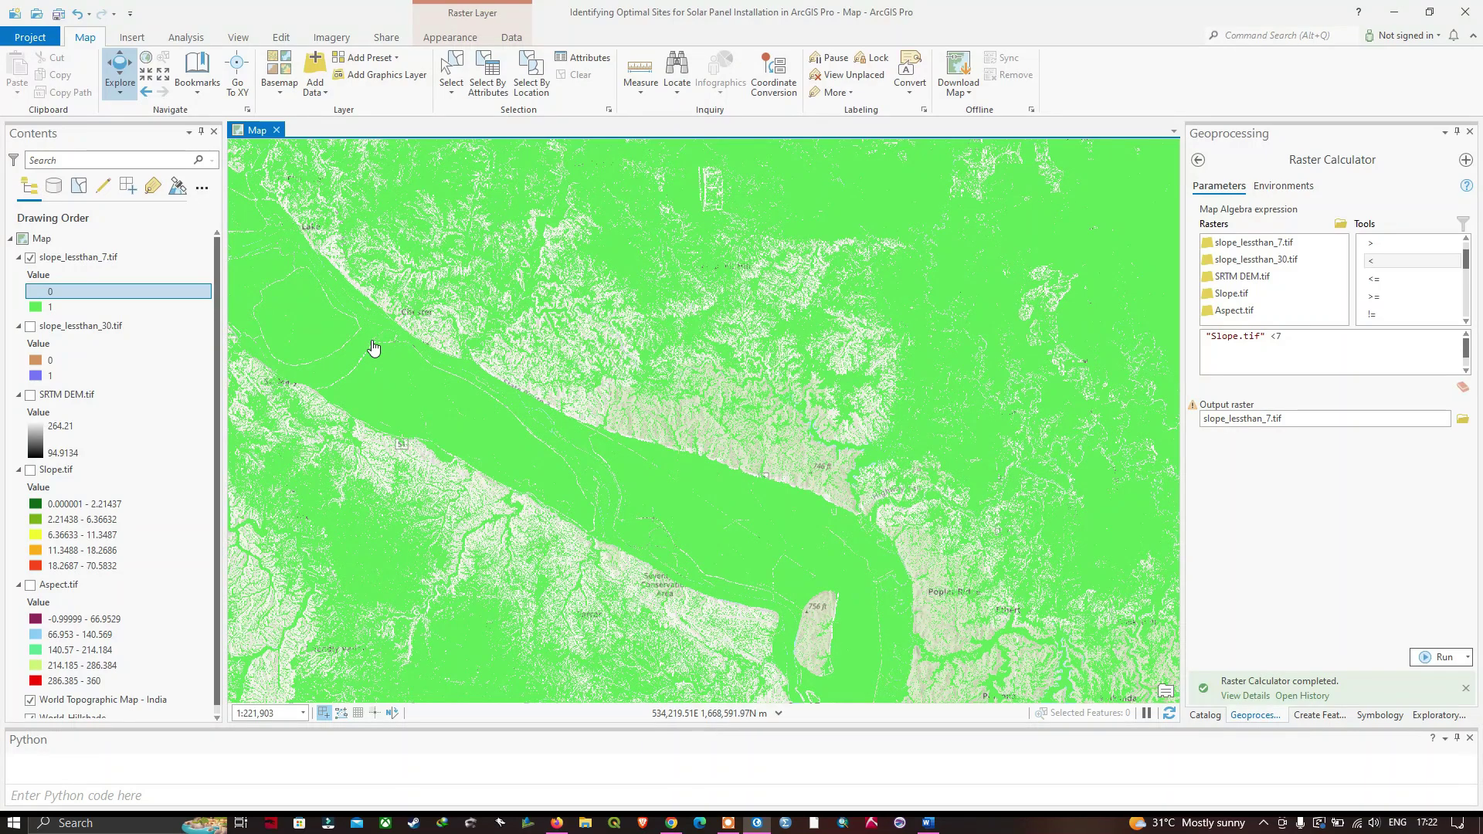
# Show the Aspect.tif layer again and replace the Raster Calculator expression with "Aspect.tif" >112.
pyautogui.click(31, 585)
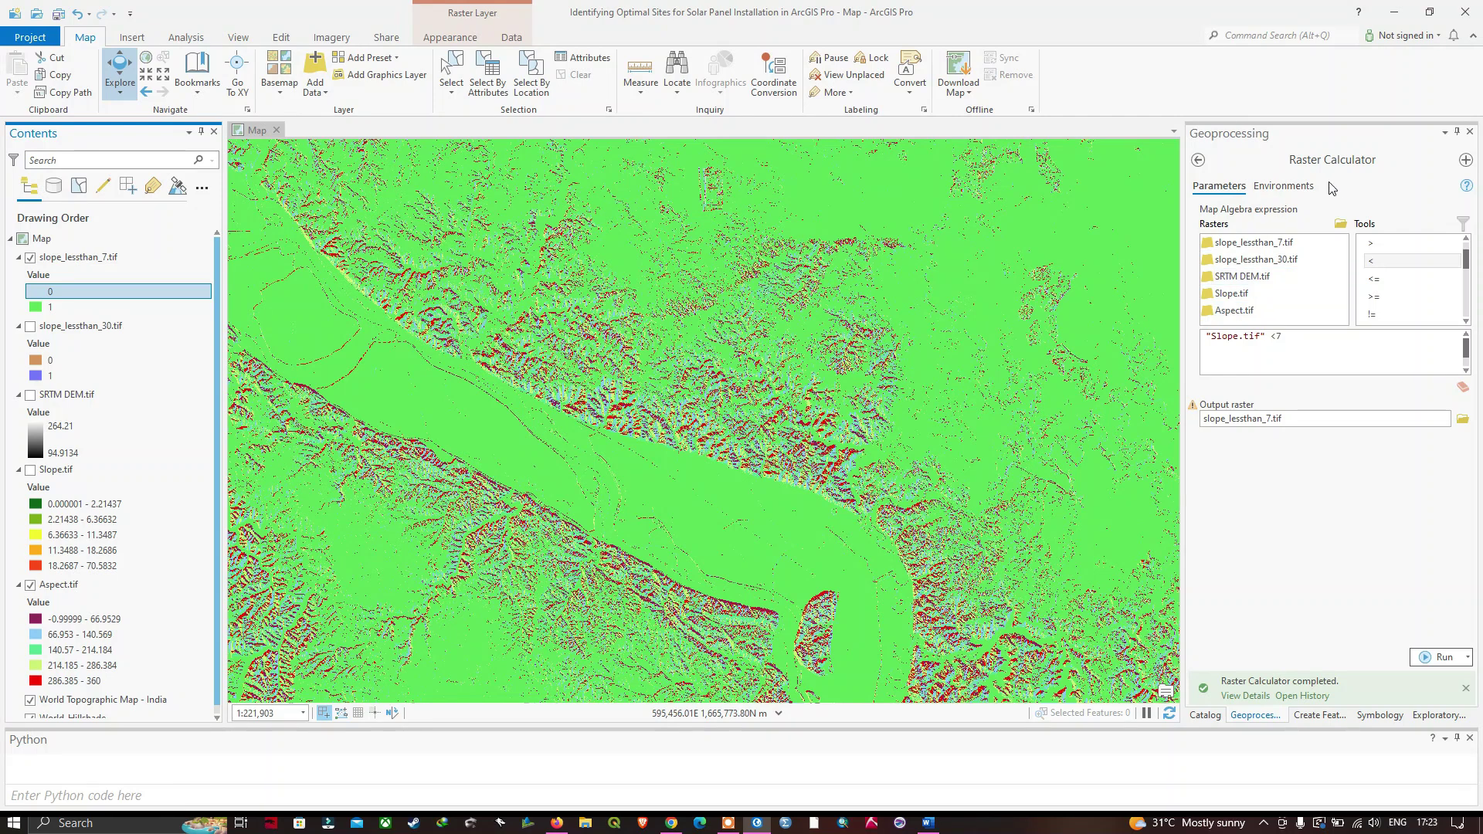
pyautogui.click(1292, 339)
pyautogui.hotkey('ctrl', 'a')
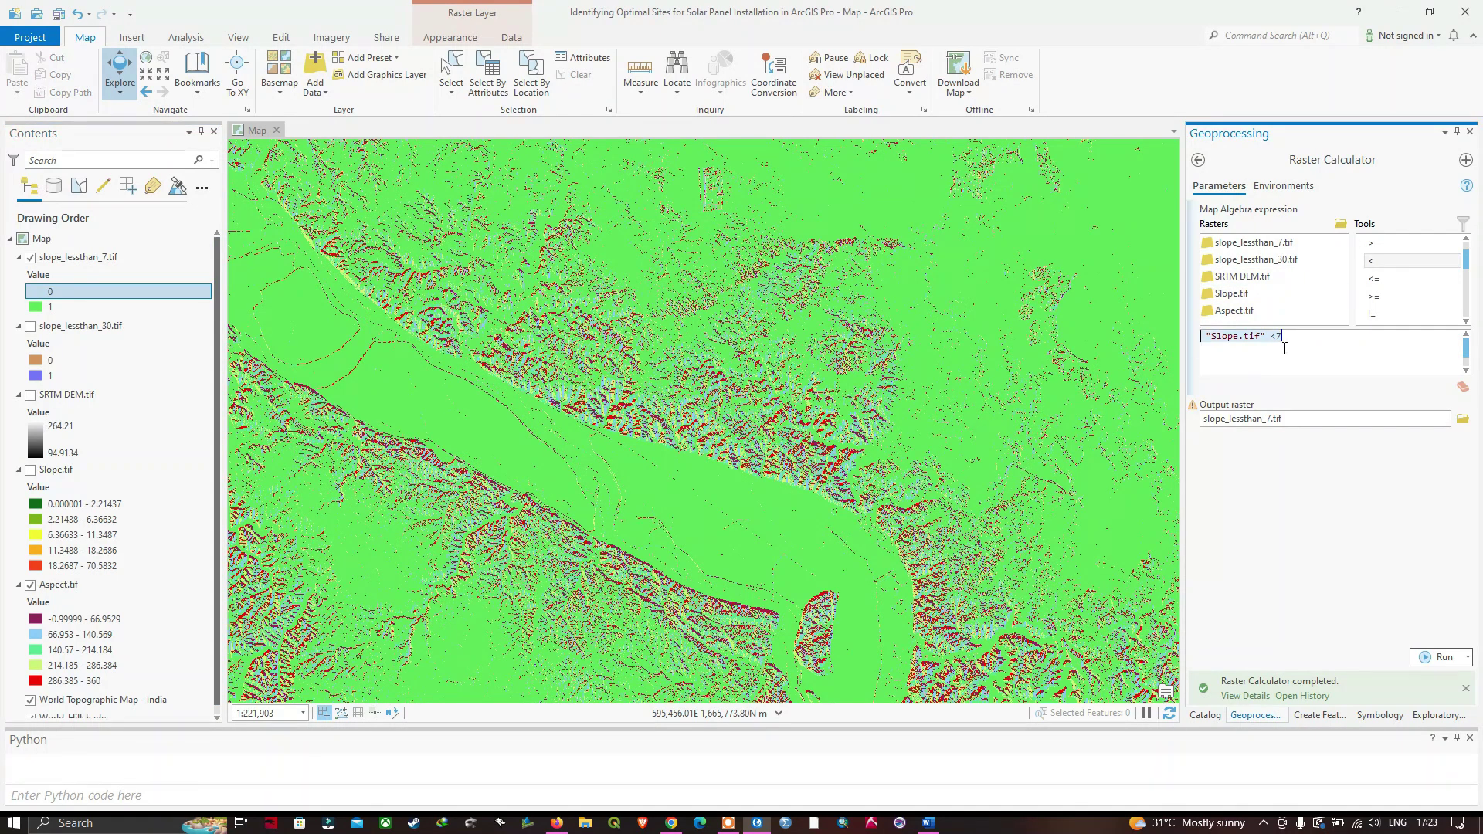
pyautogui.press('BackSpace')
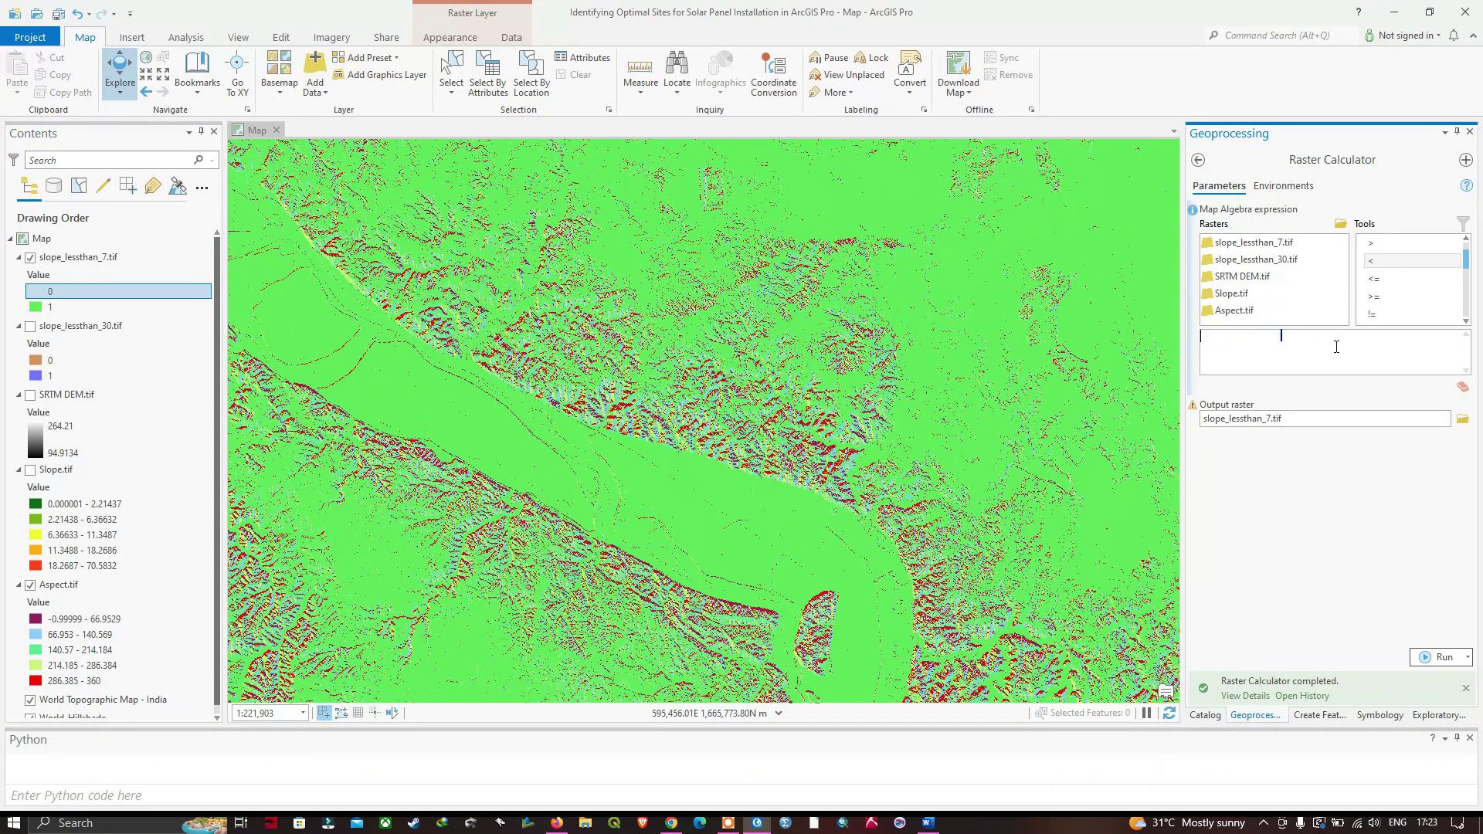
pyautogui.click(1233, 312)
pyautogui.doubleClick(1234, 312)
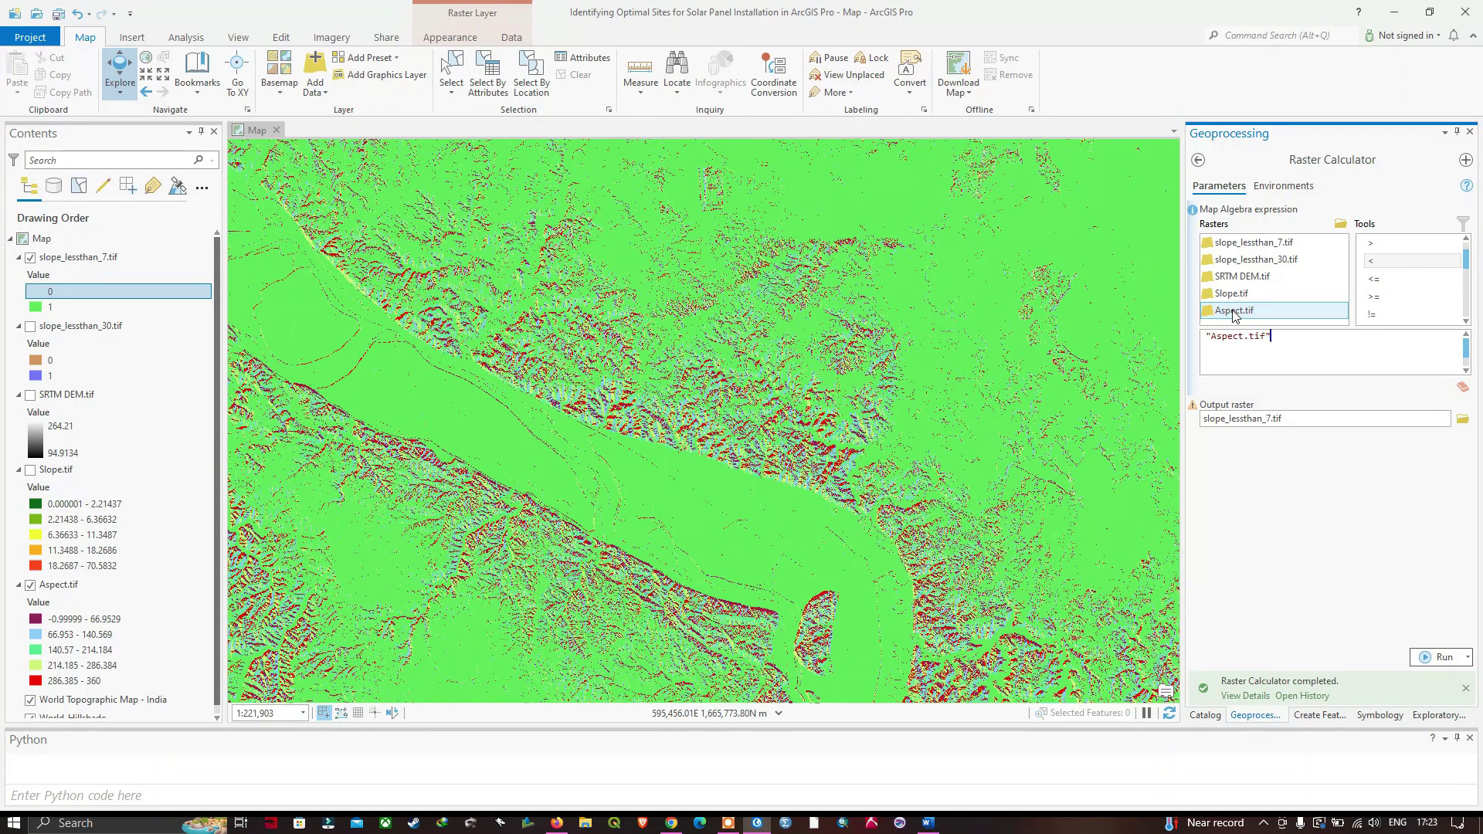
pyautogui.doubleClick(1377, 244)
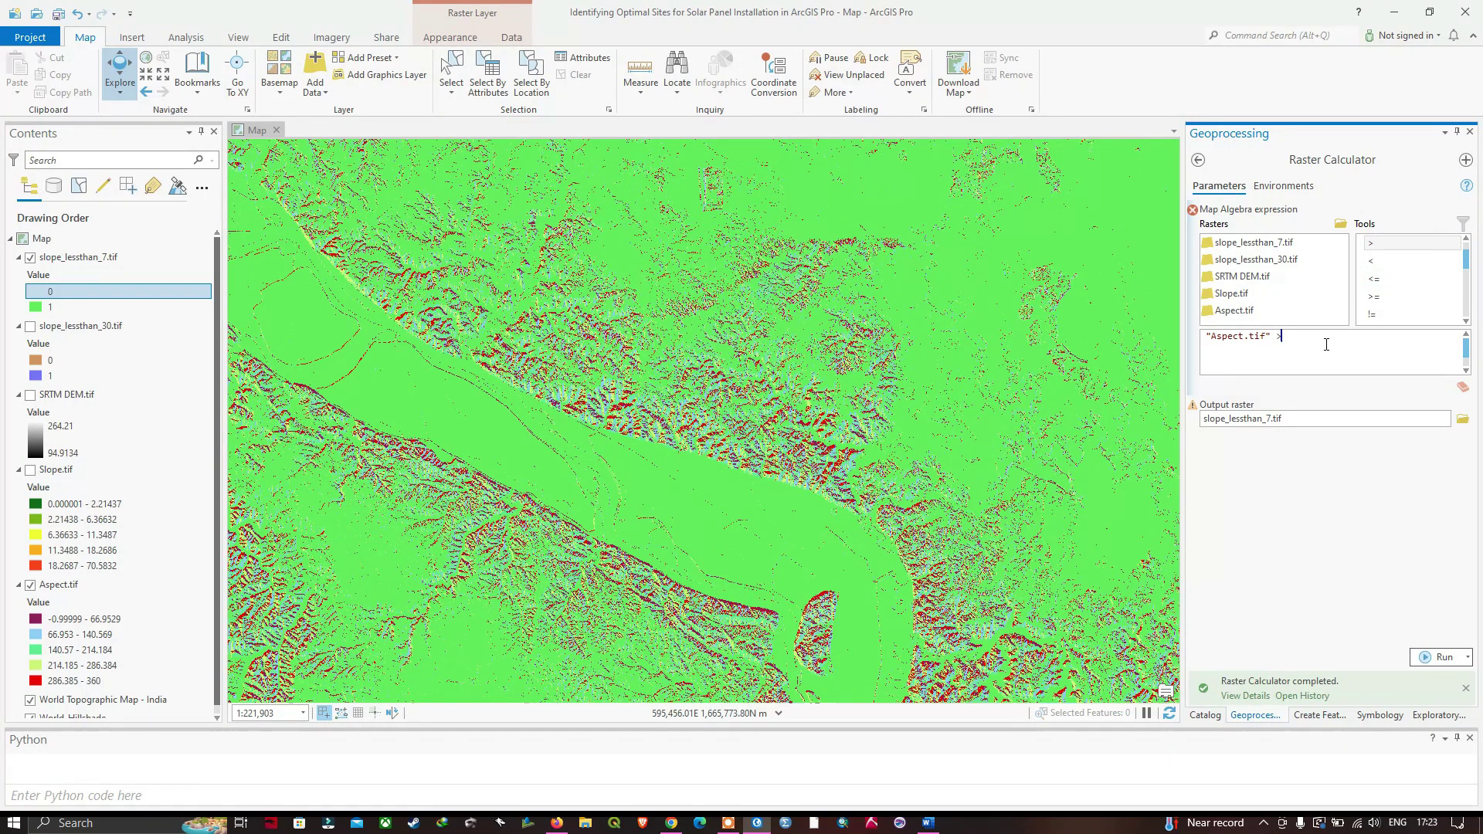
pyautogui.write('112')
# Extend the expression with the condition & "Aspect.tif" <247.
pyautogui.scroll(-1, 1380, 299)
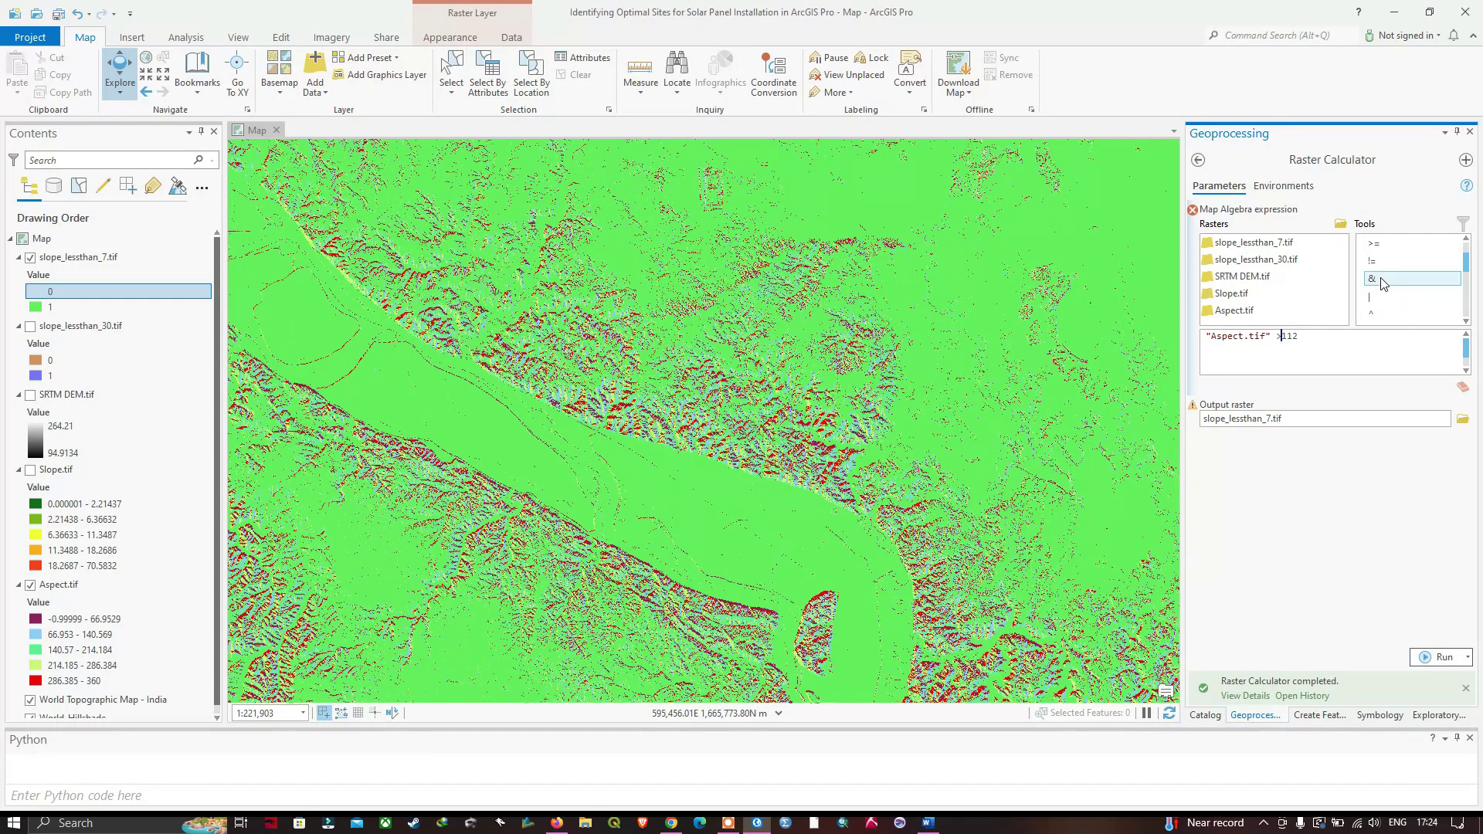
pyautogui.click(1382, 279)
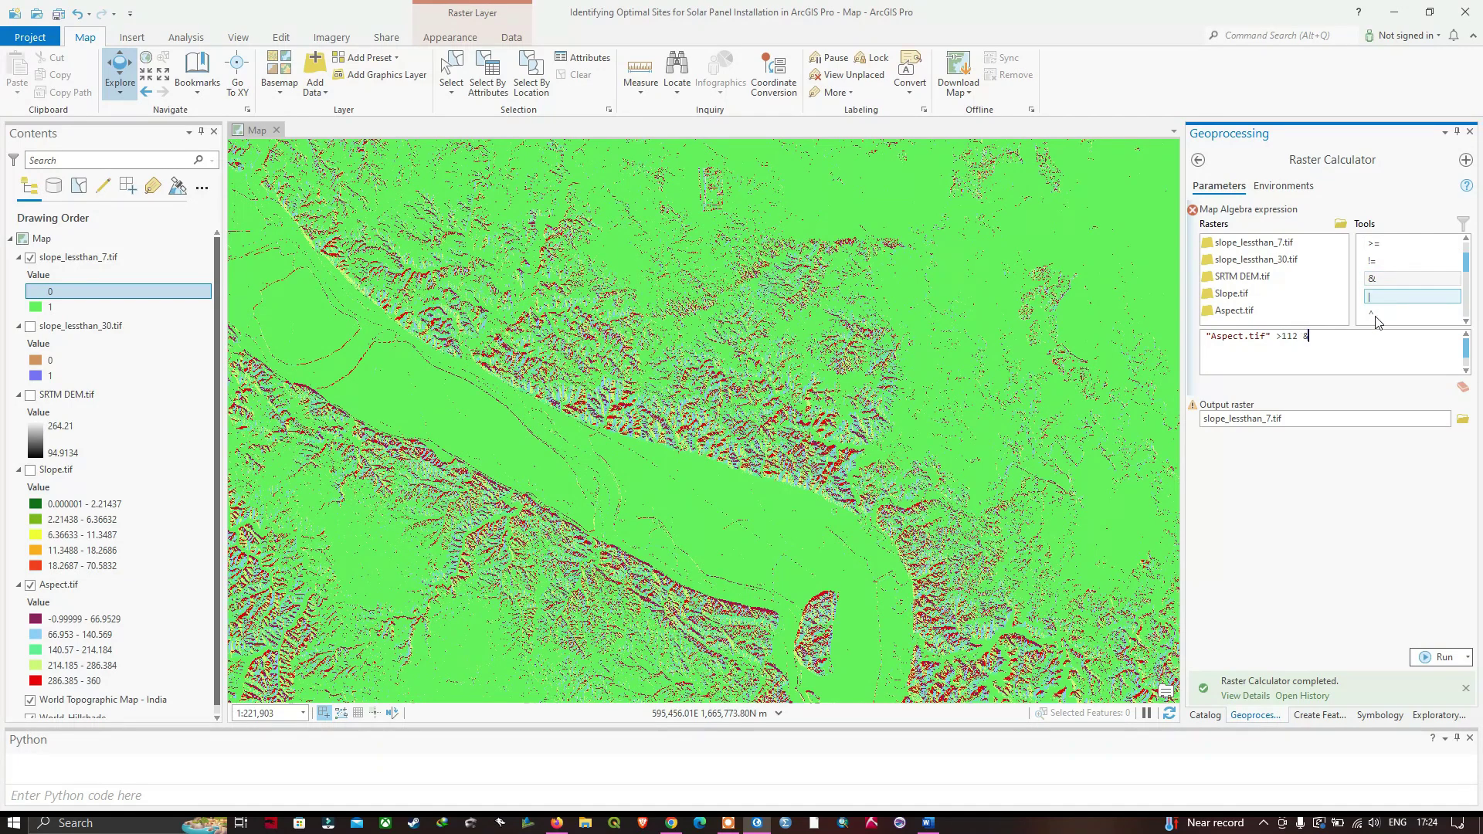
pyautogui.doubleClick(1249, 310)
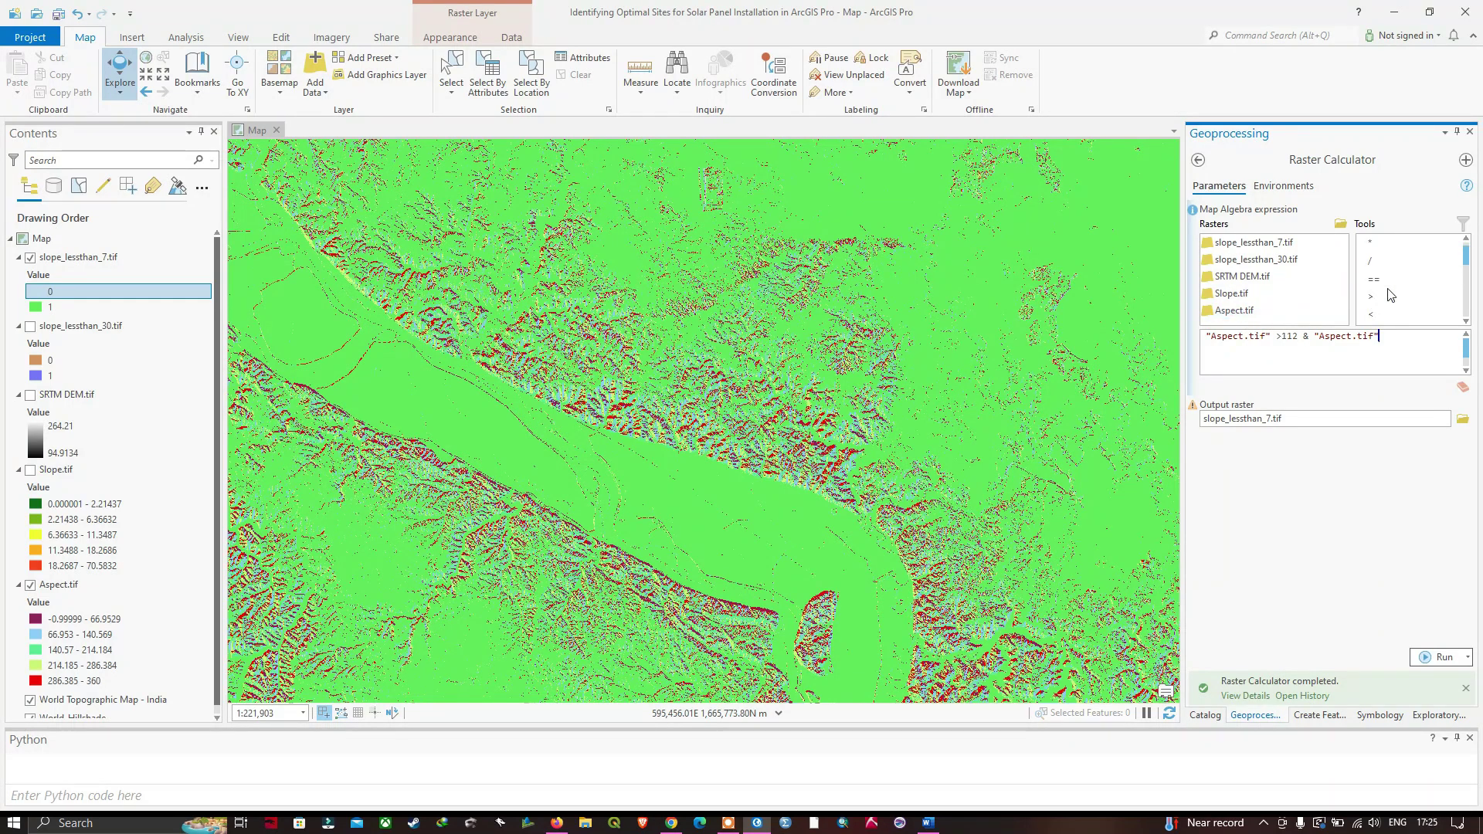
pyautogui.scroll(3, 1390, 294)
pyautogui.scroll(-2, 1390, 294)
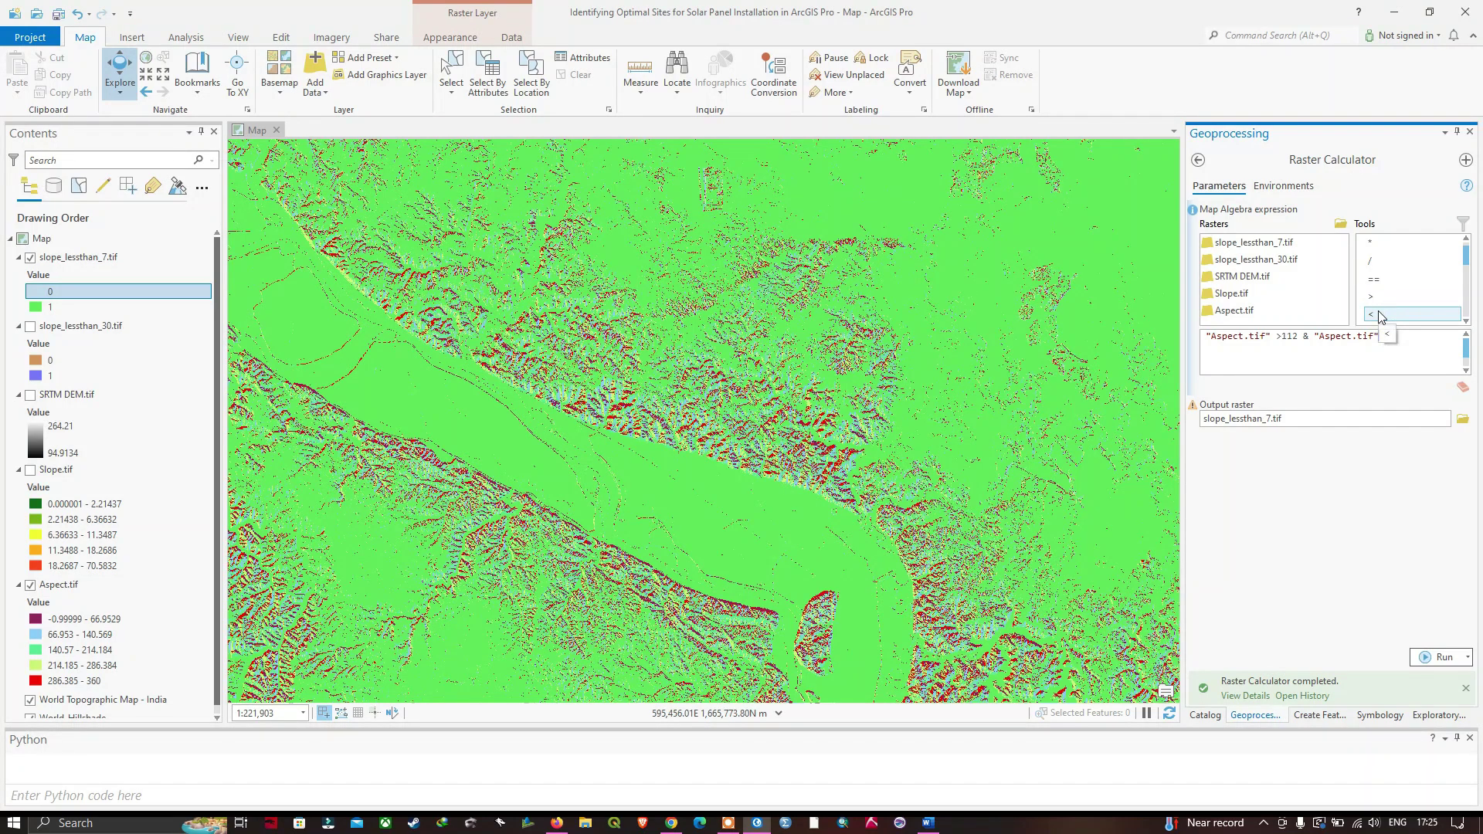
pyautogui.doubleClick(1382, 313)
pyautogui.write('247')
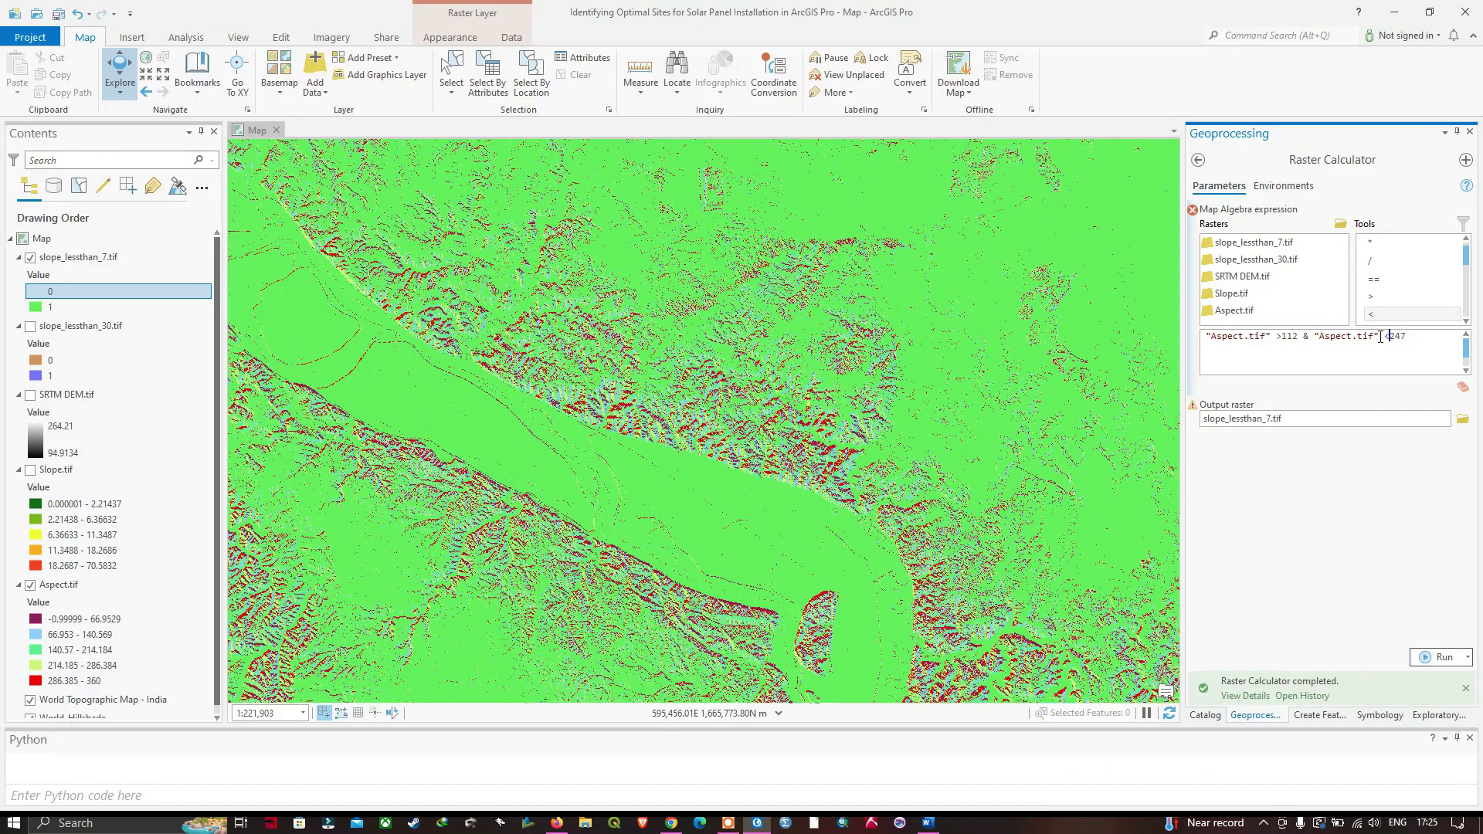
# Rename the output raster Aspect_Southwest.tif in the scrap folder and try to run the Raster Calculator.
pyautogui.click(1273, 419)
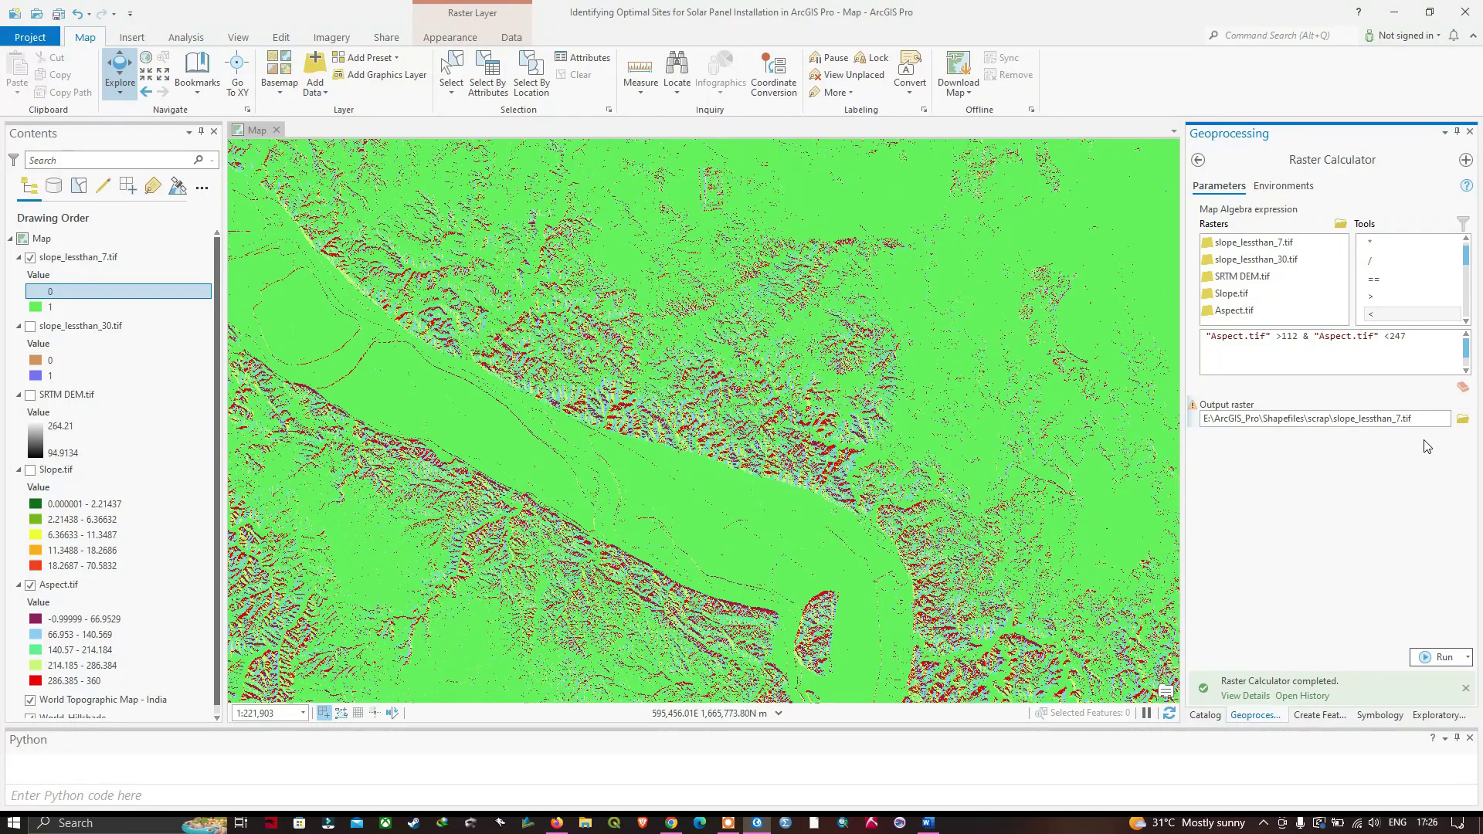
pyautogui.press('BackSpace')
pyautogui.press('BackSpace')
pyautogui.press('BackSpace')
pyautogui.press('BackSpace')
pyautogui.press('BackSpace')
pyautogui.press('BackSpace')
pyautogui.press('BackSpace')
pyautogui.press('BackSpace')
pyautogui.press('BackSpace')
pyautogui.press('BackSpace')
pyautogui.press('BackSpace')
pyautogui.press('BackSpace')
pyautogui.press('BackSpace')
pyautogui.press('BackSpace')
pyautogui.press('BackSpace')
pyautogui.press('BackSpace')
pyautogui.write('Aspect_Southwest')
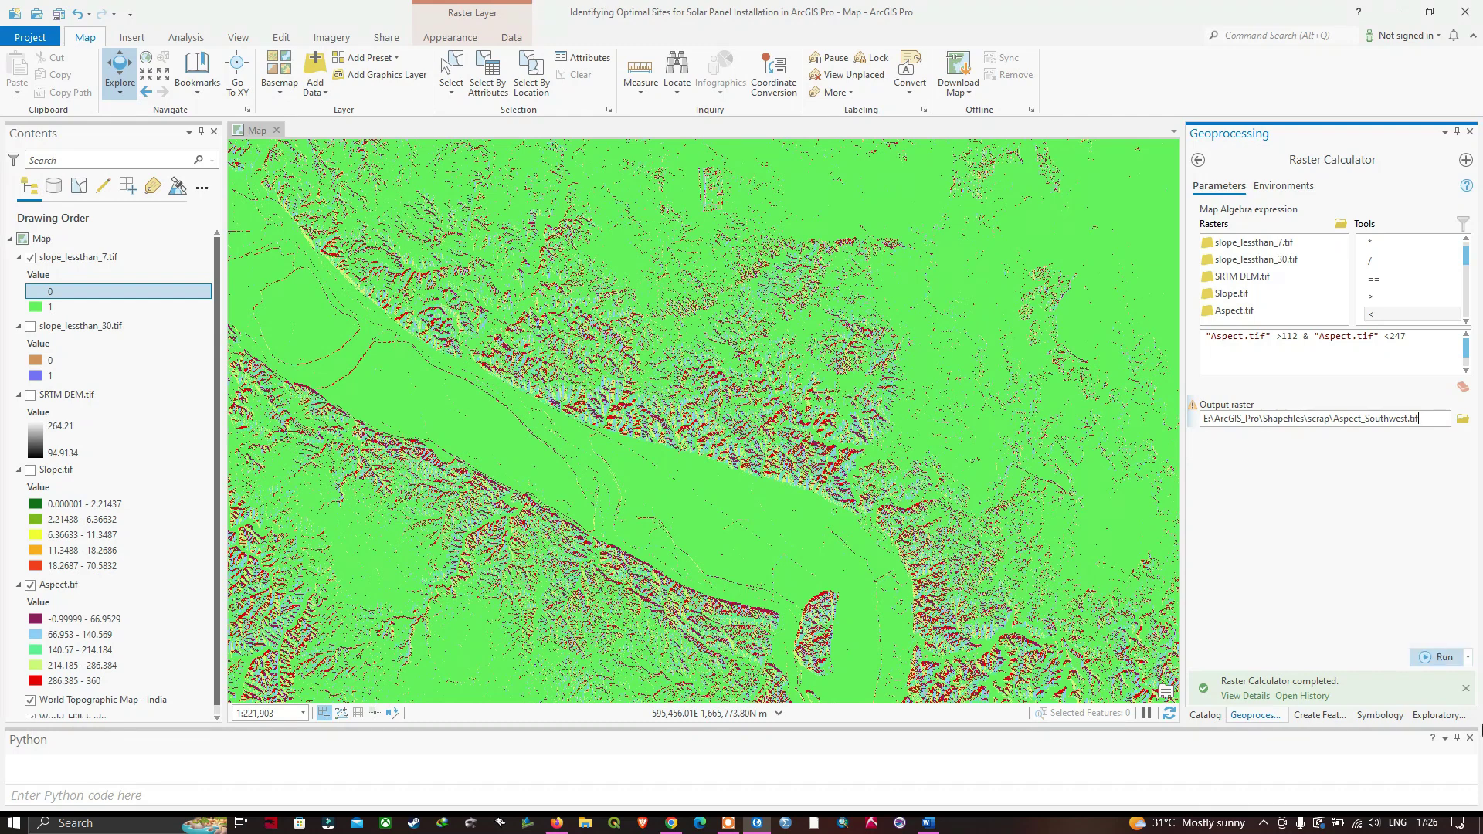
pyautogui.click(1465, 687)
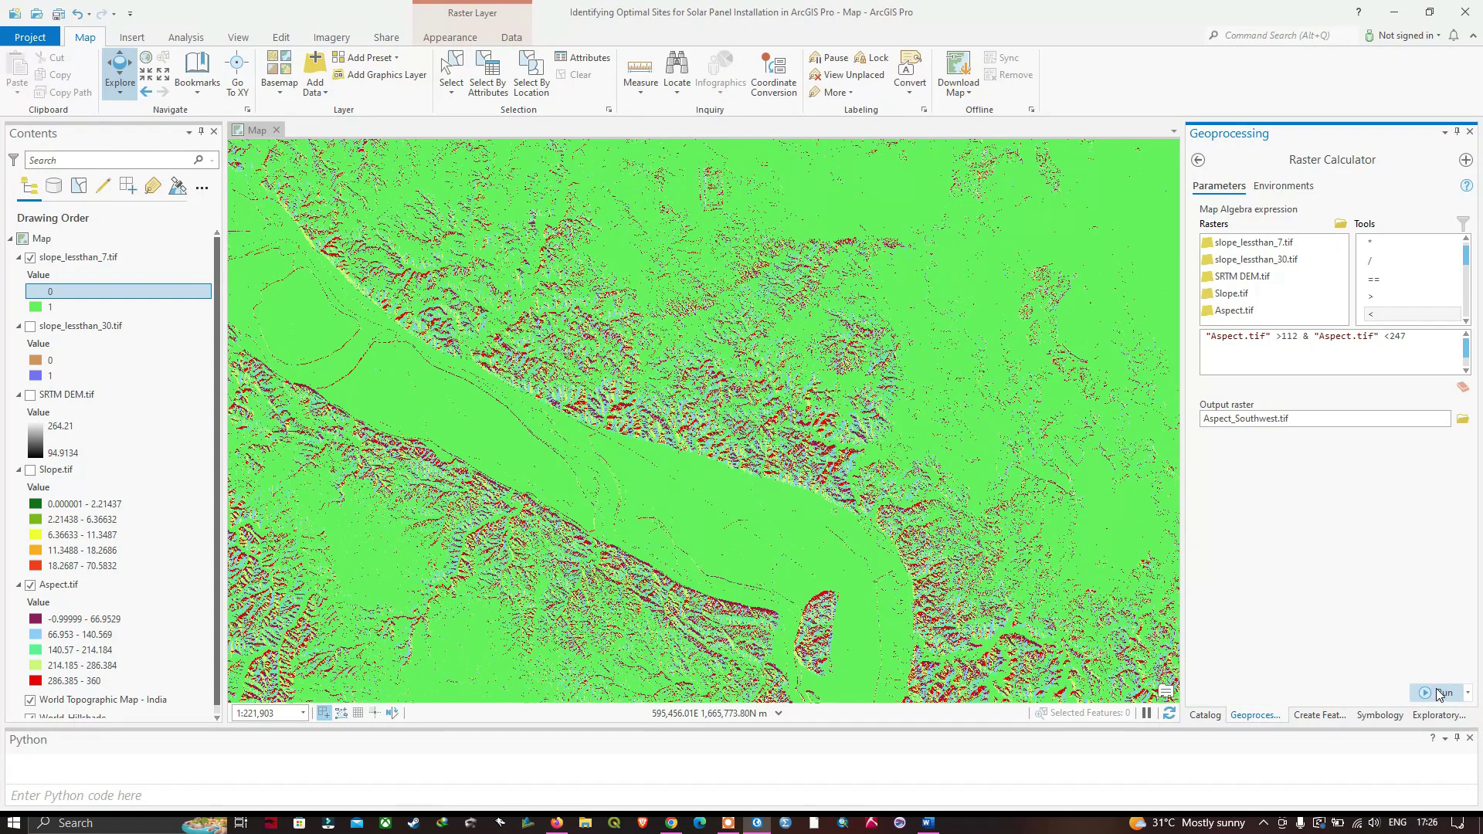
pyautogui.click(1439, 693)
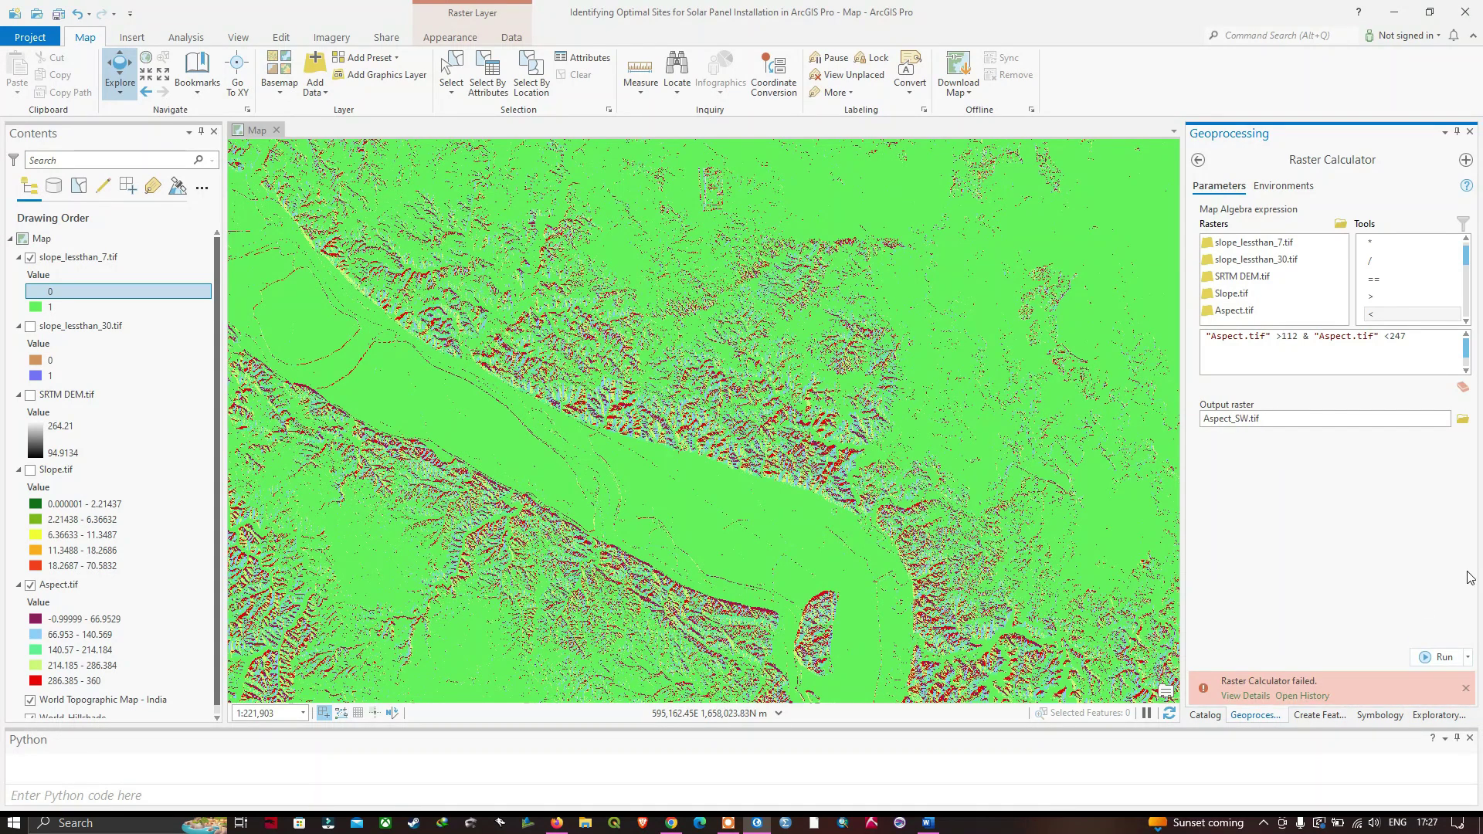
# Regroup the expression as ("Aspect.tif" >112) & ("Aspect.tif" <247) and run the Raster Calculator with the output raster Aspect_SW.tif.
pyautogui.click(1252, 695)
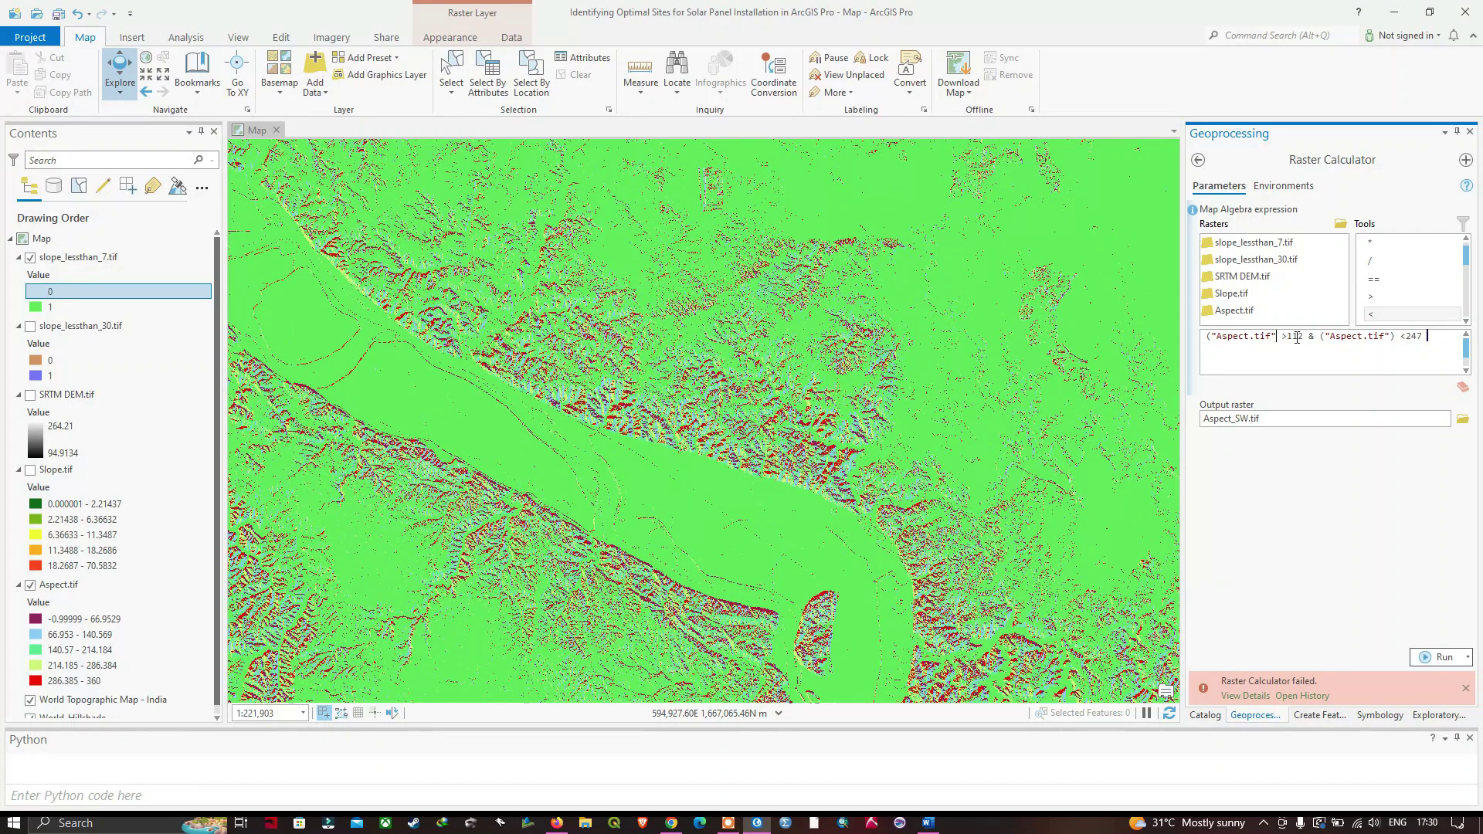
pyautogui.click(1303, 337)
pyautogui.write(')')
pyautogui.click(1210, 337)
pyautogui.press('Left')
pyautogui.press('Left')
pyautogui.press('Left')
pyautogui.press('Left')
pyautogui.press('Left')
pyautogui.press('BackSpace')
pyautogui.click(1465, 688)
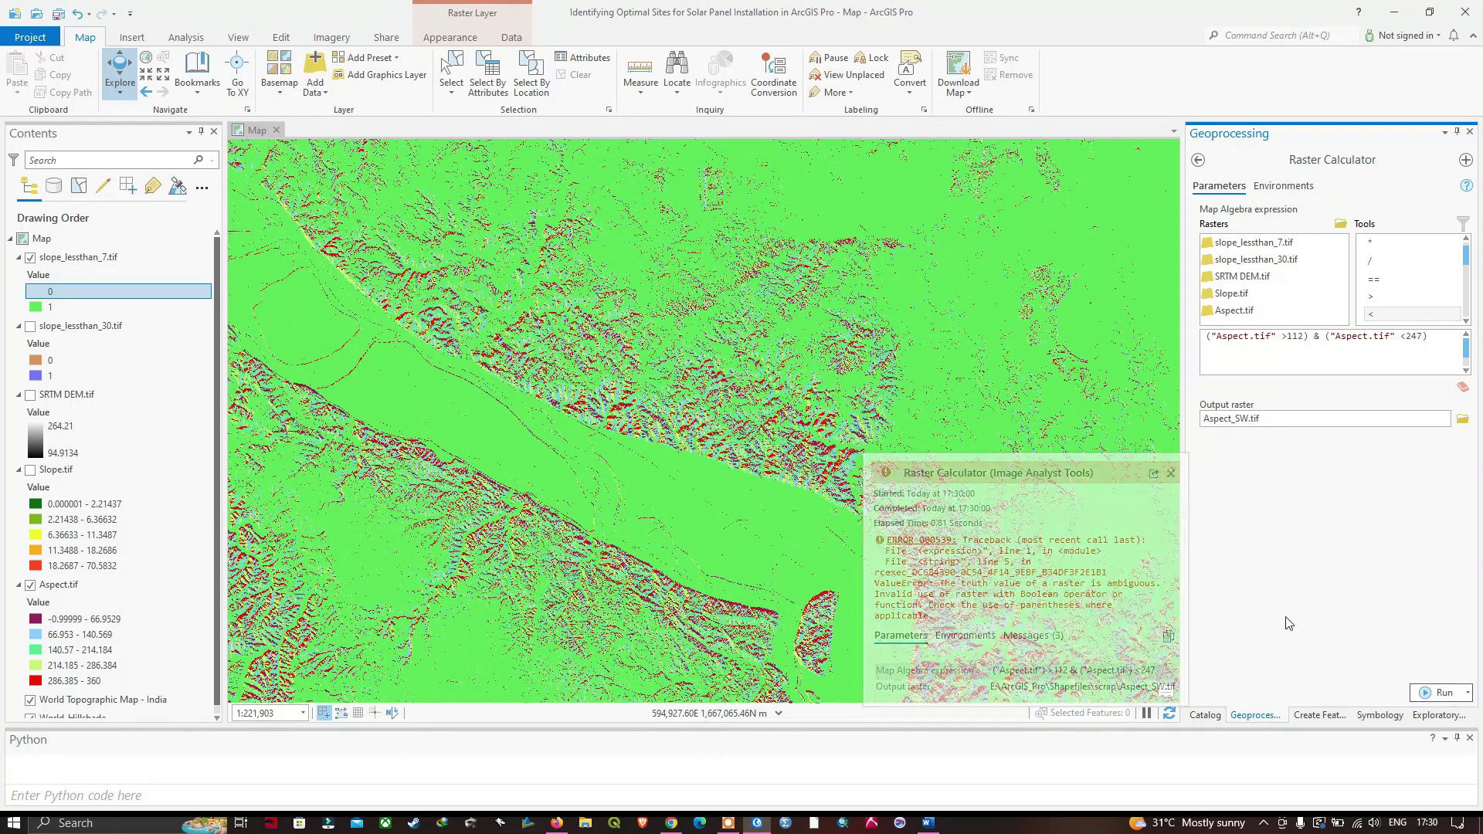
pyautogui.click(1443, 693)
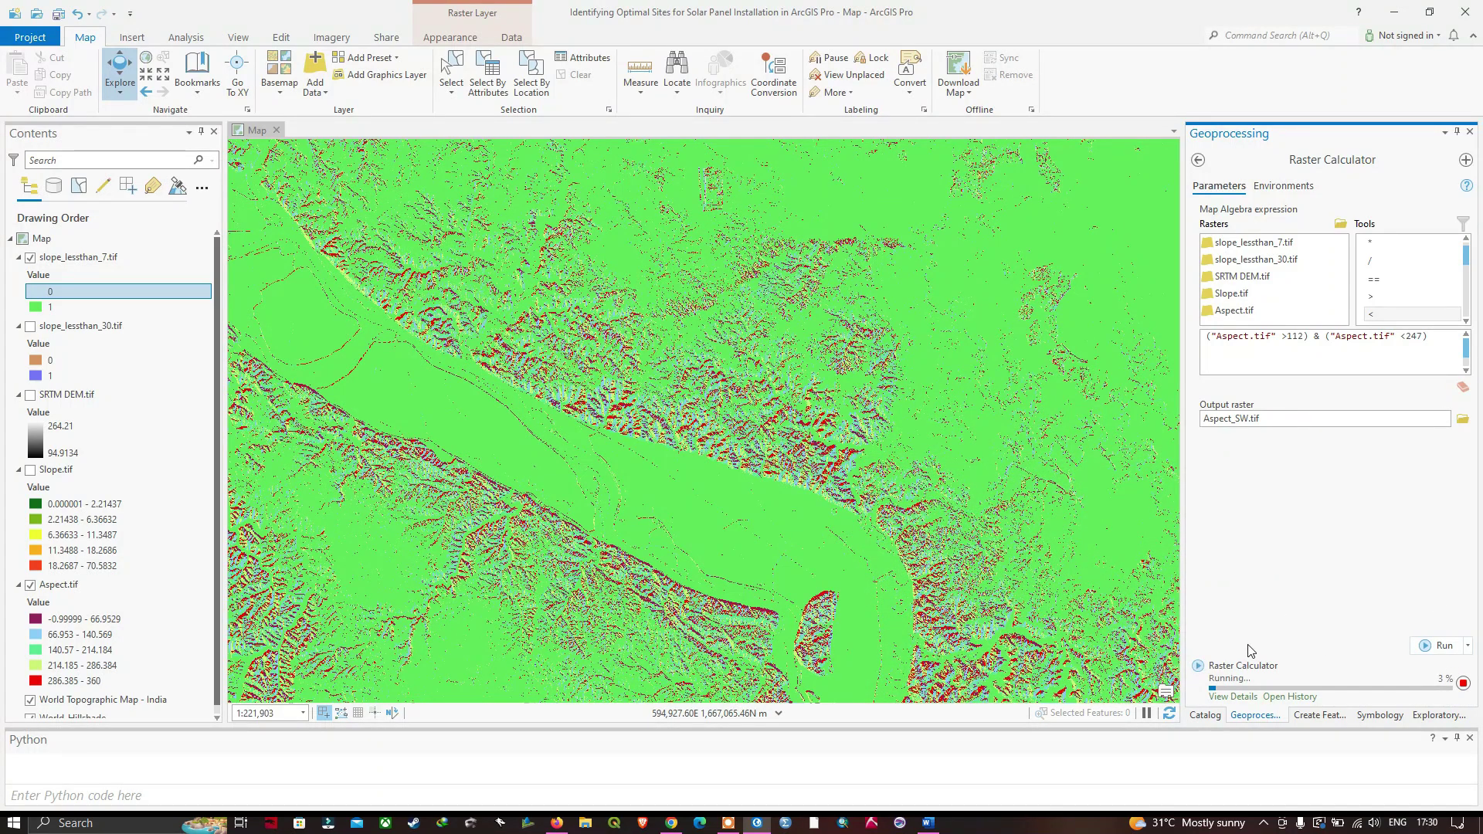
pyautogui.moveTo(1277, 674)
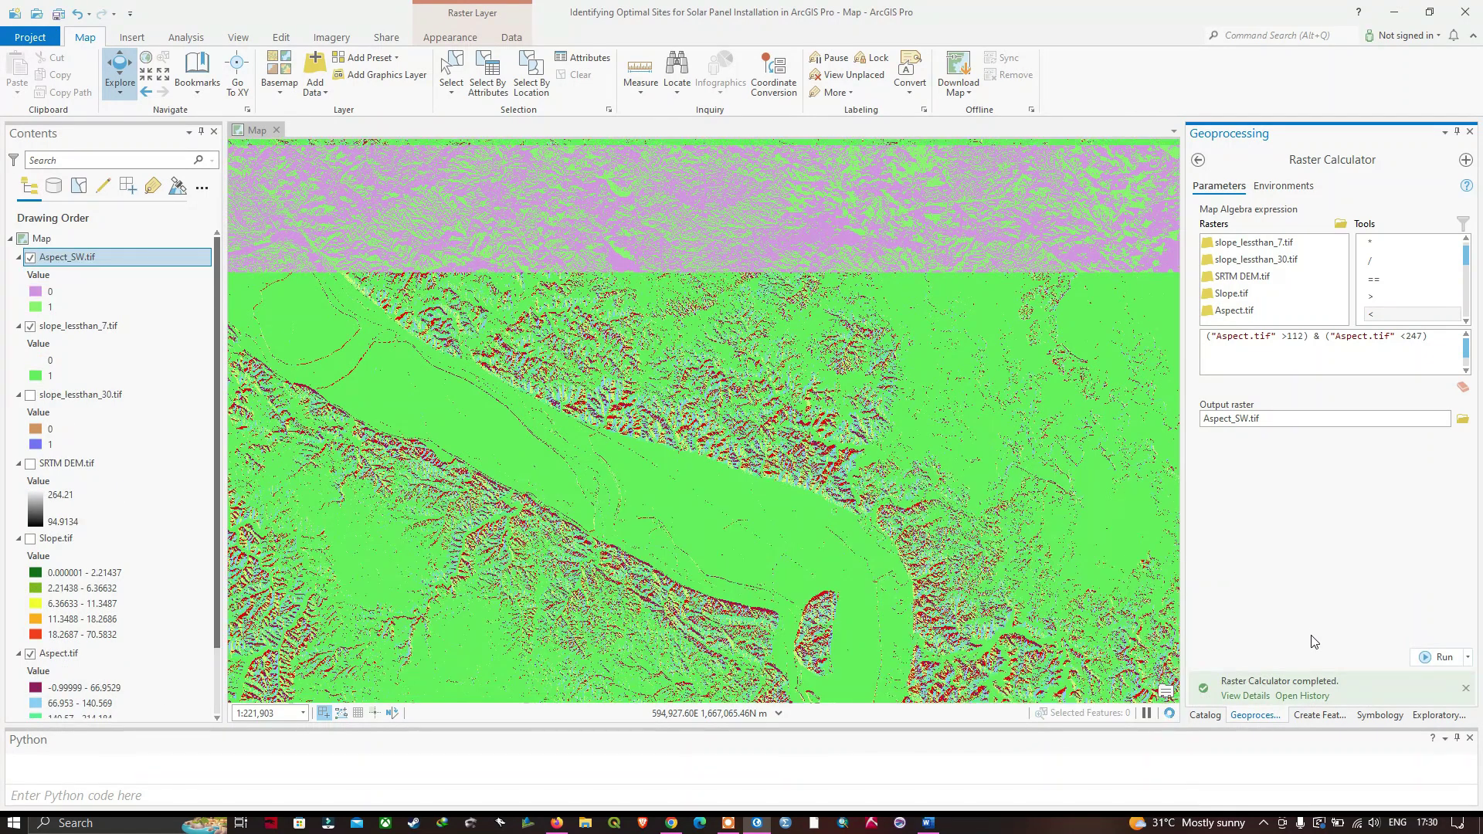
pyautogui.moveTo(1318, 686)
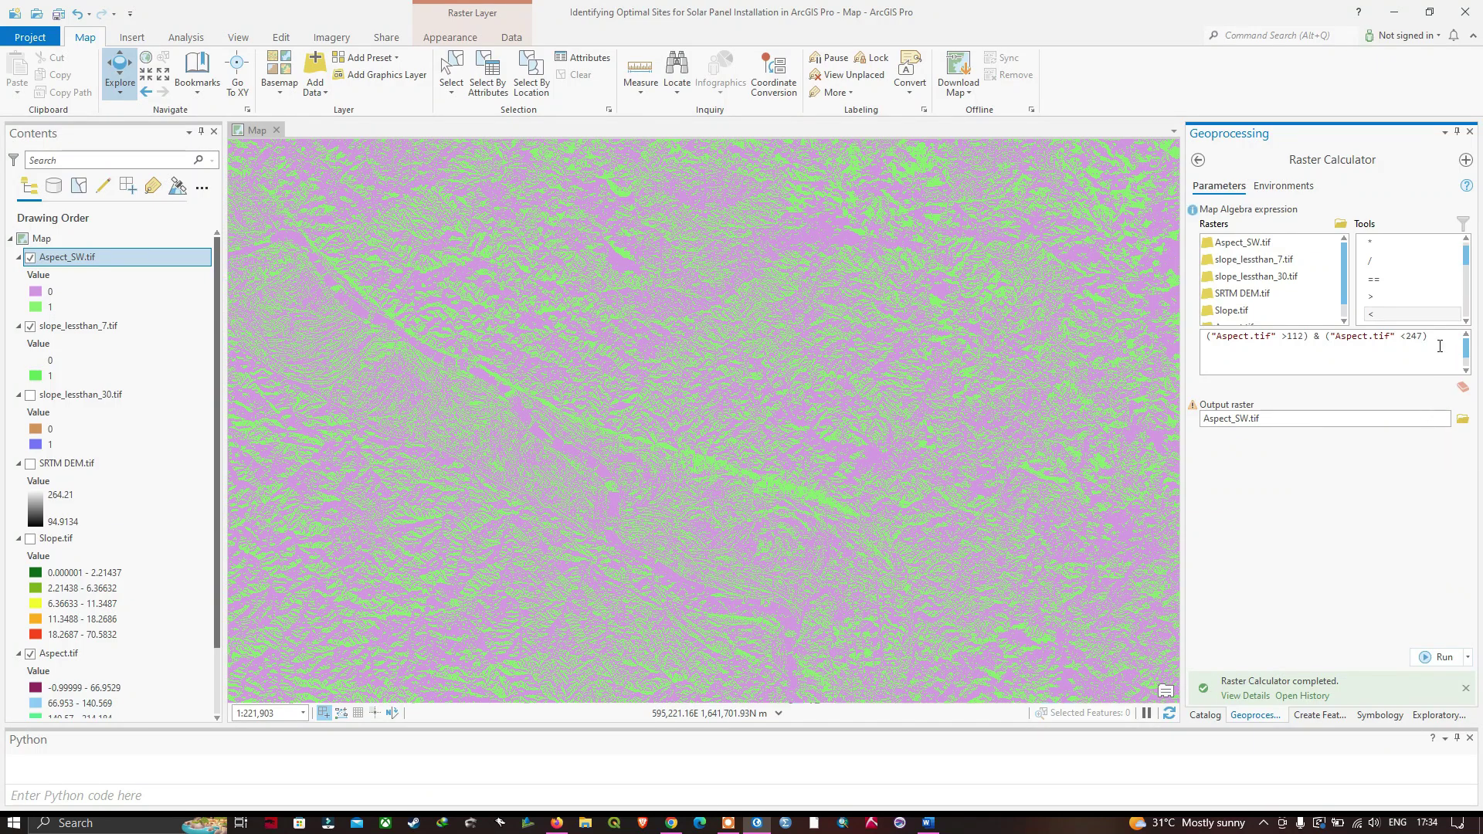
# Replace the expression with "Aspect_SW.tif" & "slope_lessthan_7.tif" to combine the aspect and slope criteria.
pyautogui.moveTo(1431, 337); pyautogui.dragTo(1159, 344)
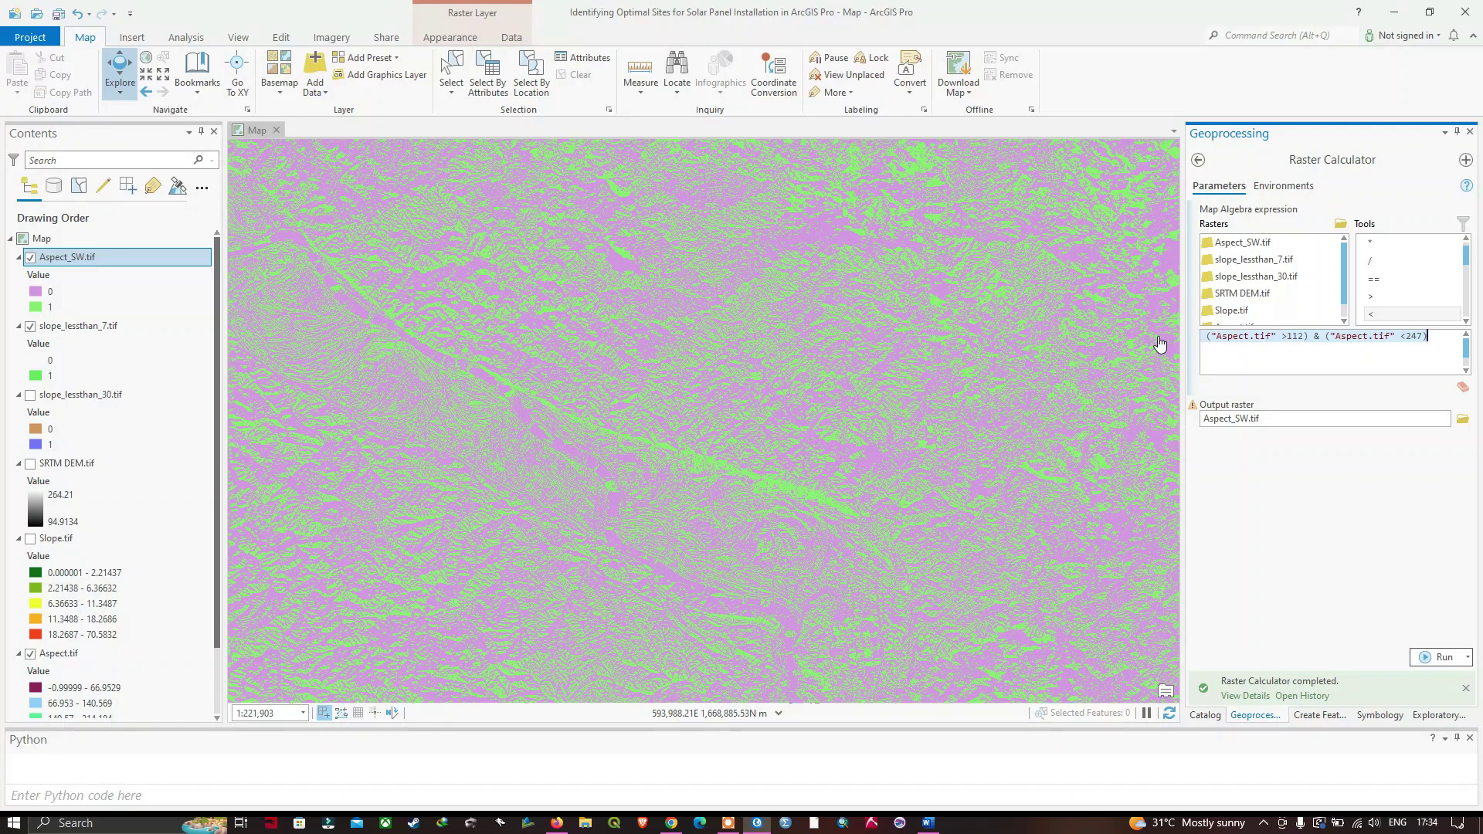
pyautogui.press('BackSpace')
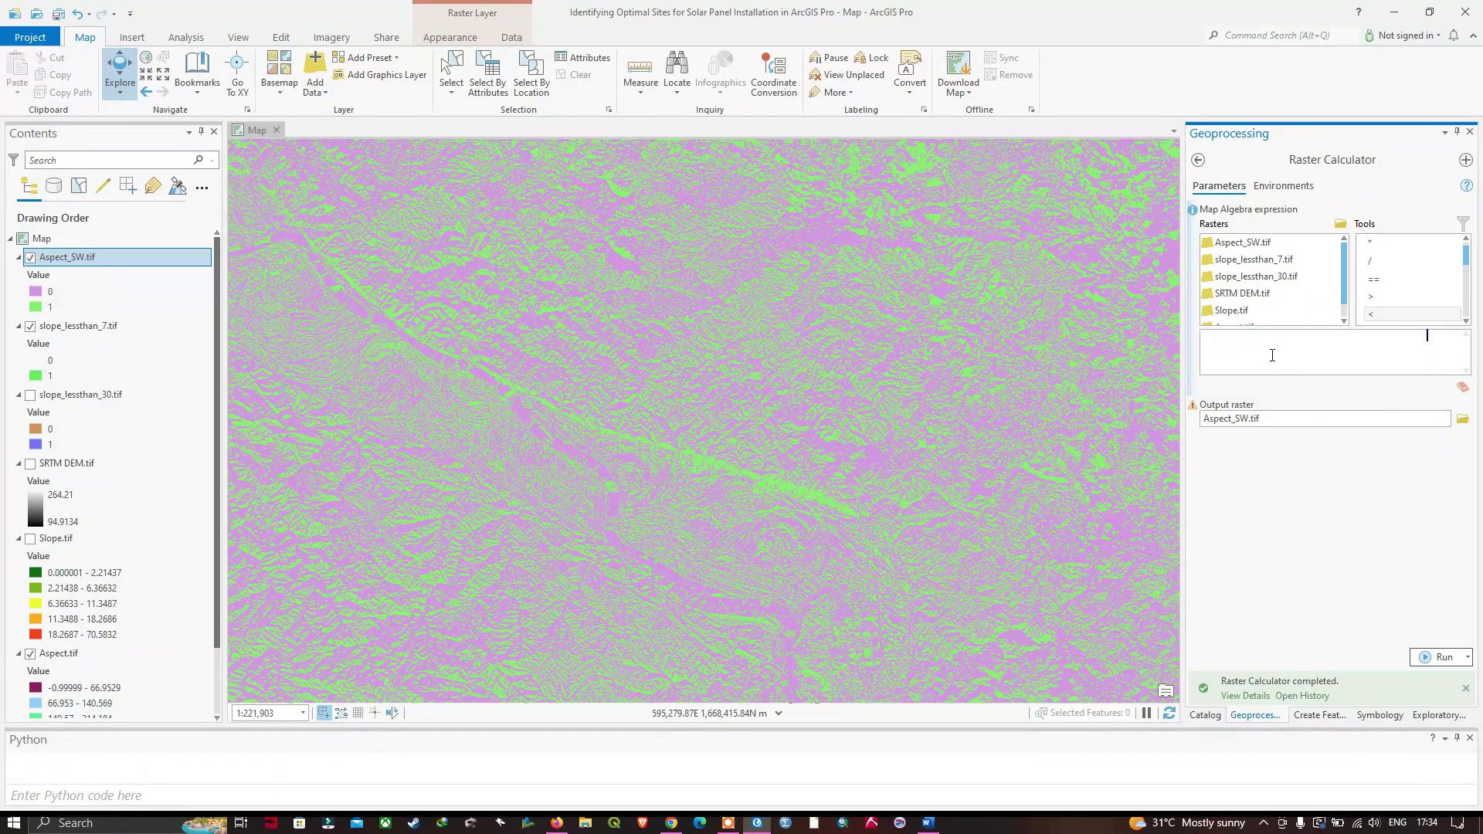
pyautogui.click(1245, 246)
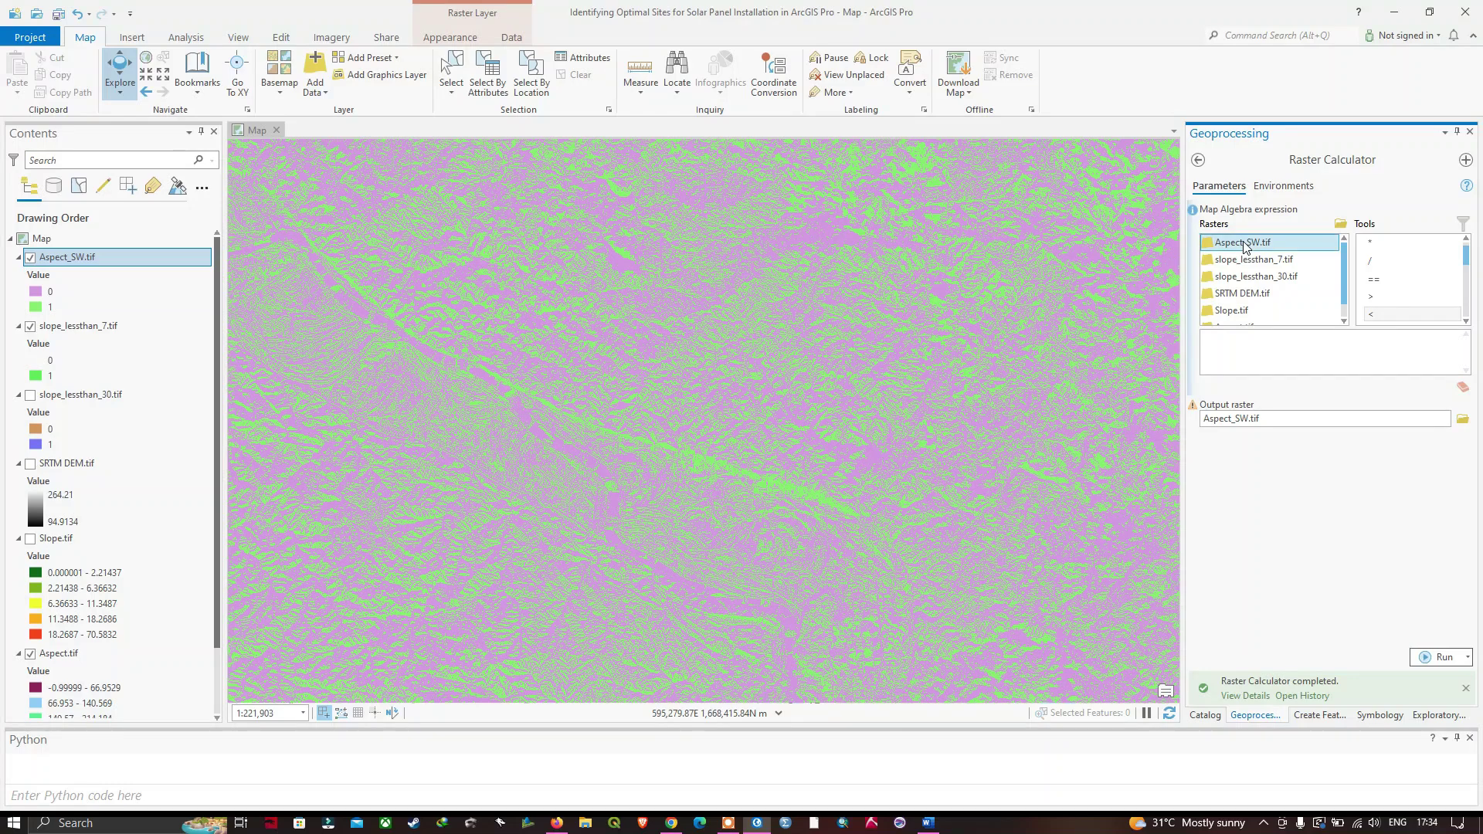
pyautogui.doubleClick(1245, 244)
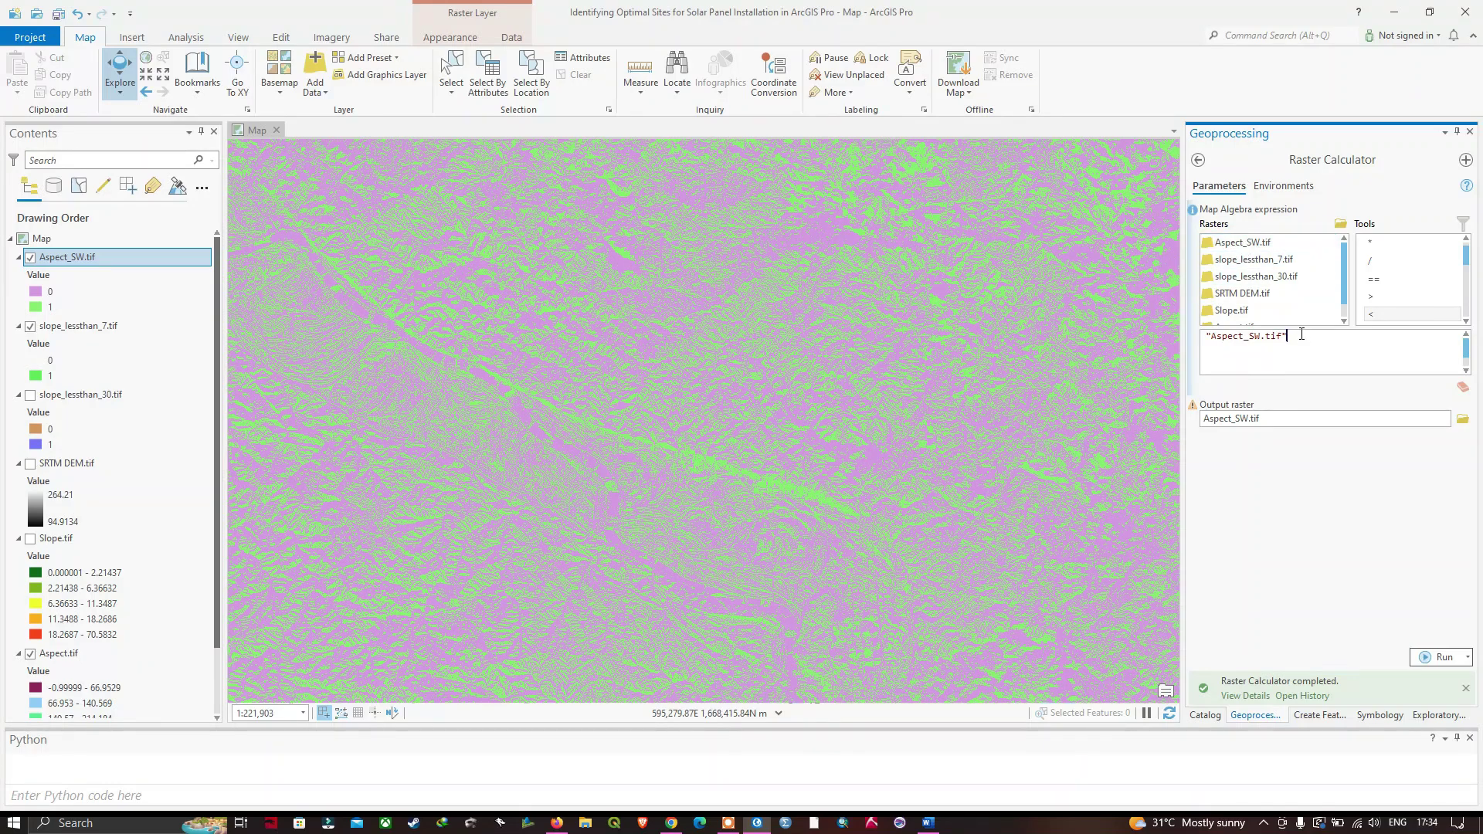
pyautogui.doubleClick(1263, 261)
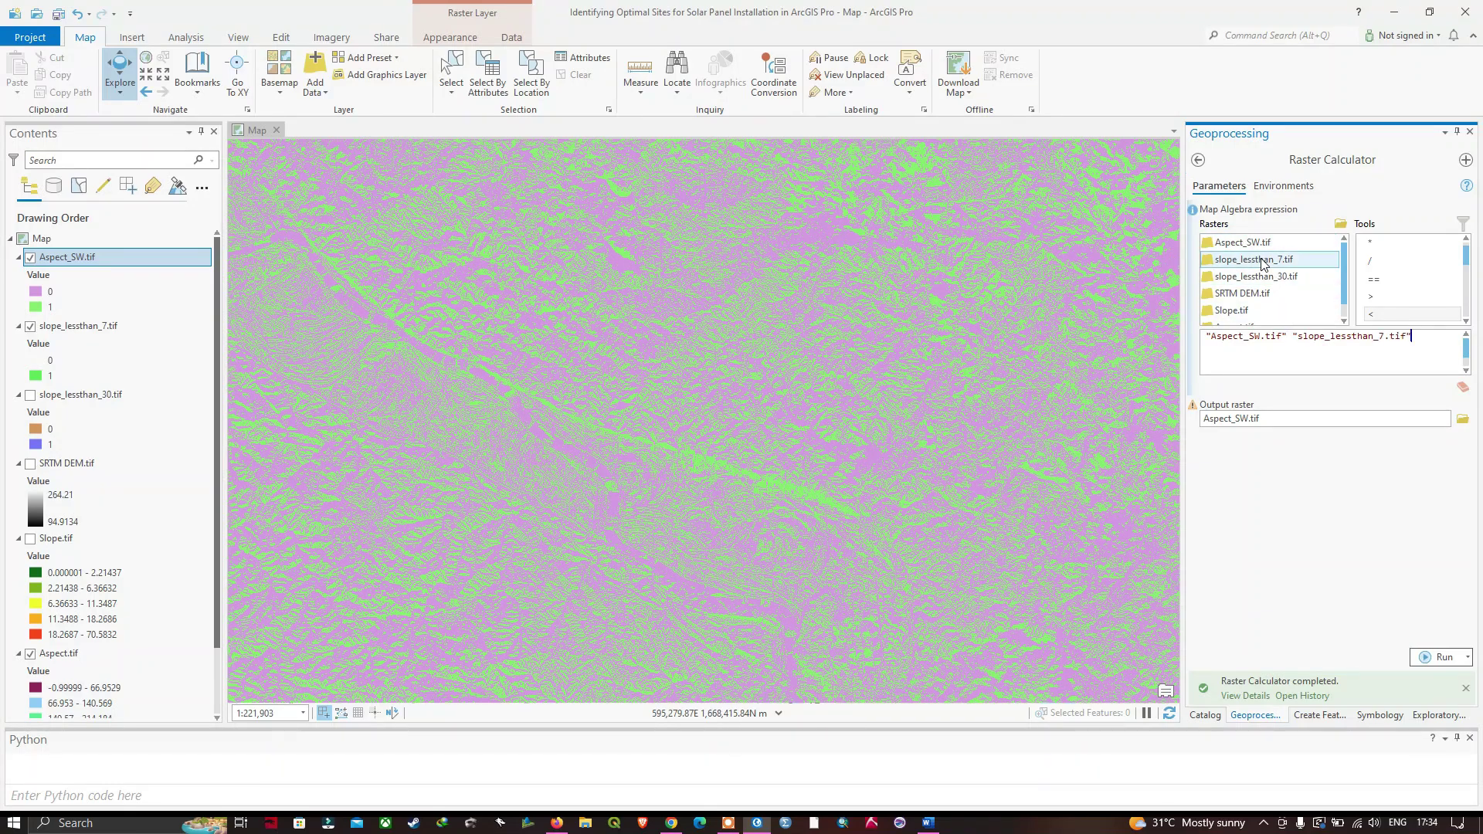
pyautogui.click(1296, 352)
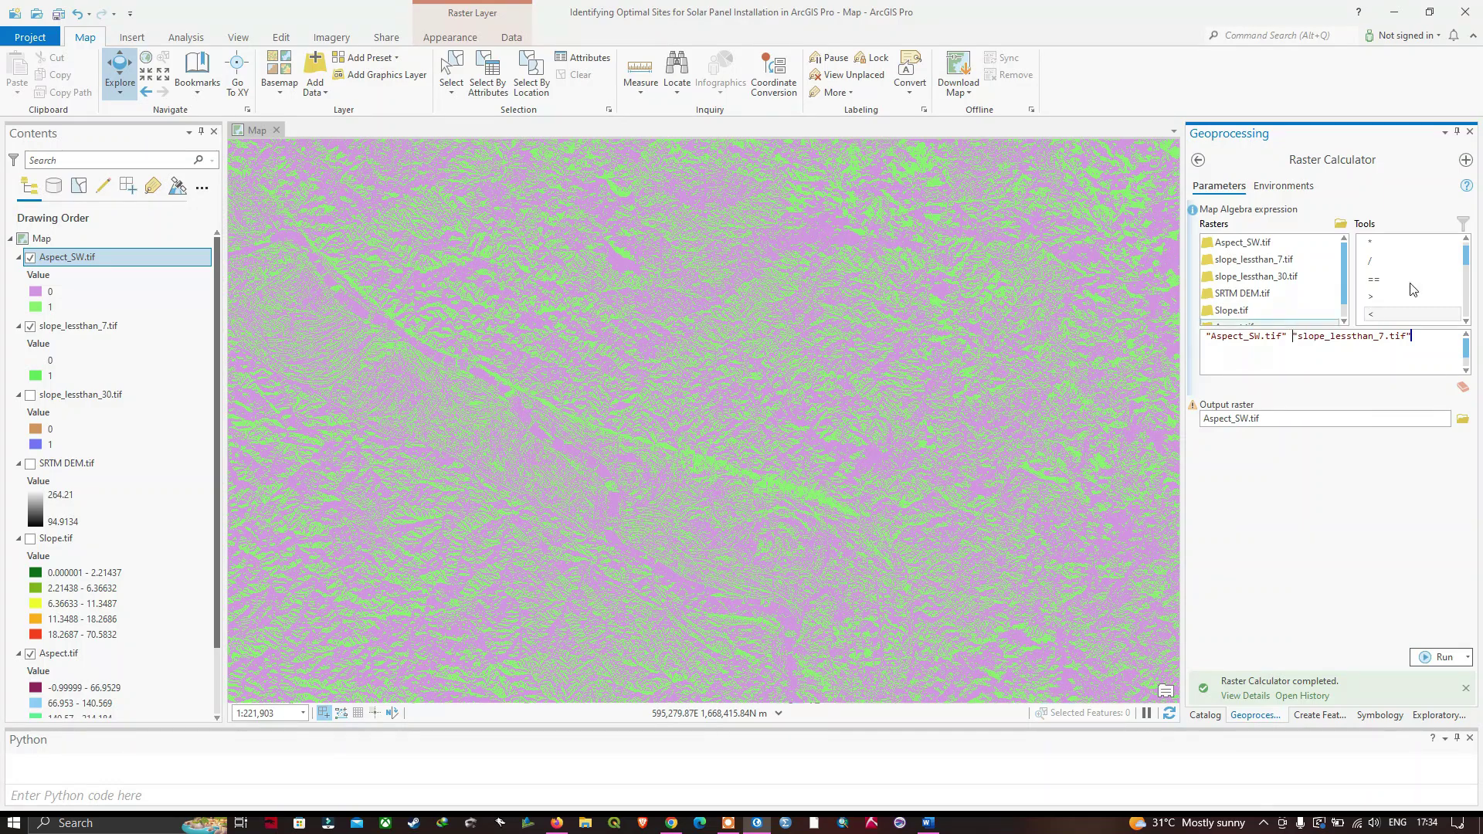
pyautogui.scroll(-3, 1425, 282)
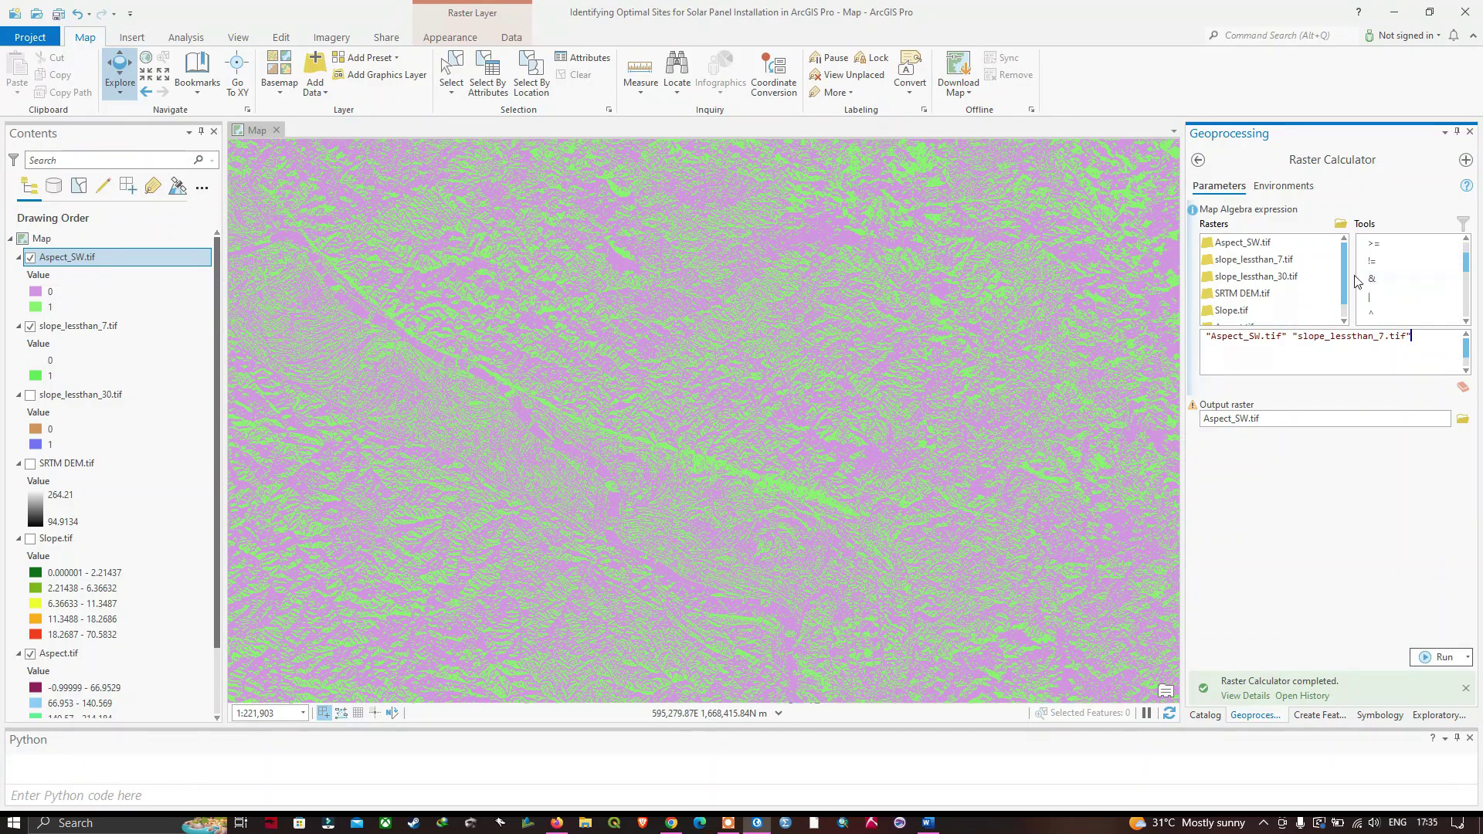
pyautogui.doubleClick(1392, 283)
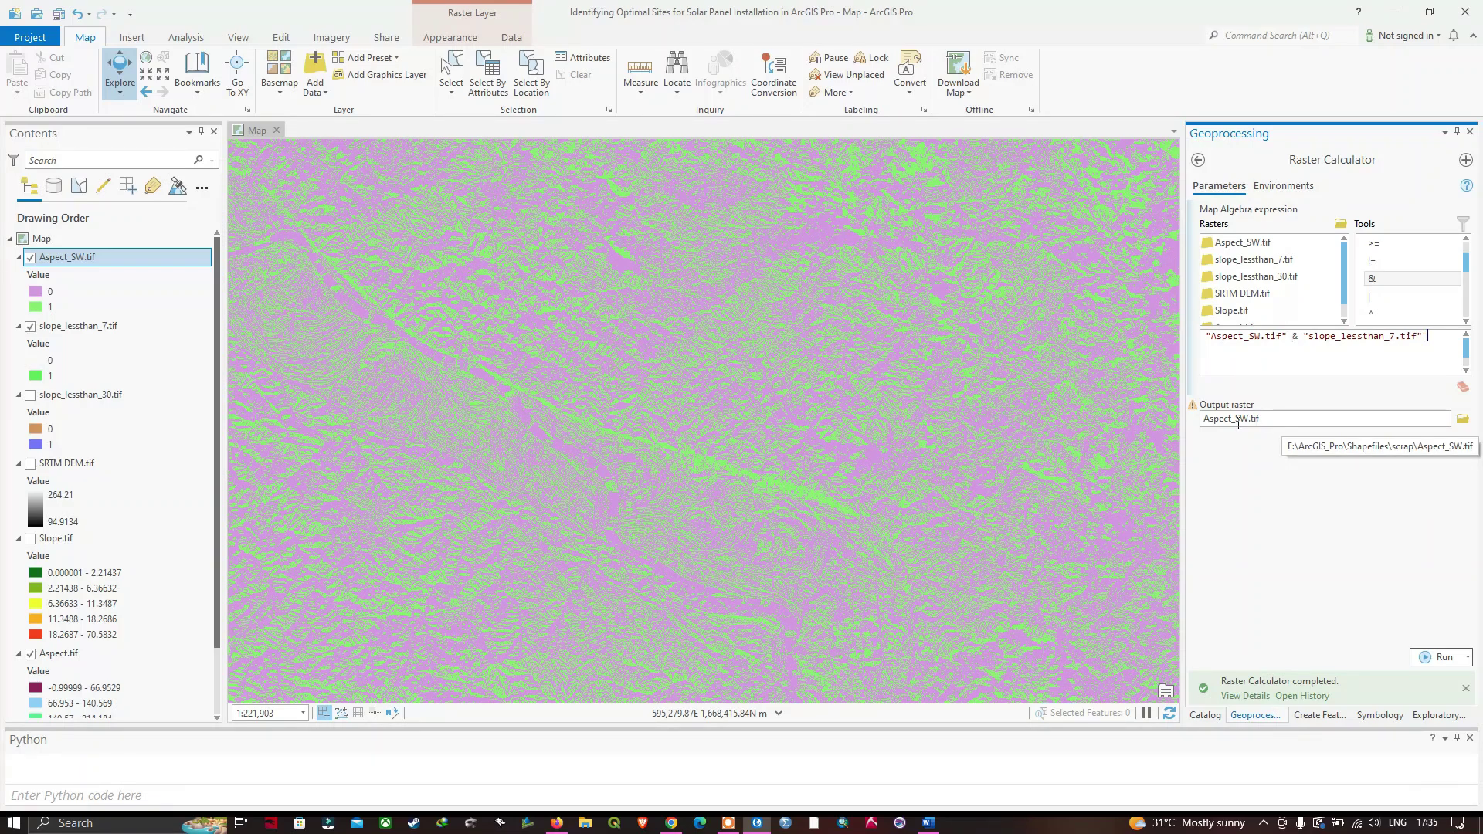
# Rename the output raster Flat_southwest_areas.tif in the scrap folder and run the Raster Calculator.
pyautogui.click(1250, 418)
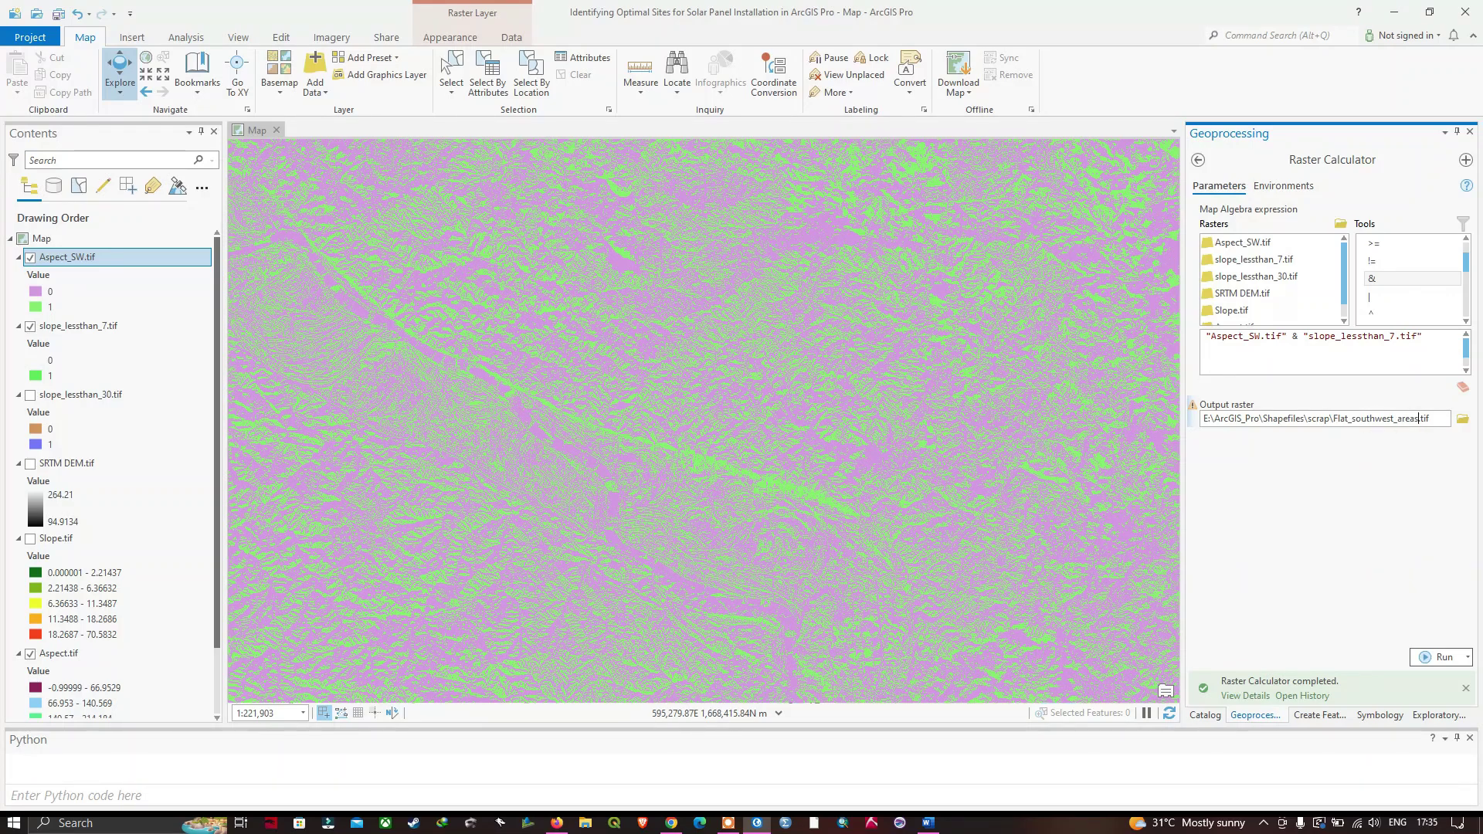
pyautogui.hotkey('ctrl', 'a')
pyautogui.write('Flat_southwest_areas.tif')
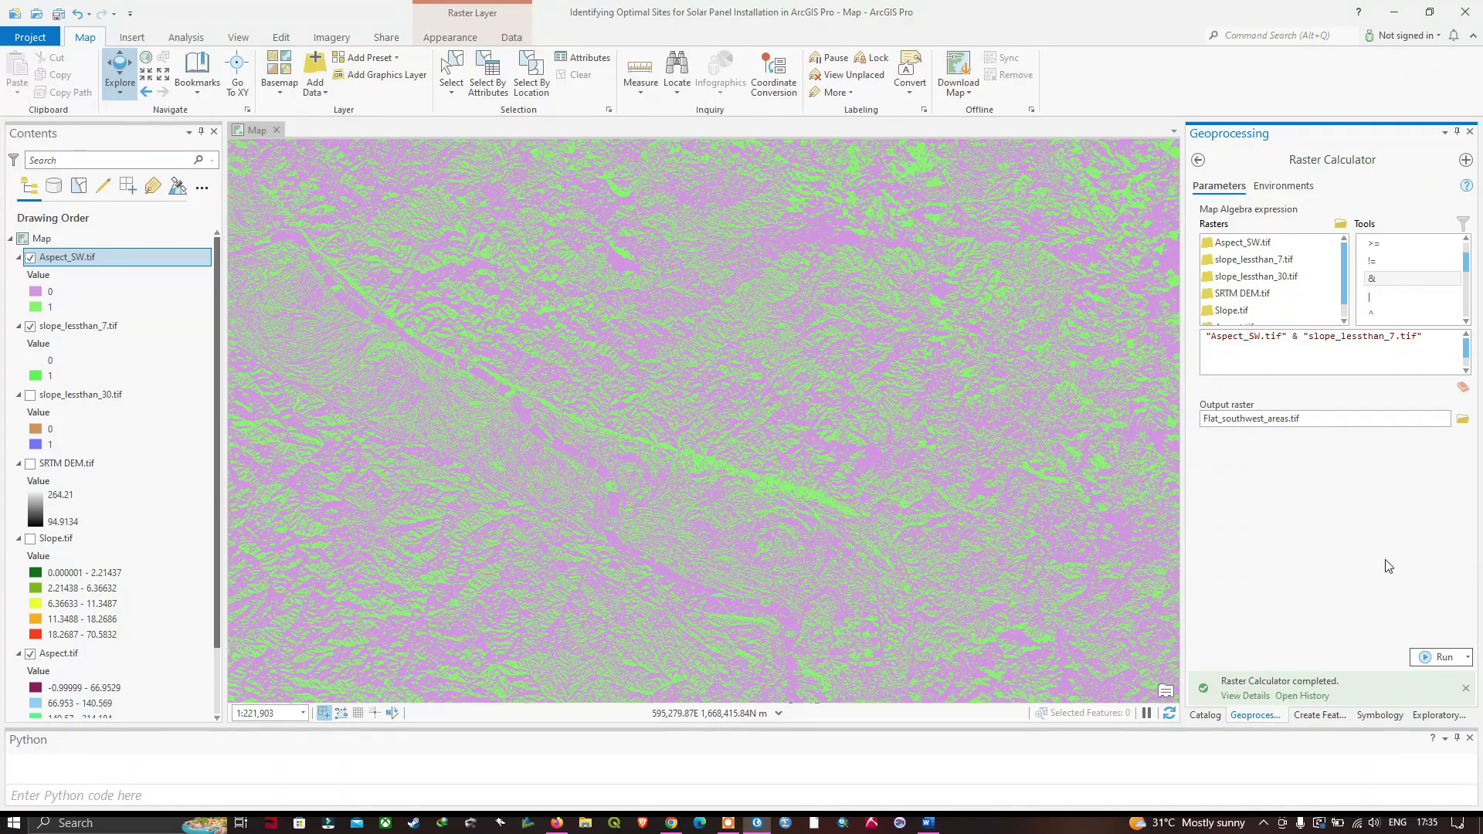
pyautogui.click(1465, 687)
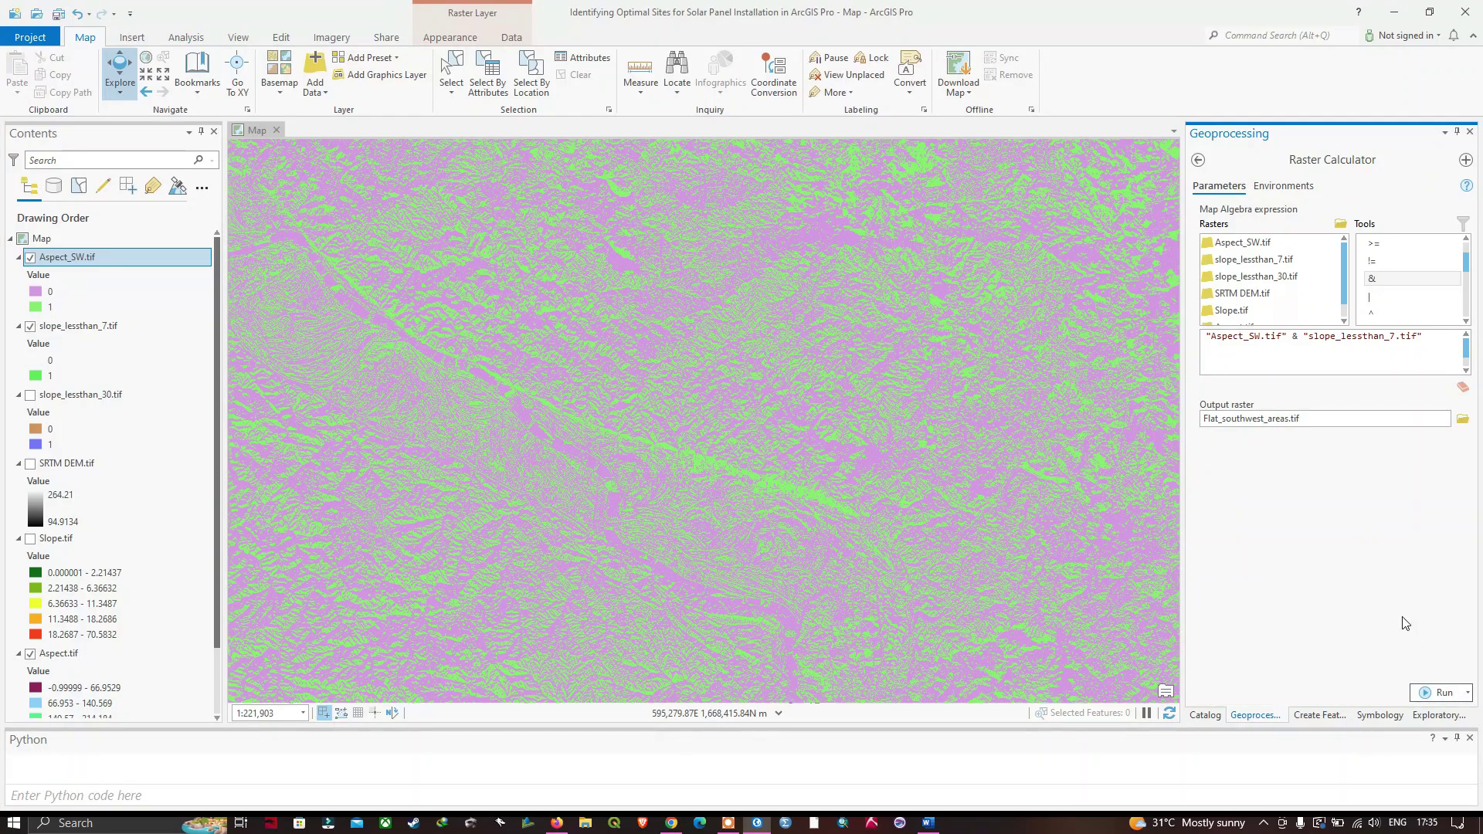
pyautogui.click(1435, 692)
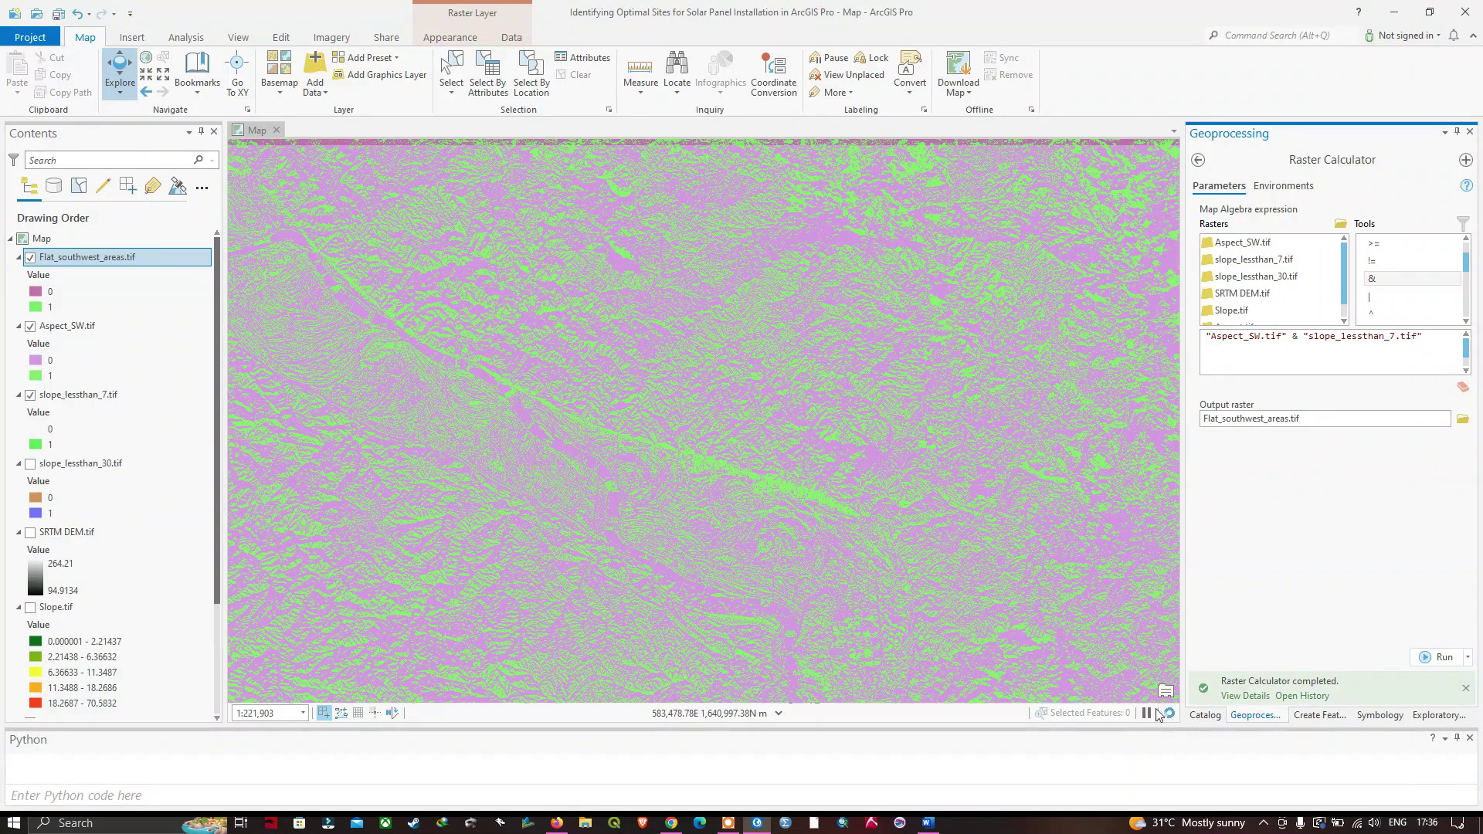
pyautogui.moveTo(1288, 685)
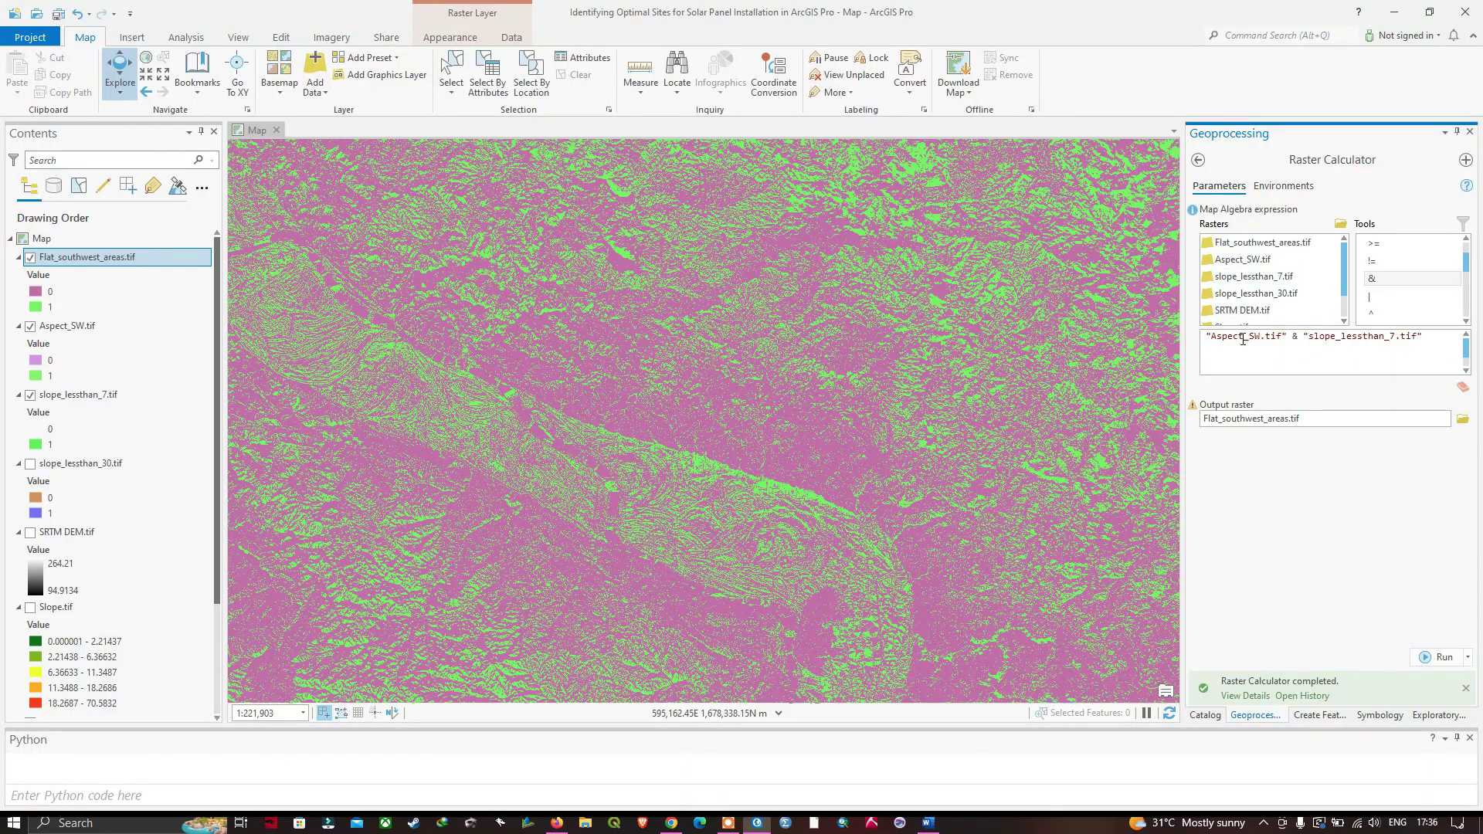
# Set value 0 of Flat_southwest_areas.tif to no color and hide the Aspect_SW.tif, slope_lessthan_7.tif and Aspect.tif layers.
pyautogui.rightClick(37, 292)
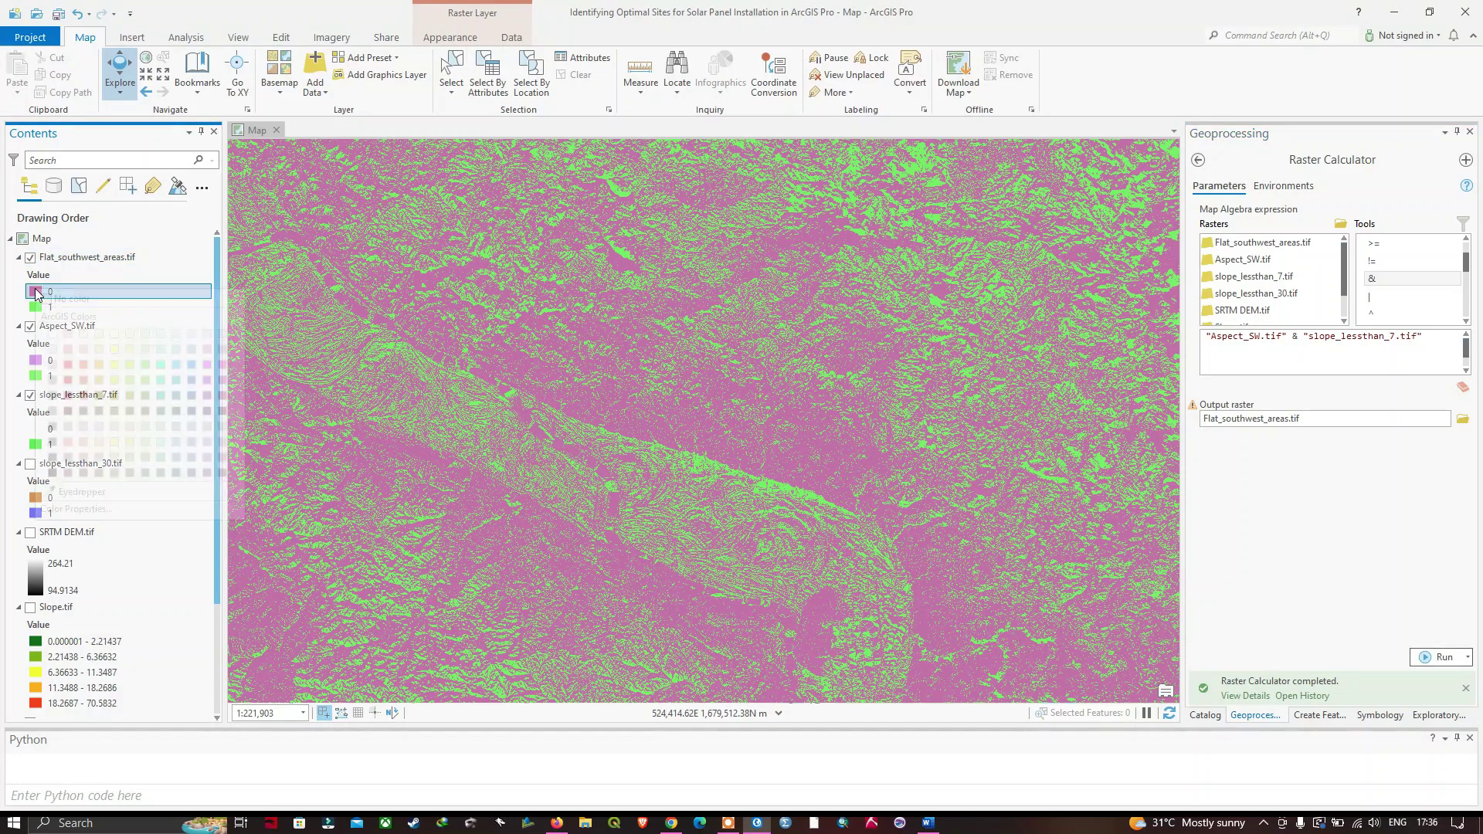
pyautogui.click(56, 299)
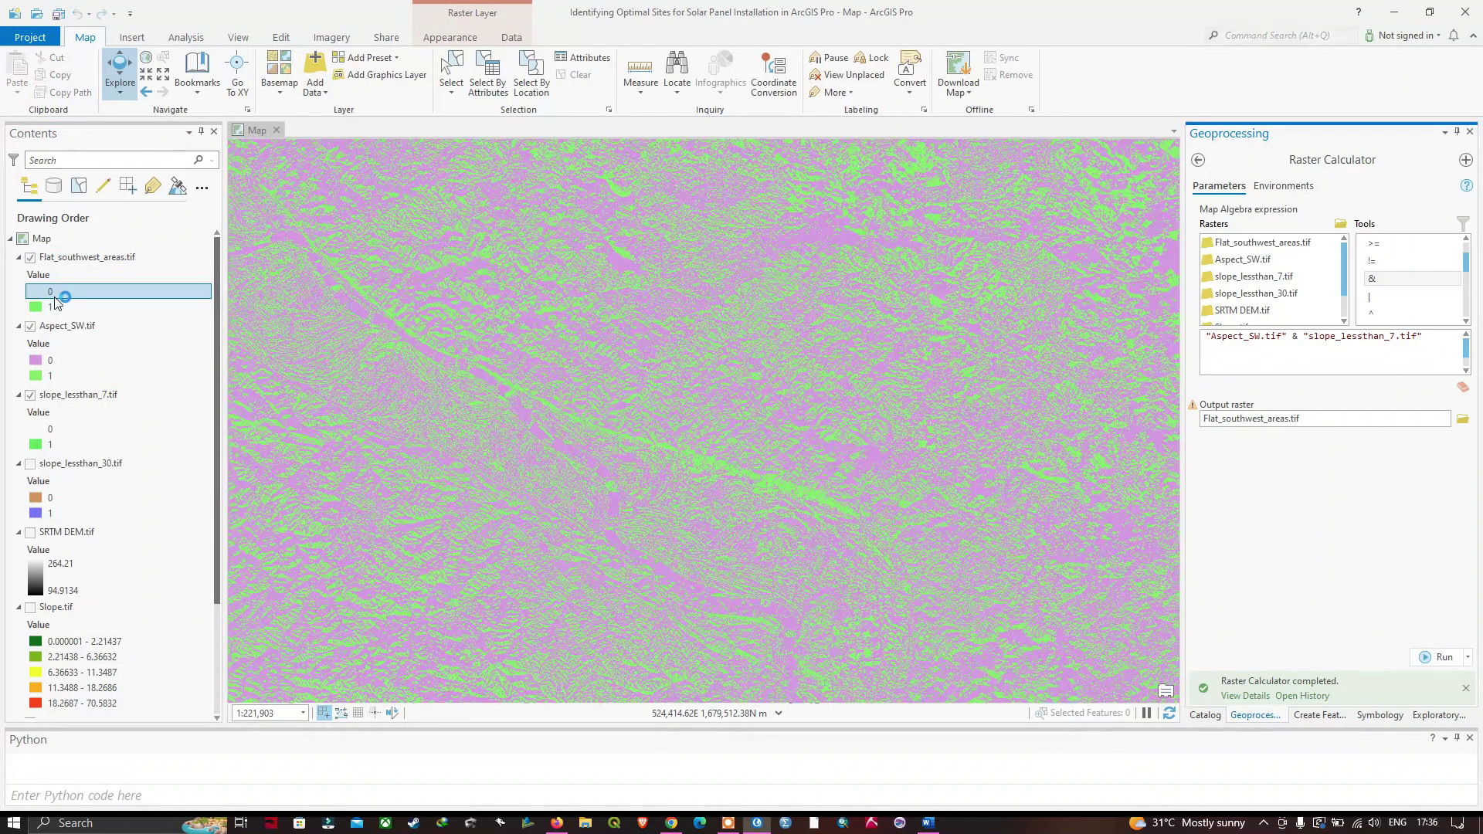
pyautogui.click(30, 326)
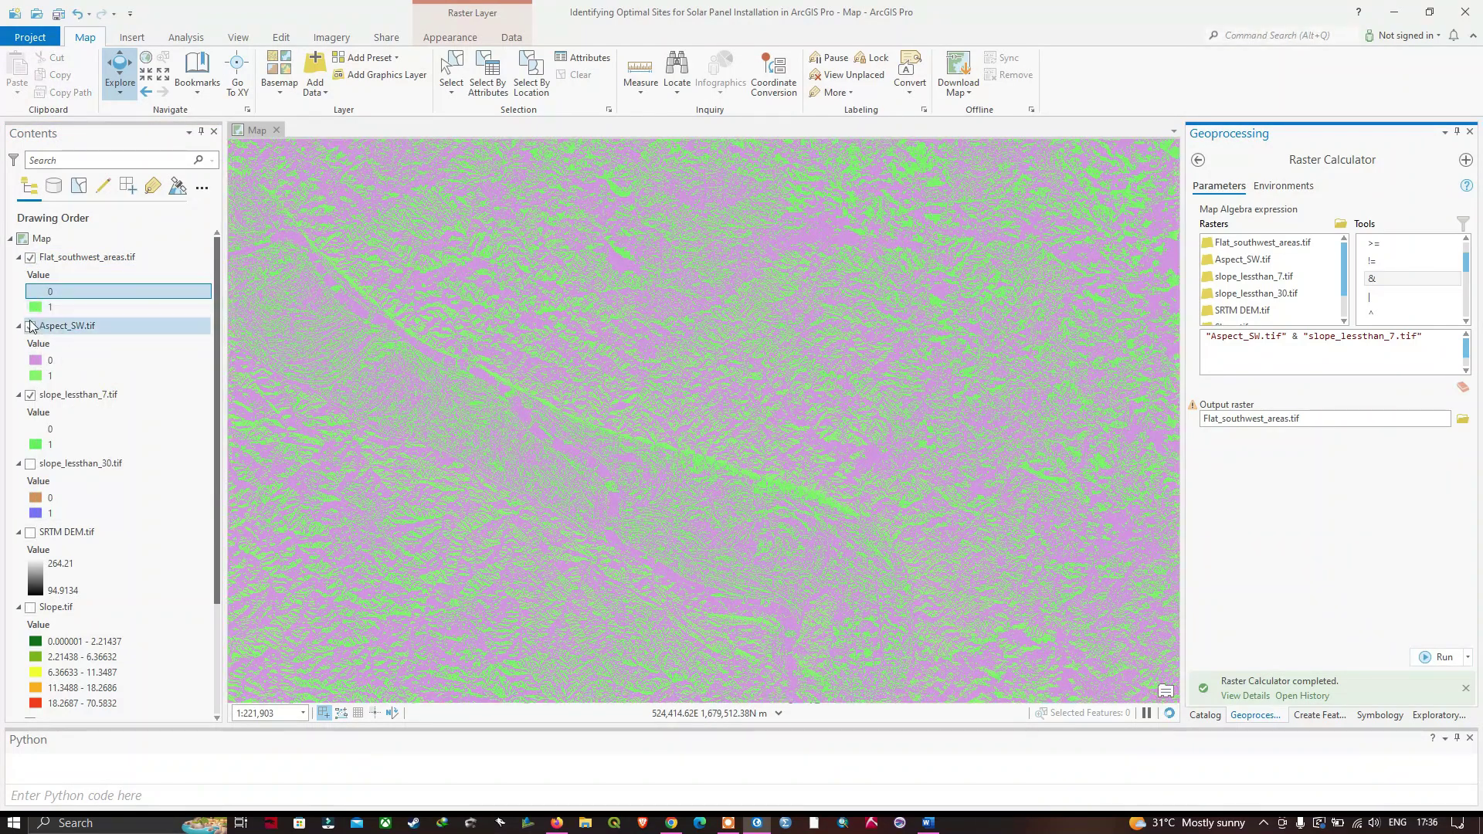
pyautogui.click(32, 397)
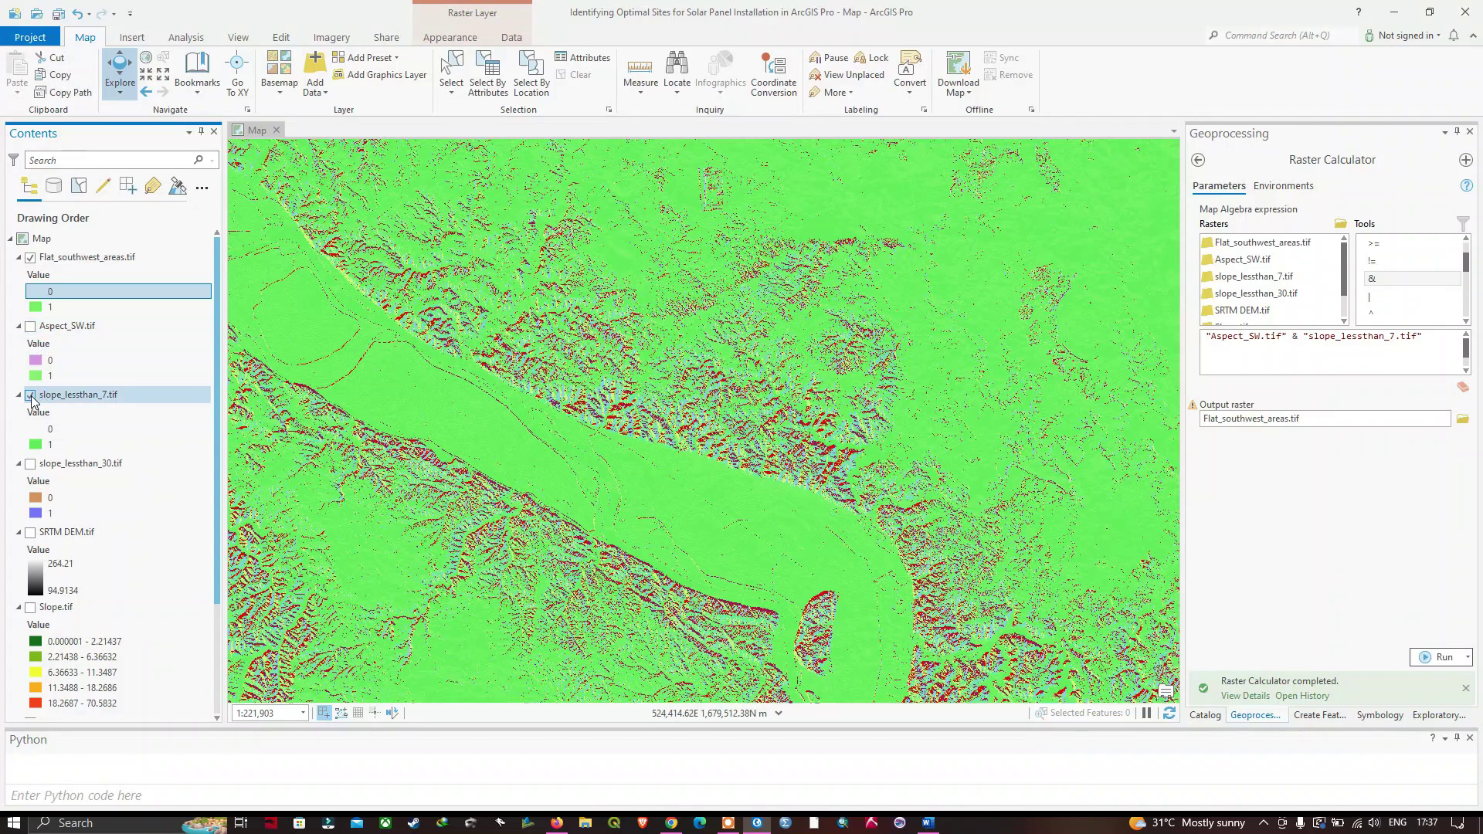
pyautogui.click(31, 395)
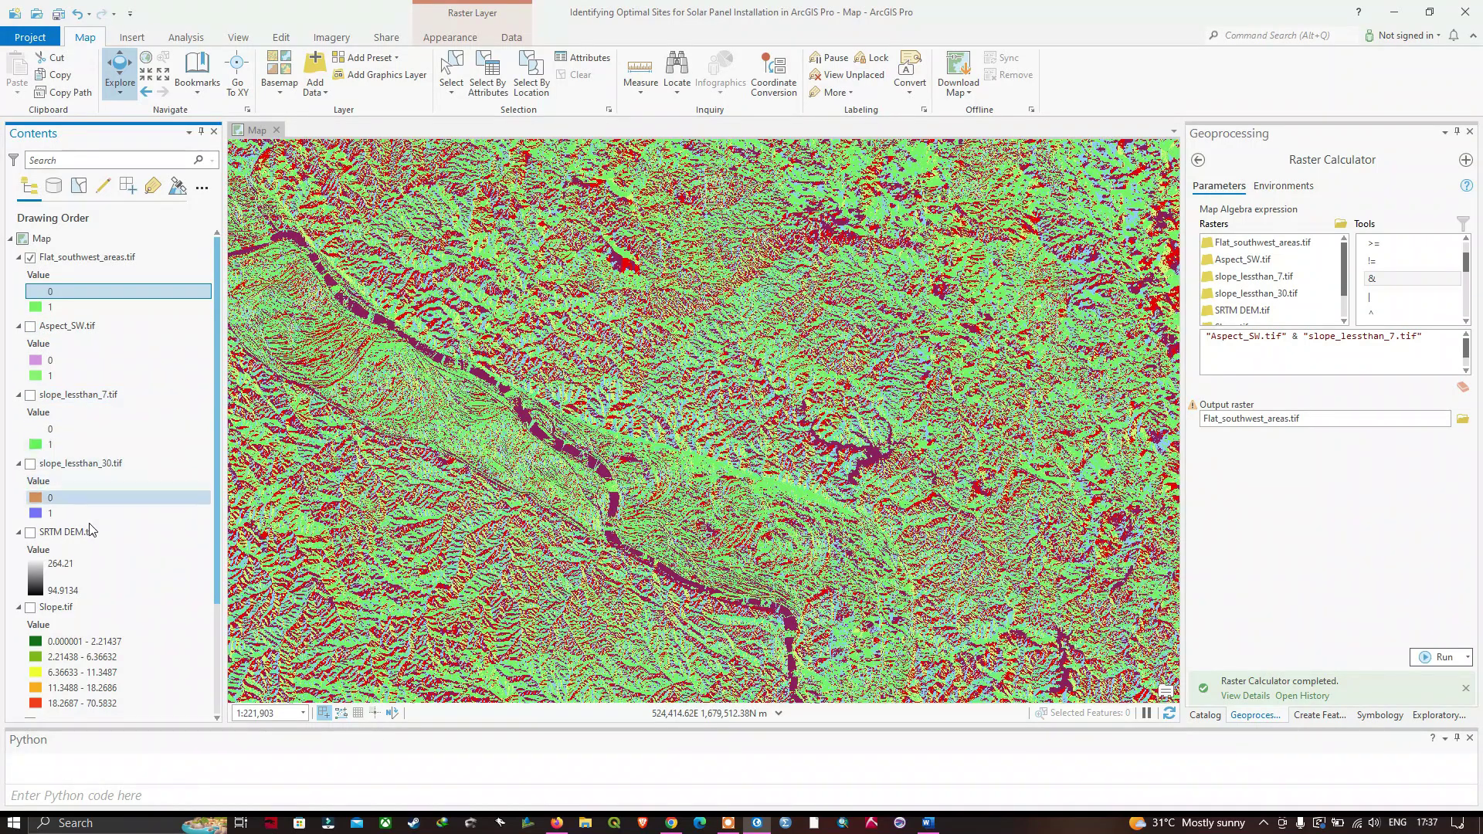
pyautogui.scroll(-3, 91, 530)
pyautogui.click(31, 611)
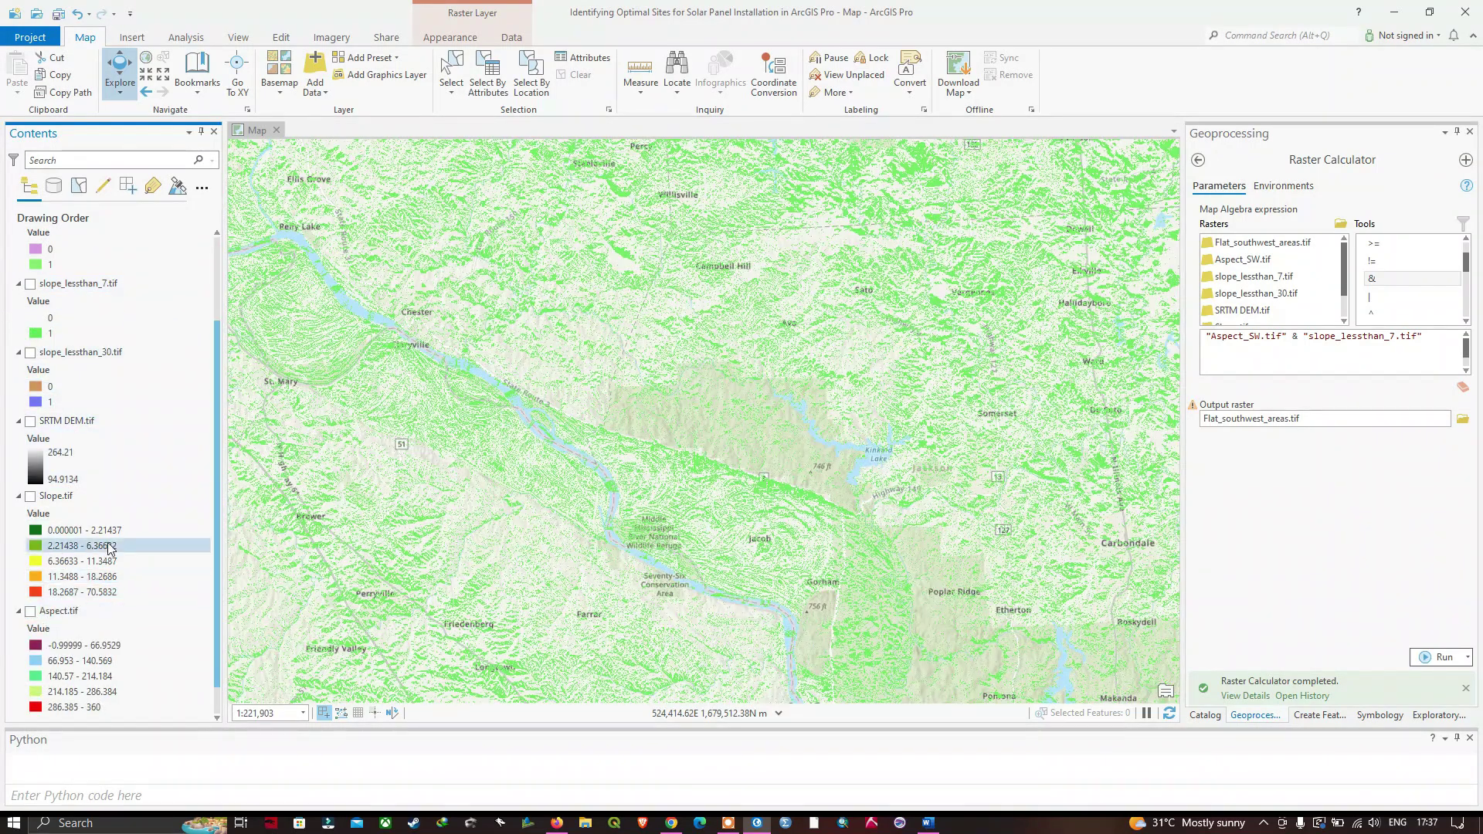
# Color value 1 of Flat_southwest_areas.tif blue and show the SRTM DEM.tif layer beneath it.
pyautogui.scroll(3, 110, 548)
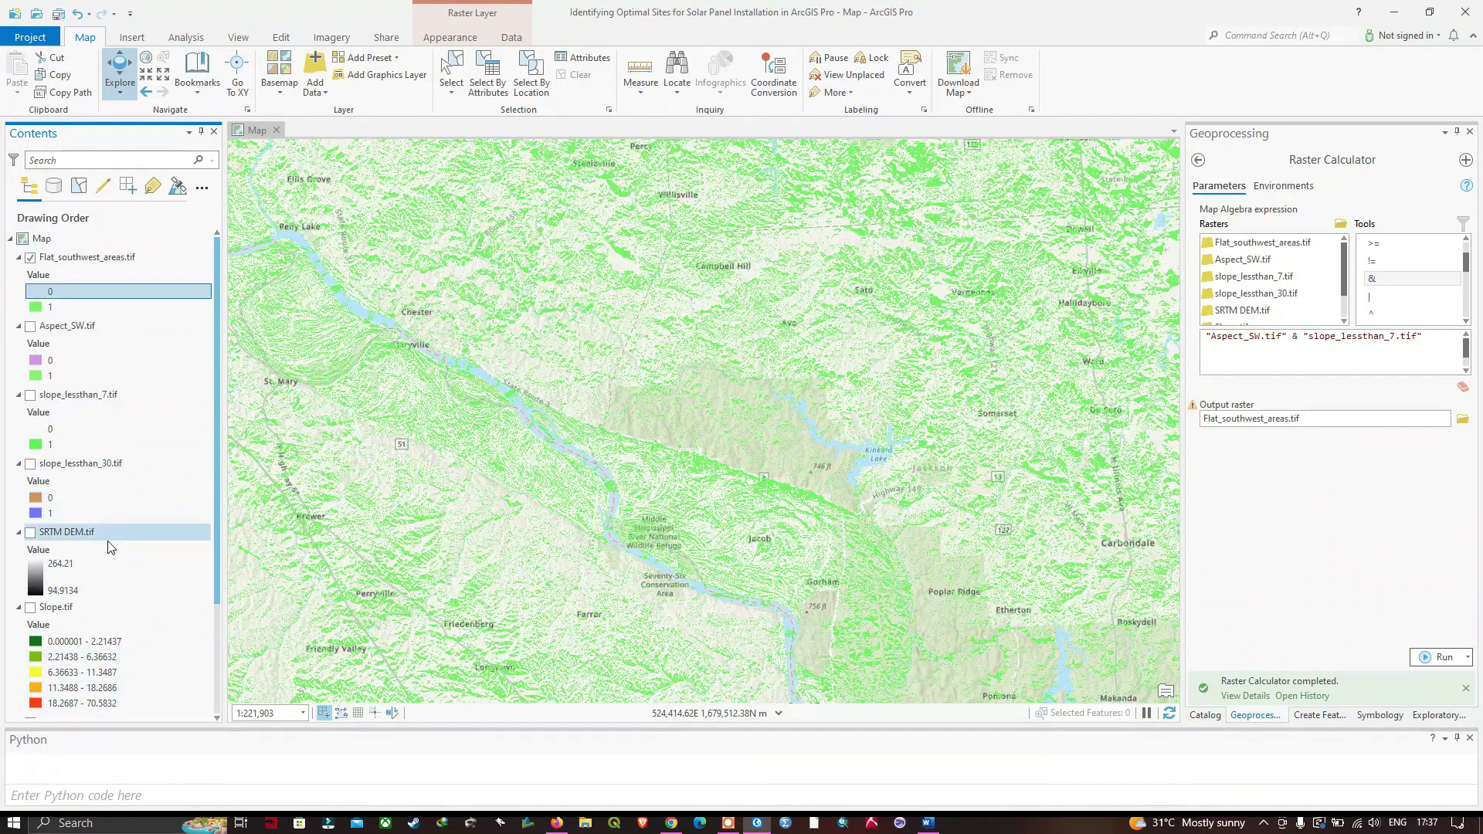
pyautogui.click(36, 307)
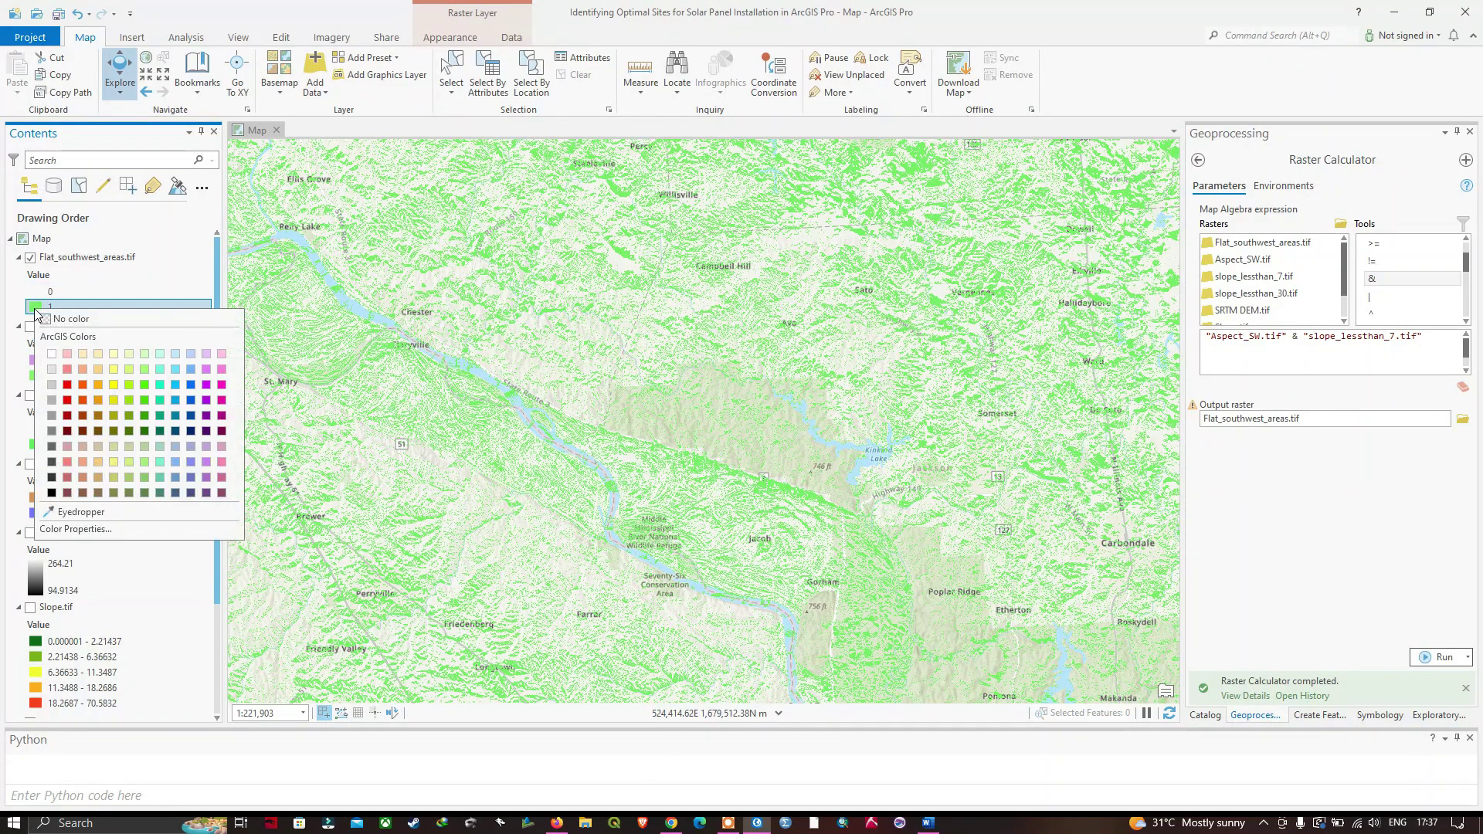
pyautogui.click(190, 386)
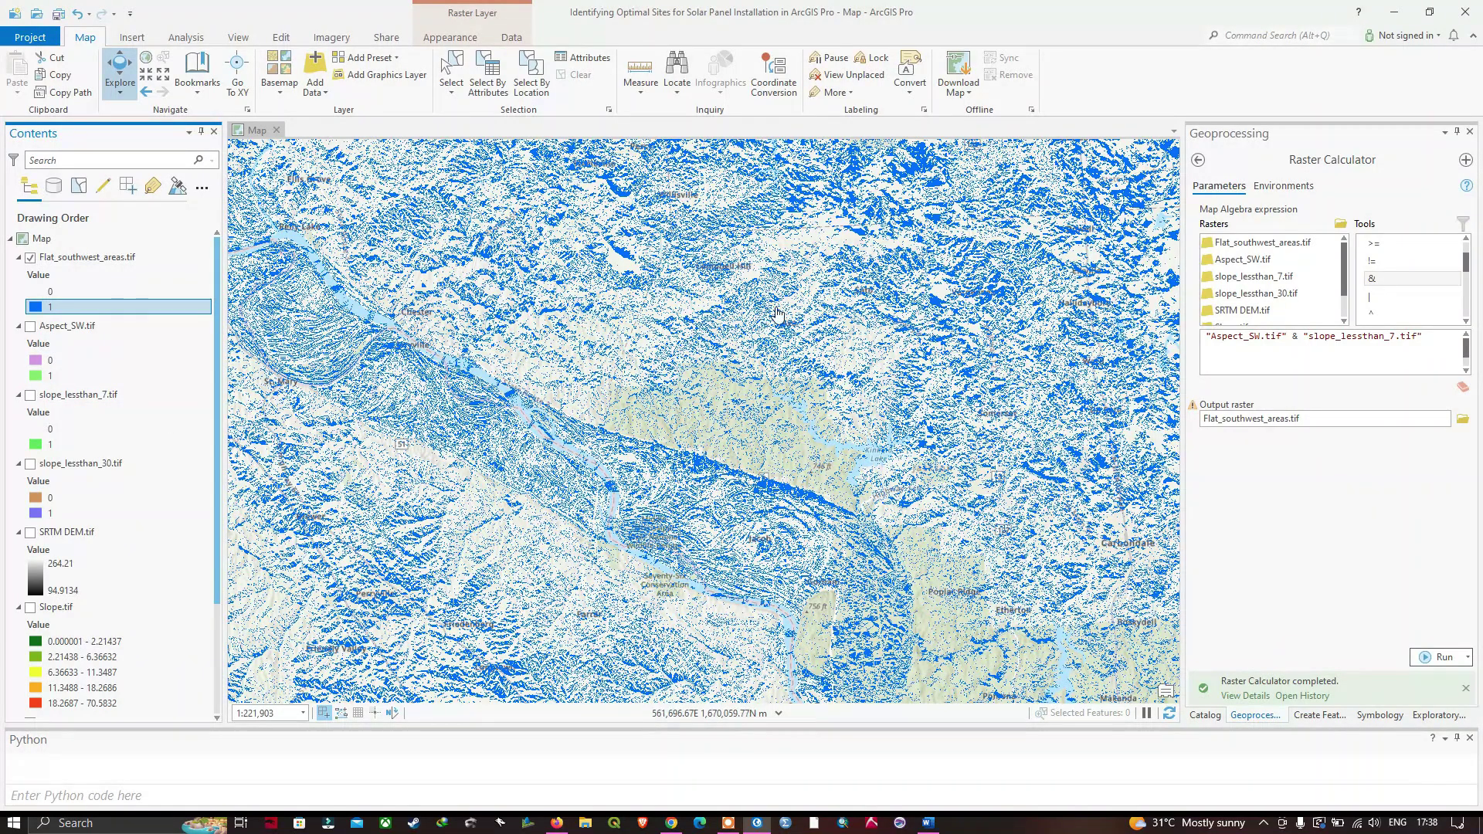
pyautogui.click(30, 532)
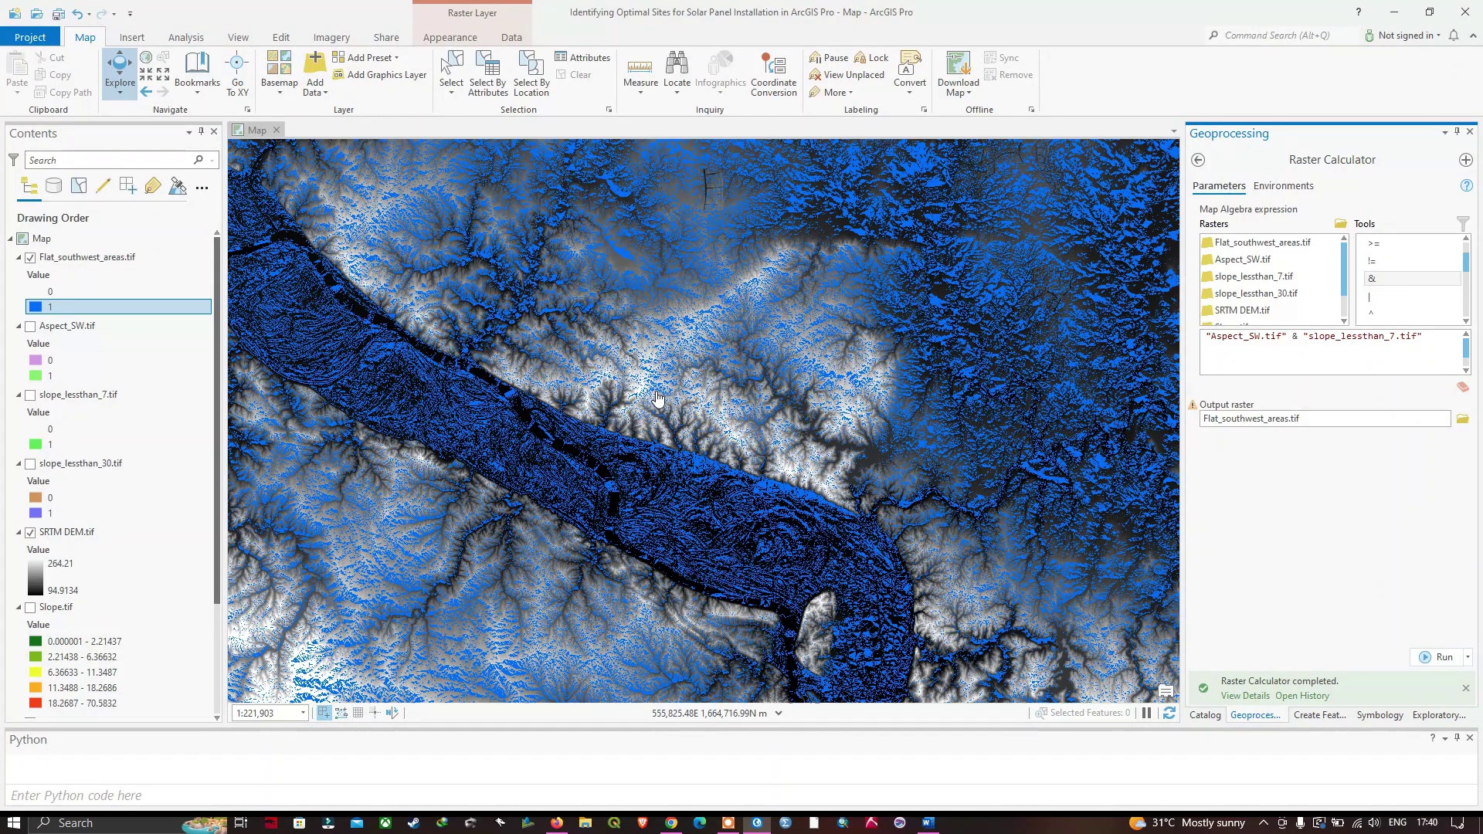
pyautogui.moveTo(605, 403); pyautogui.dragTo(640, 350)
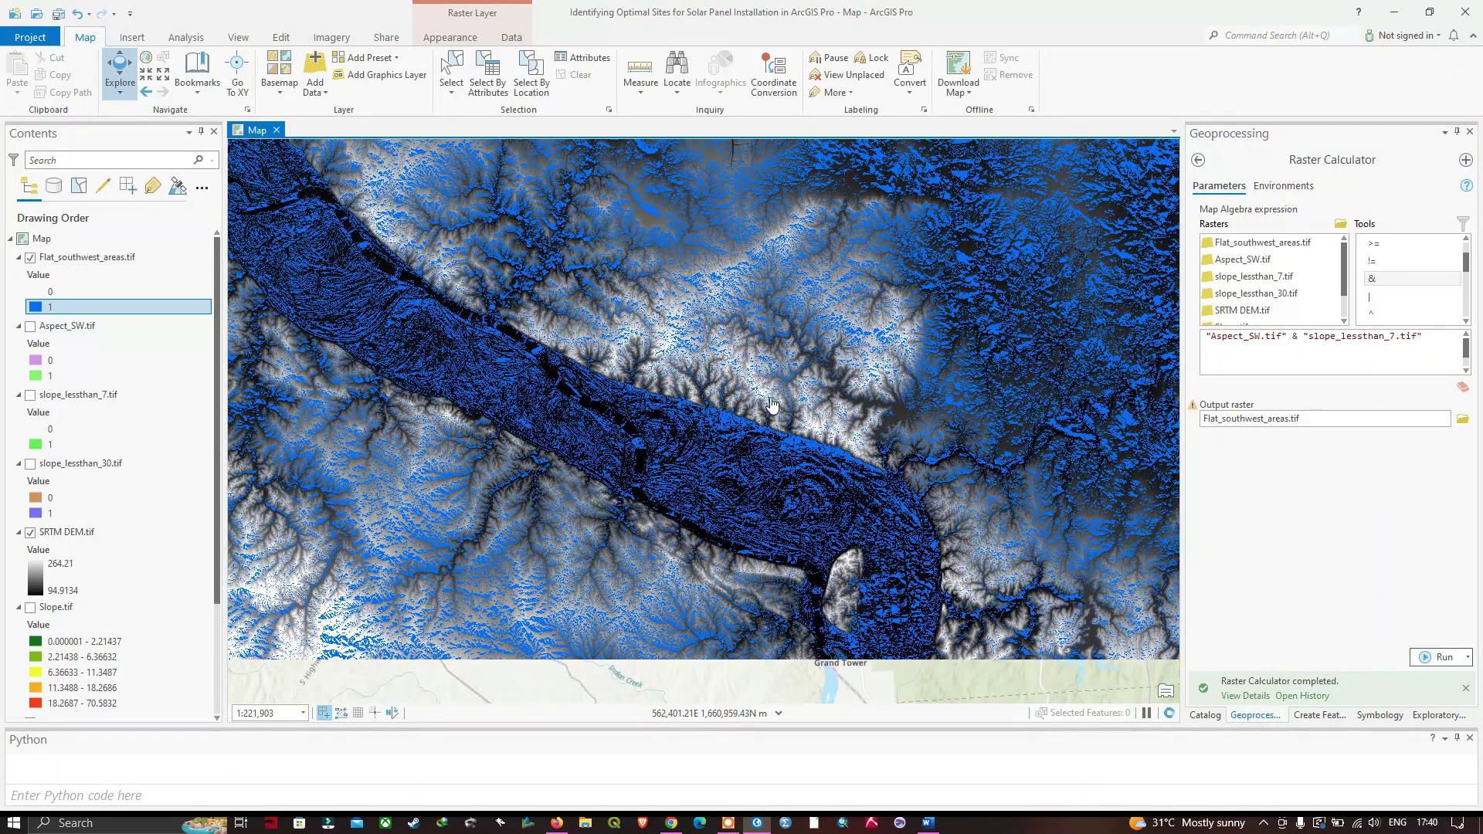